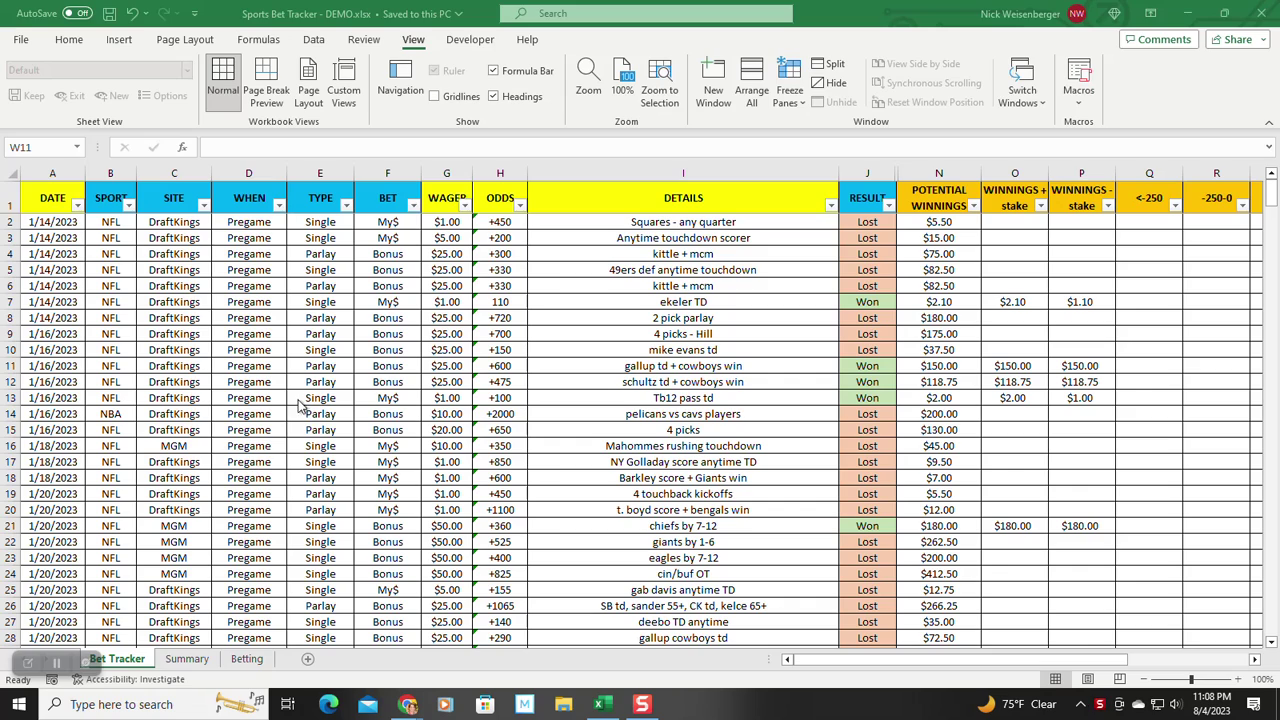
- Examine the overall results, odds breakdown and sportsbook tables on the Summary sheet
left_click(186, 658)
scroll(395, 430, "down", 2)
scroll(395, 430, "up", 2)
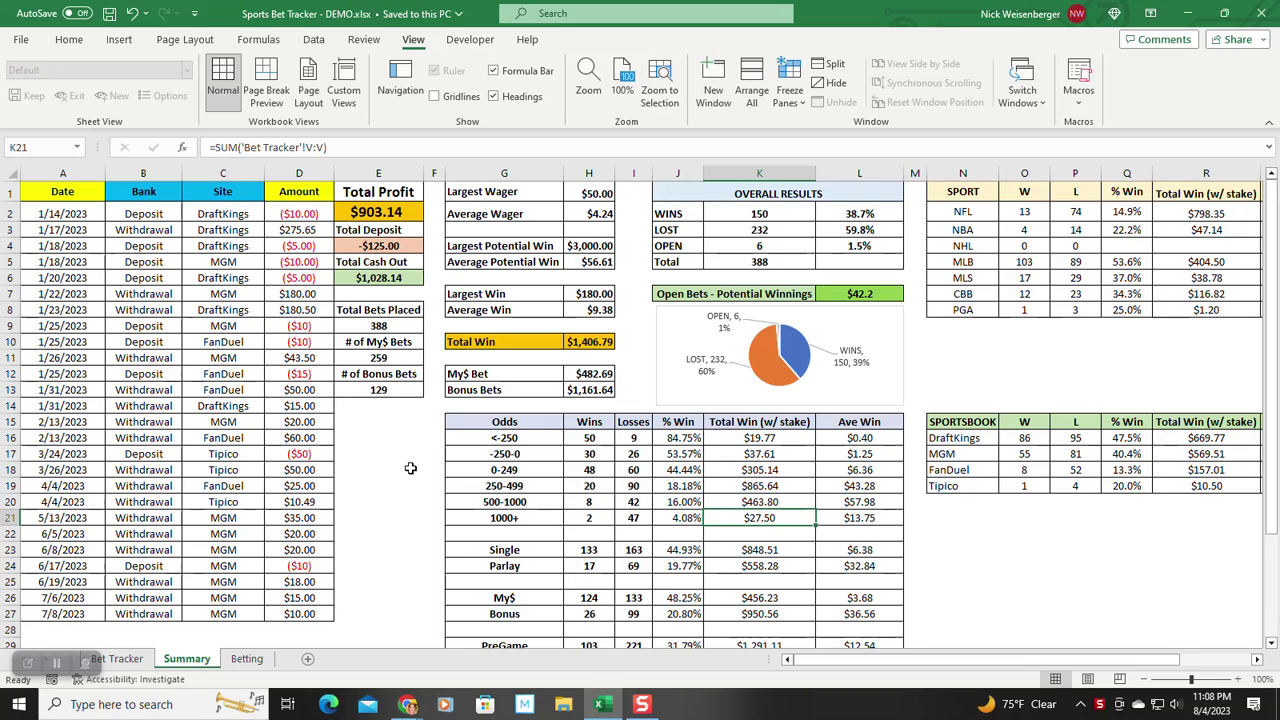
left_click(1028, 547)
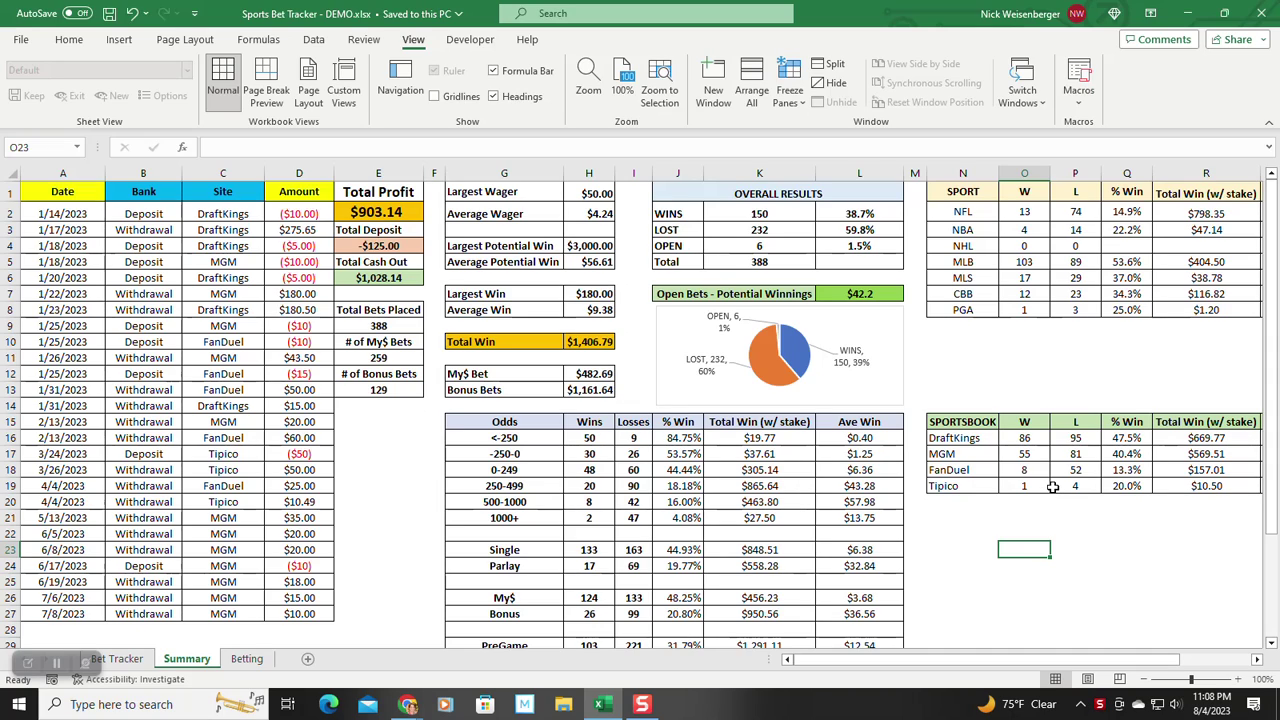
scroll(379, 491, "down", 2)
scroll(379, 491, "up", 2)
- Return to the Bet Tracker sheet and inspect the site and date entries of the first bet
left_click(140, 660)
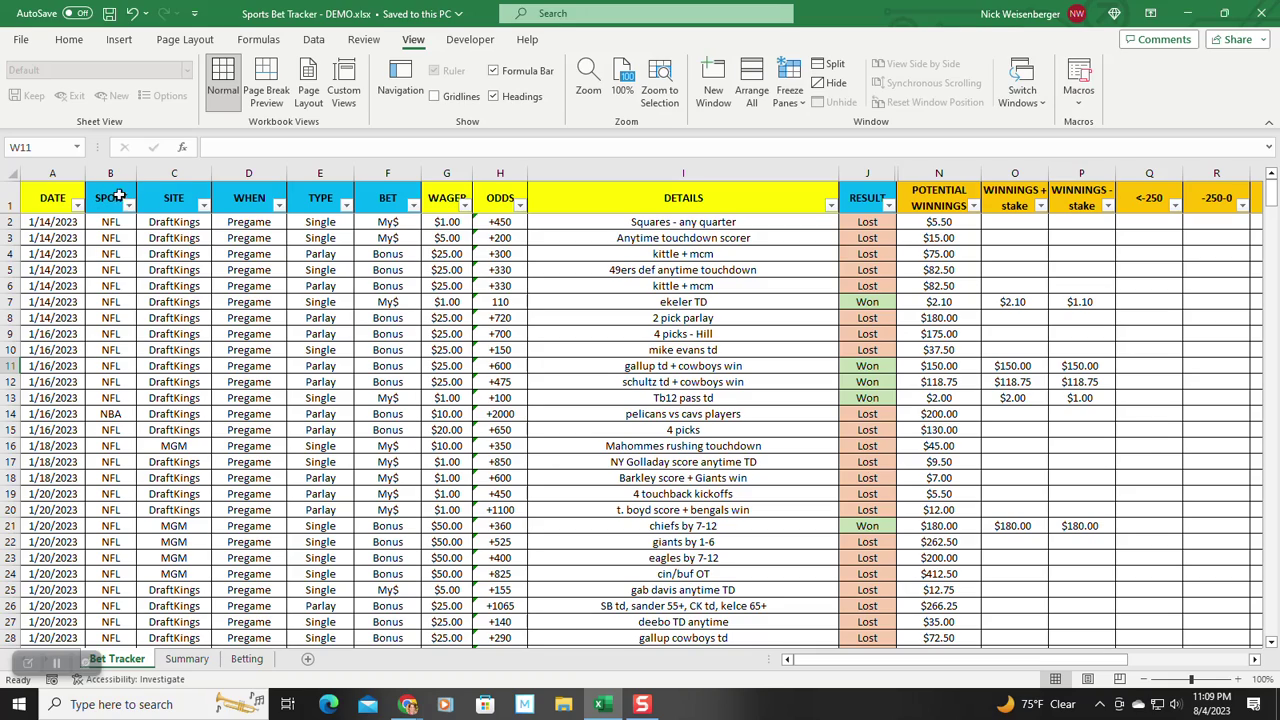
left_click(195, 223)
left_click(218, 222)
left_click(175, 239)
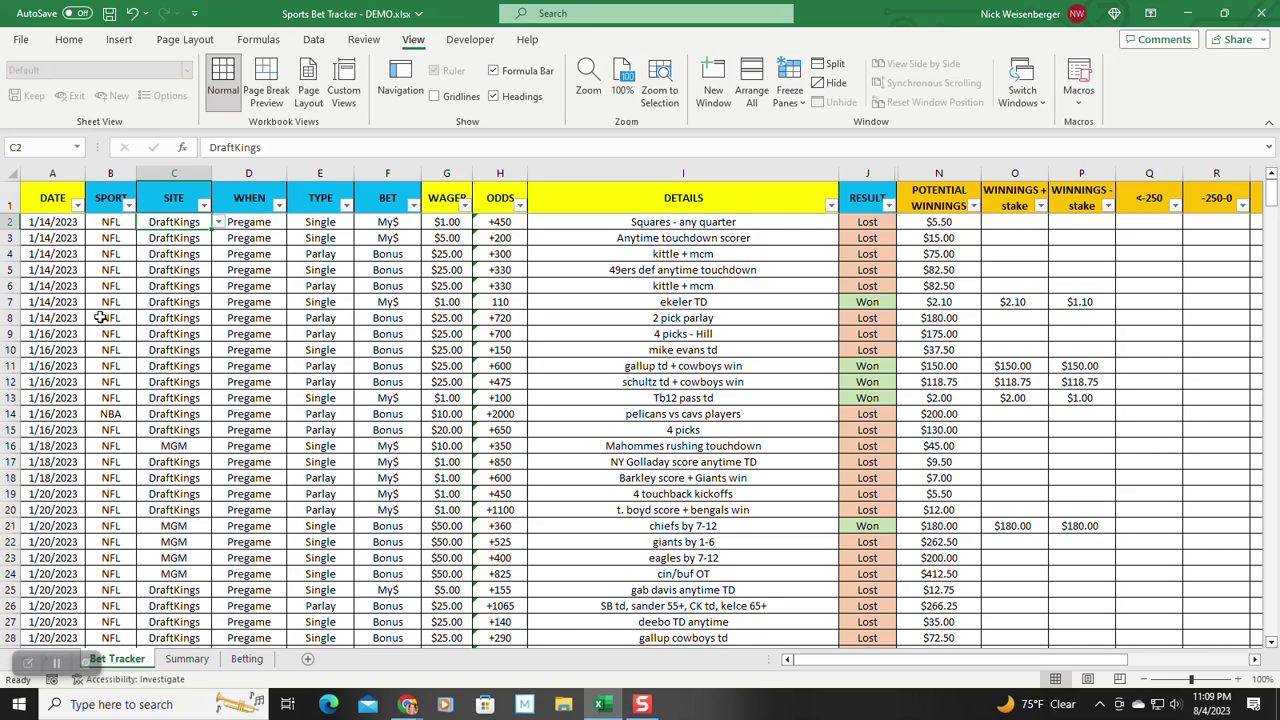
left_click(47, 219)
scroll(72, 290, "down", 2)
scroll(78, 278, "up", 2)
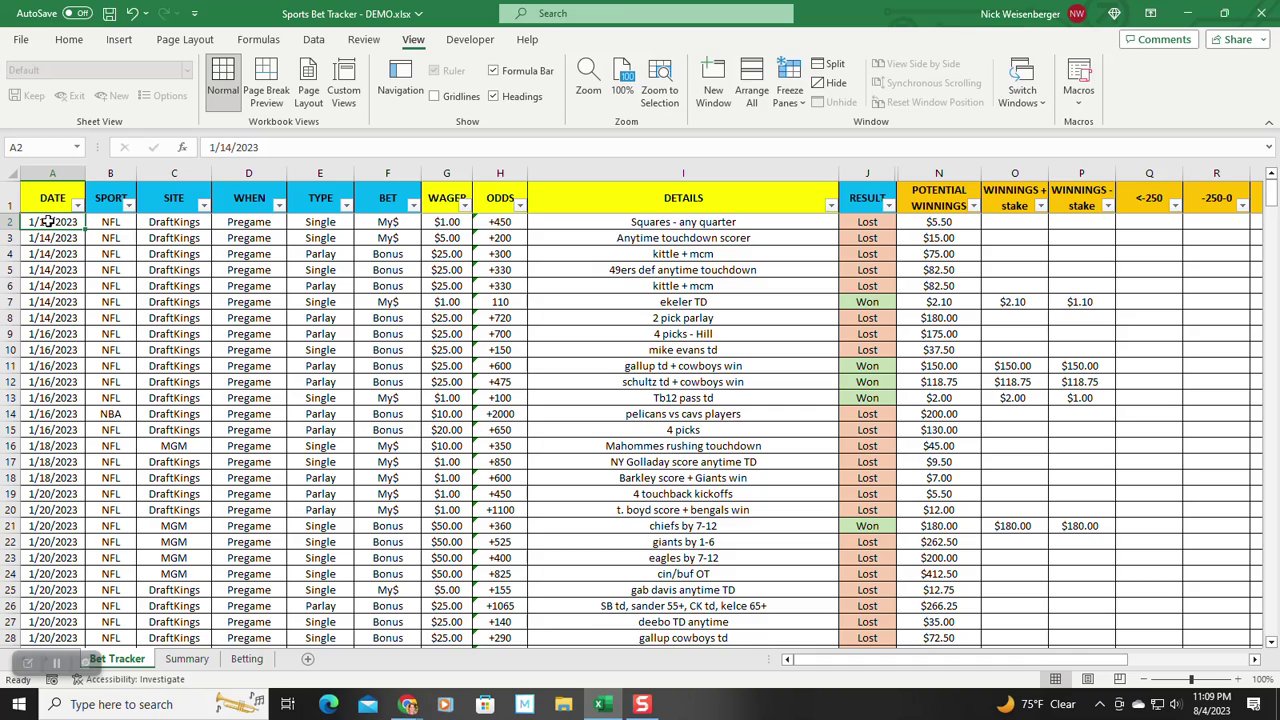
- Review the available choices for the first bet's sport and site without changing either entry
left_click(102, 218)
left_click(145, 224)
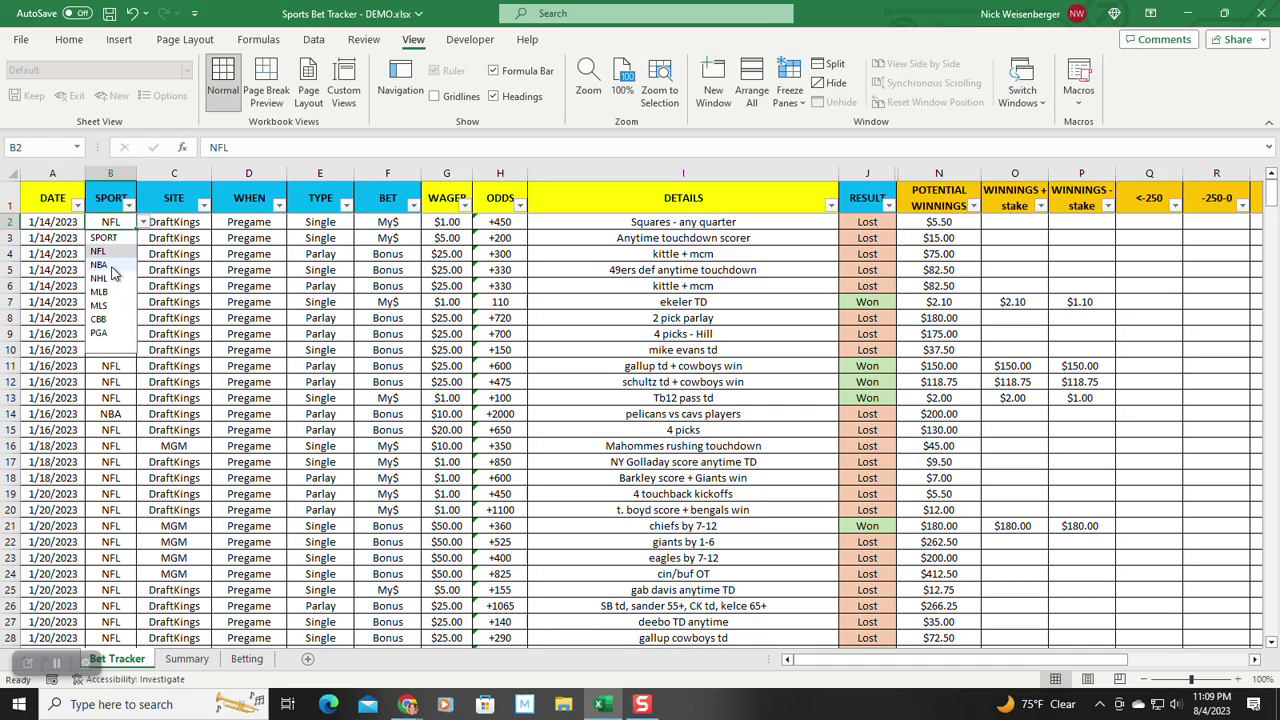
left_click(147, 199)
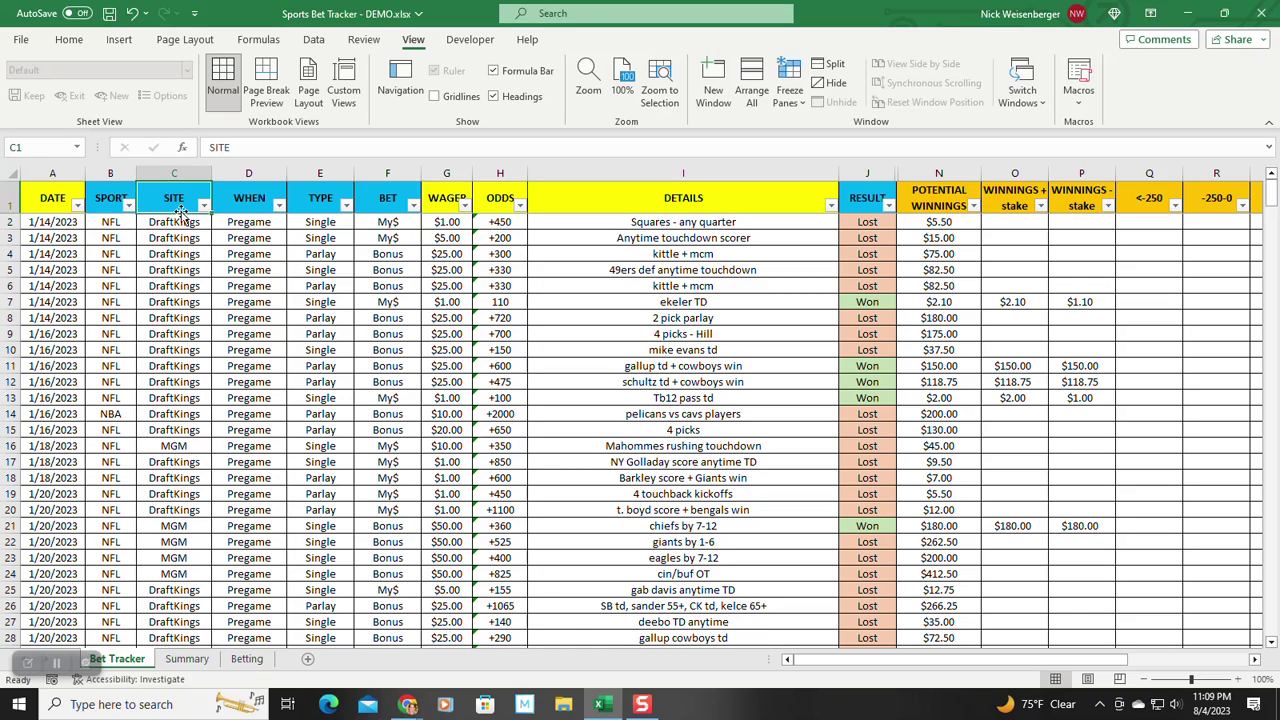
left_click(191, 221)
left_click(219, 224)
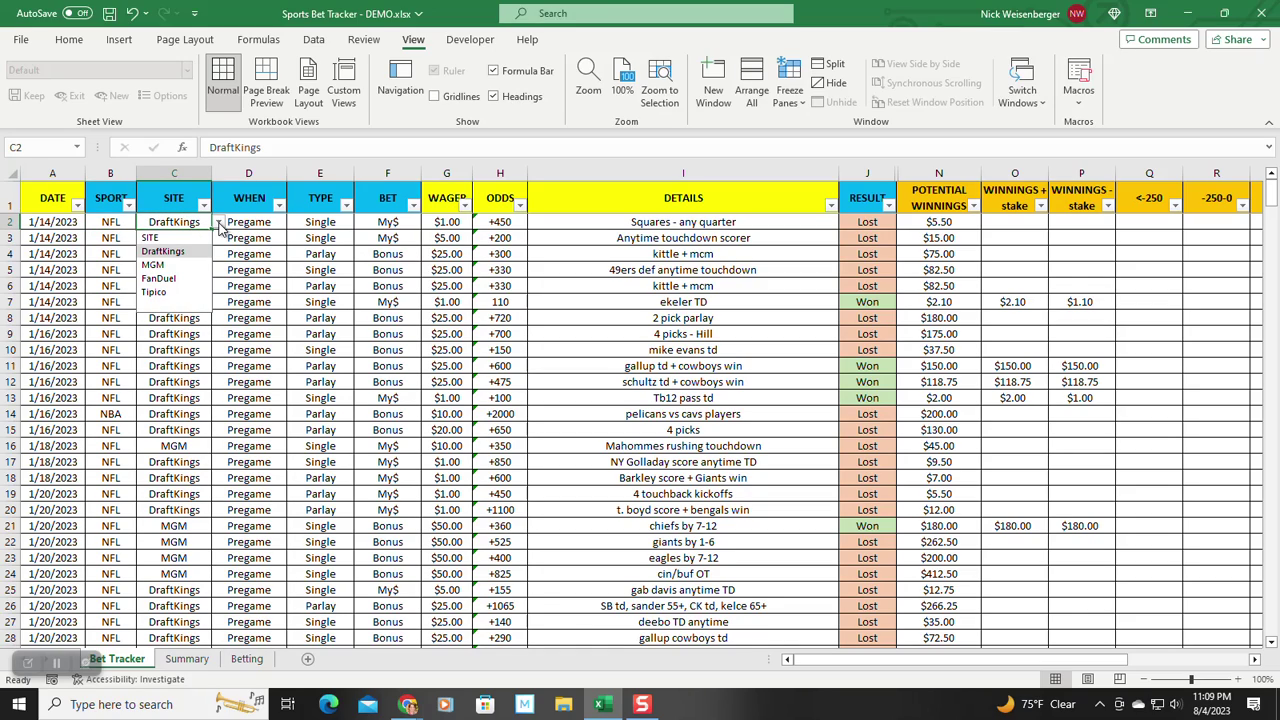
left_click(219, 226)
- Compare the Pregame and Live entries in the When column, from the first bet down to row 34
left_click(256, 221)
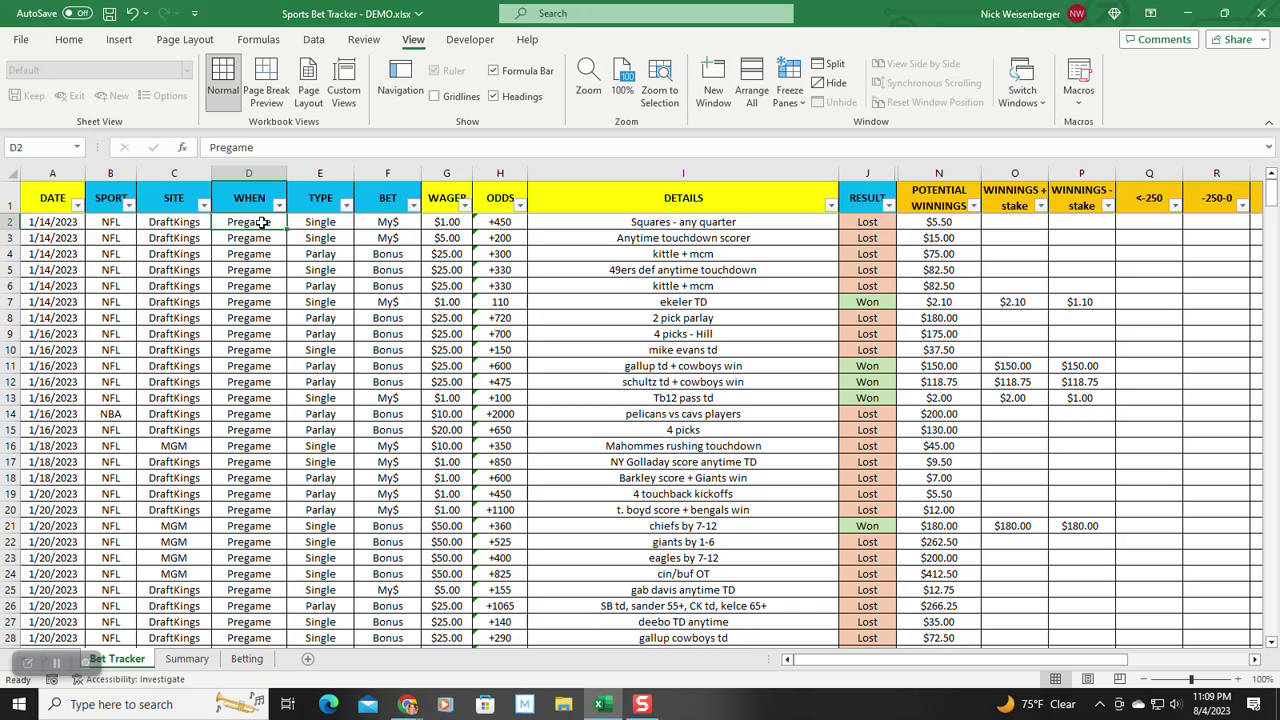
scroll(262, 222, "down", 5)
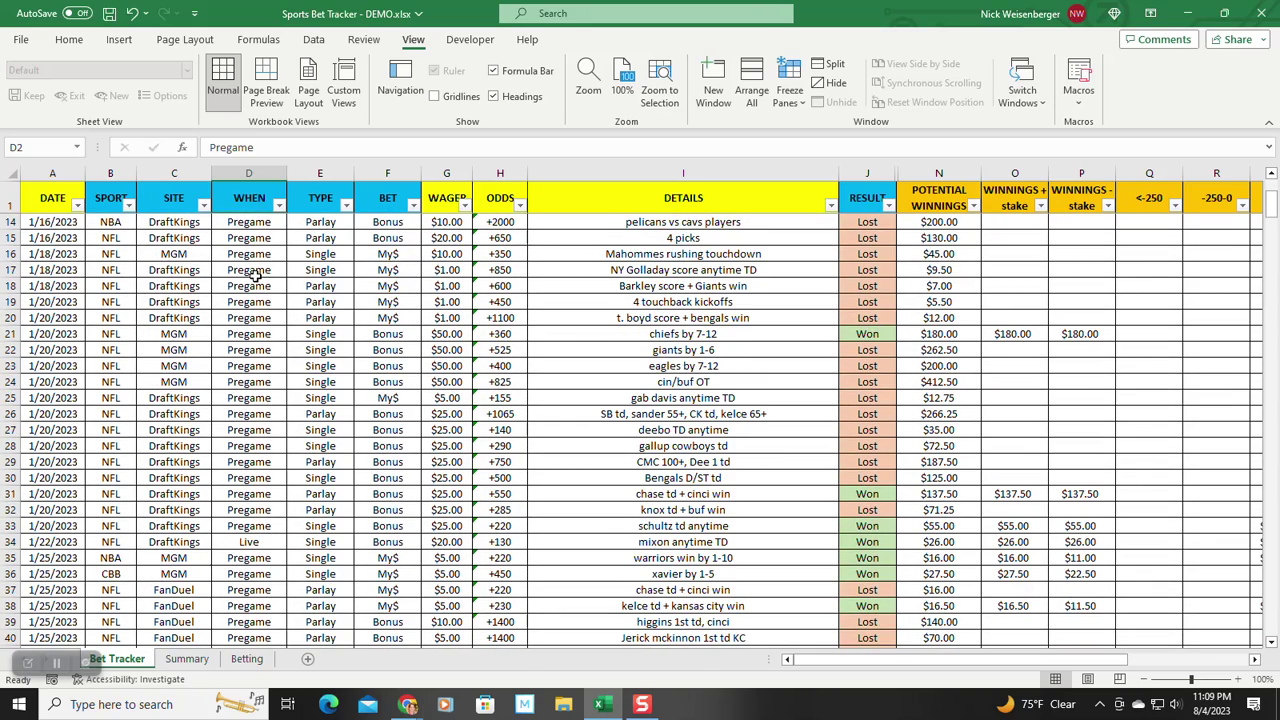
left_click(250, 493)
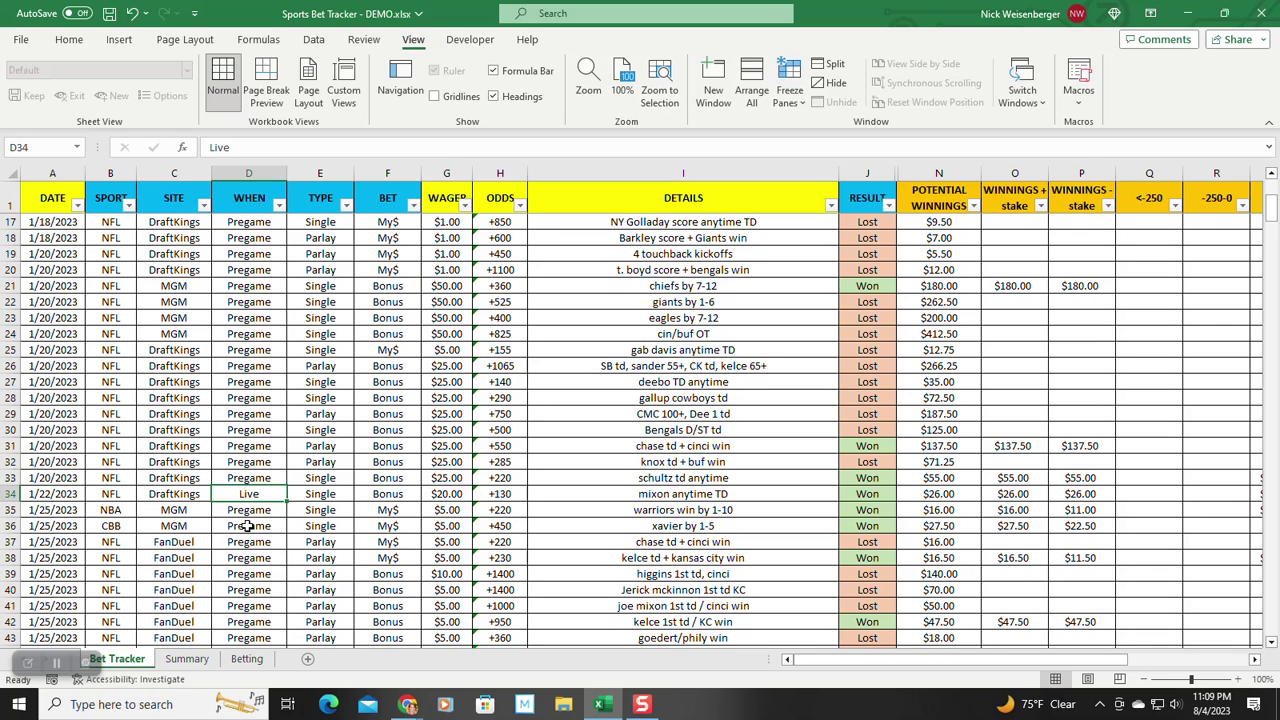
scroll(250, 520, "up", 5)
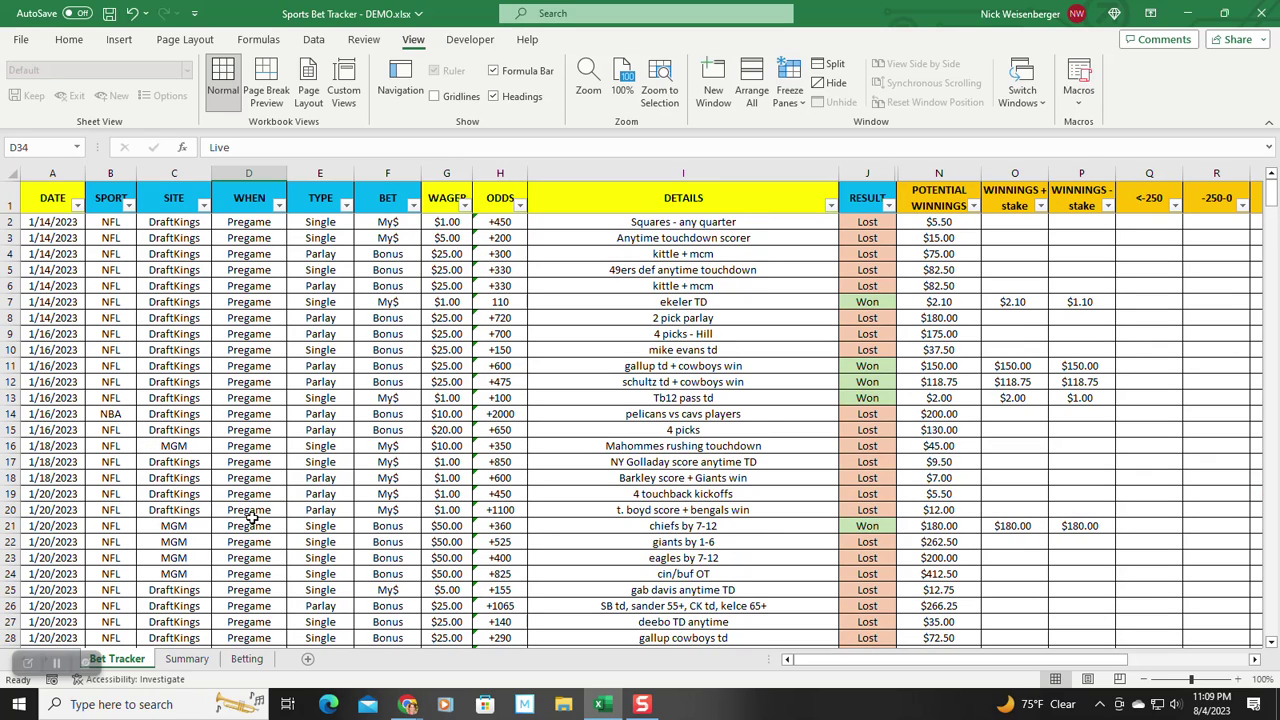
scroll(252, 516, "down", 5)
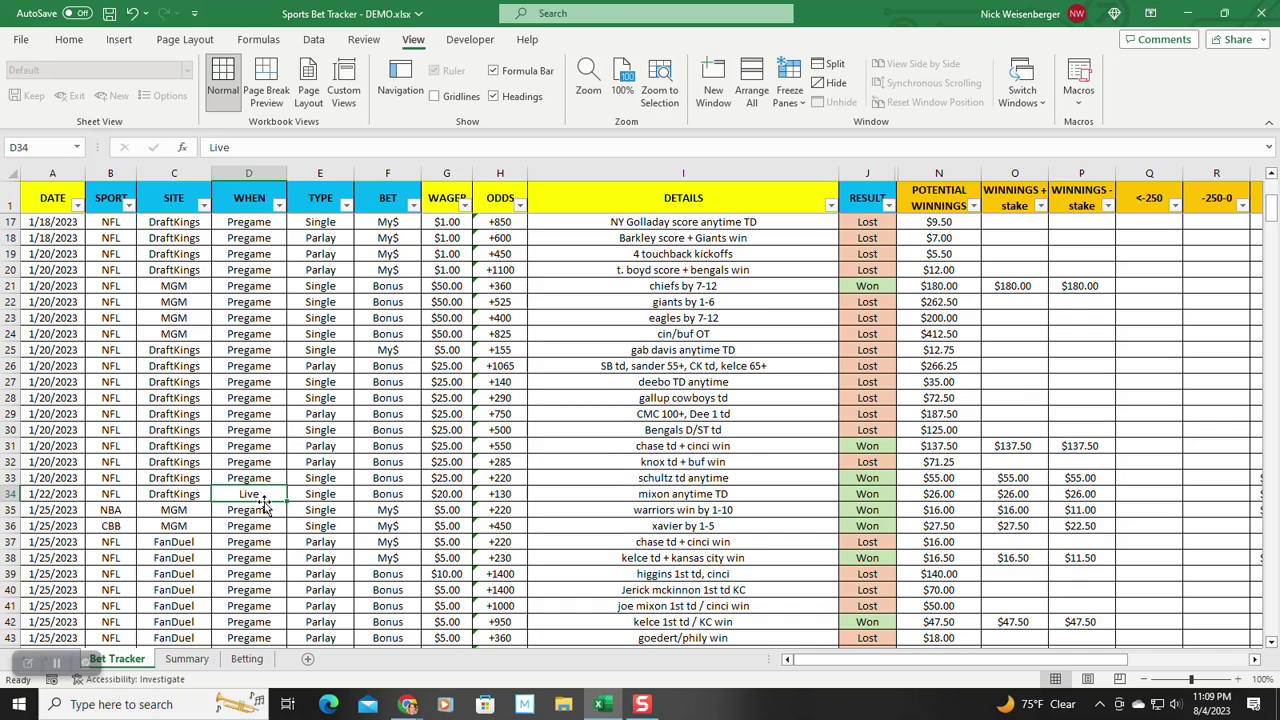
scroll(258, 485, "up", 2)
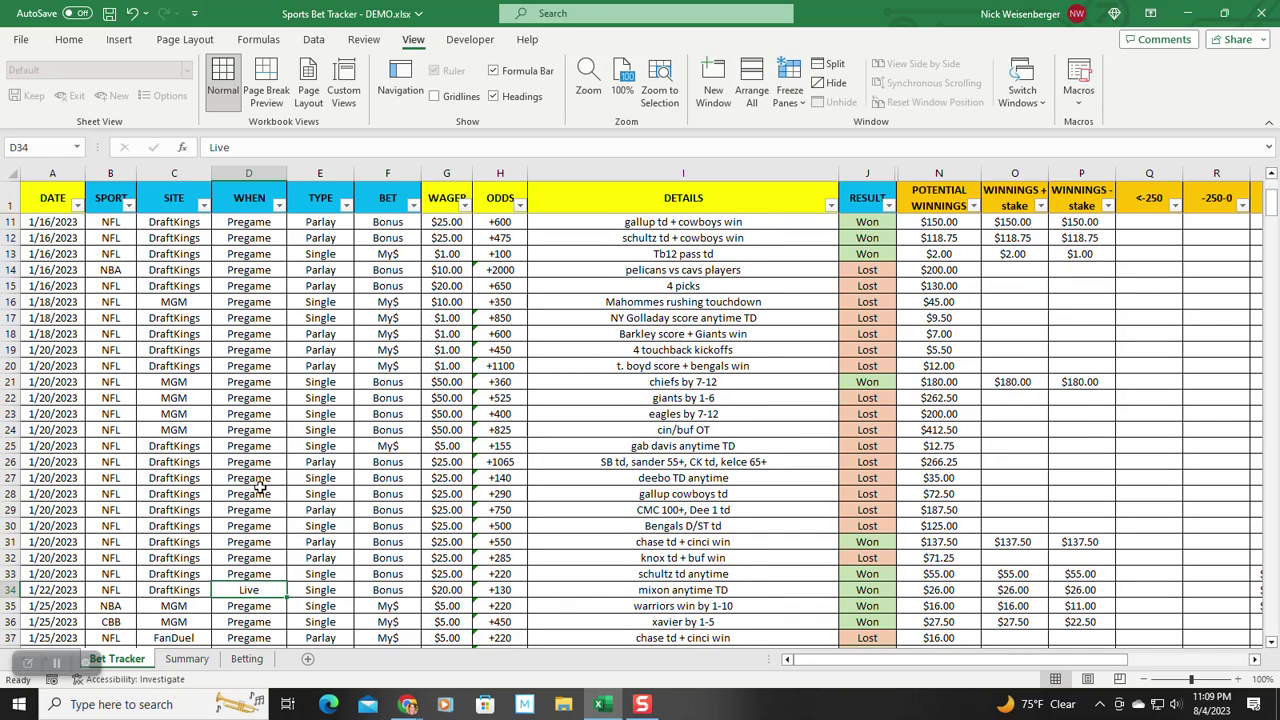
scroll(258, 485, "up", 3)
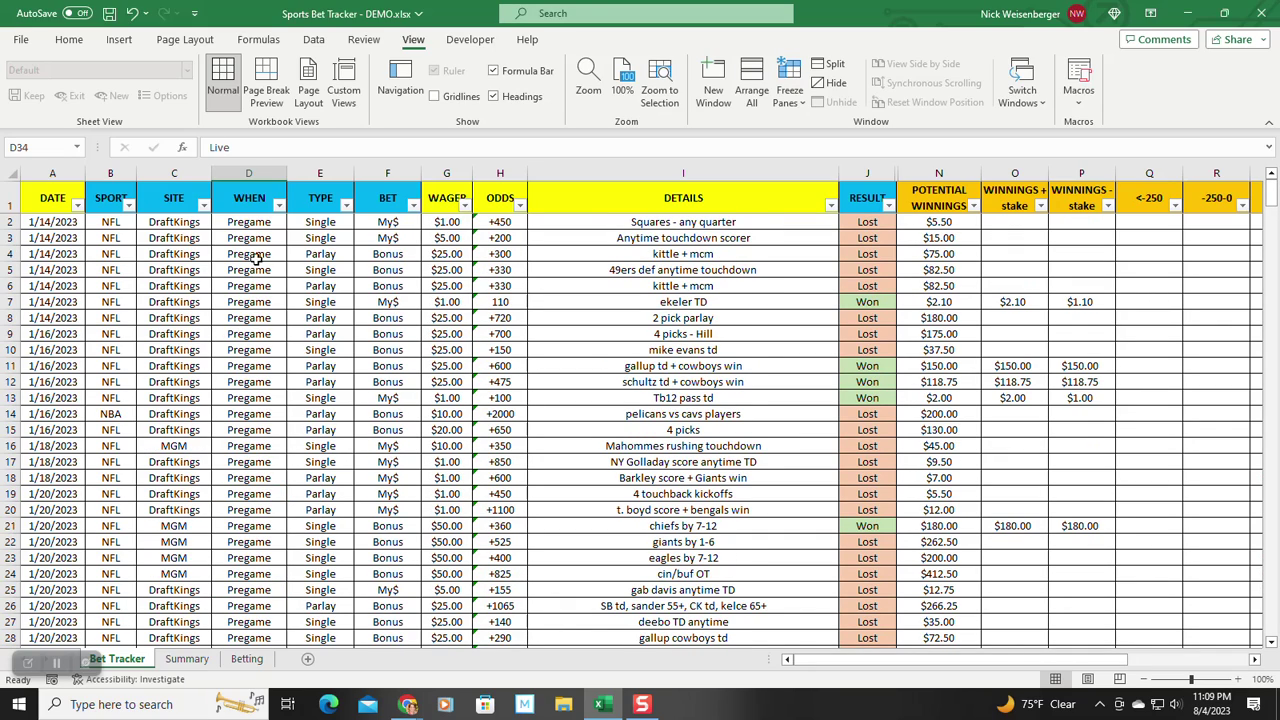
- Compare single and parlay entries in the Type column with their bet details, including rows 4 and 19
left_click(329, 222)
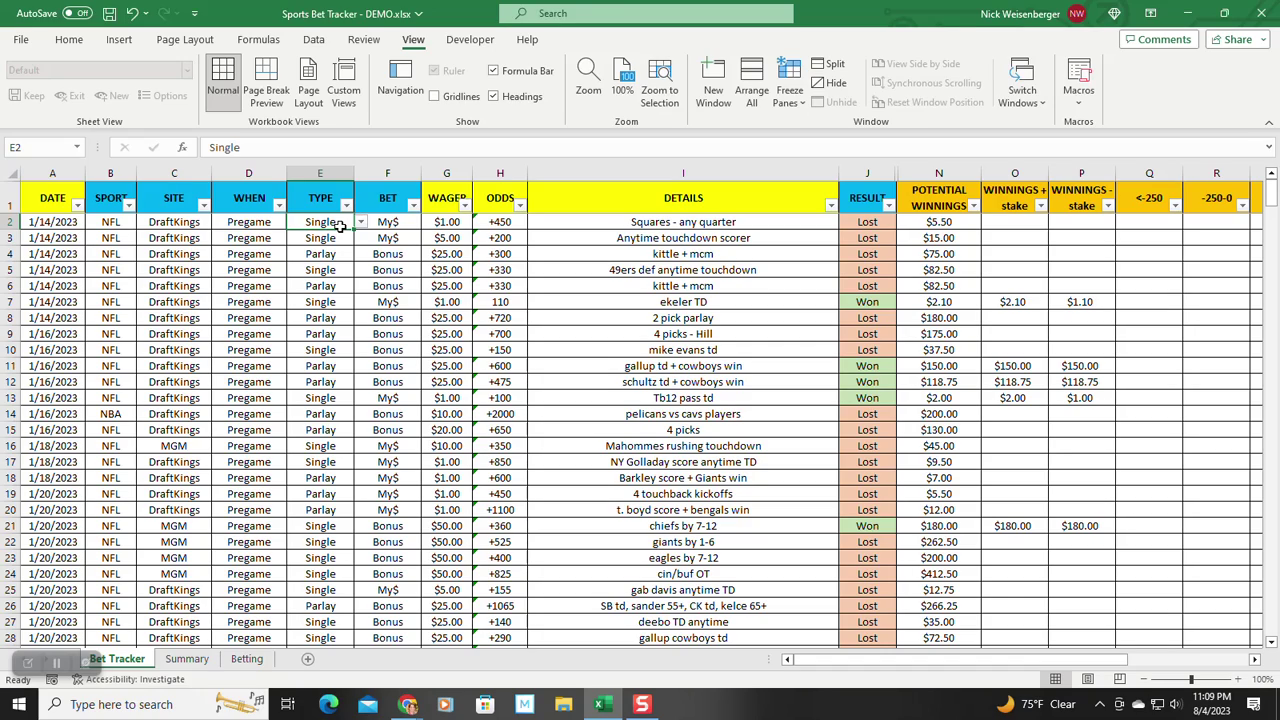
left_click(327, 302)
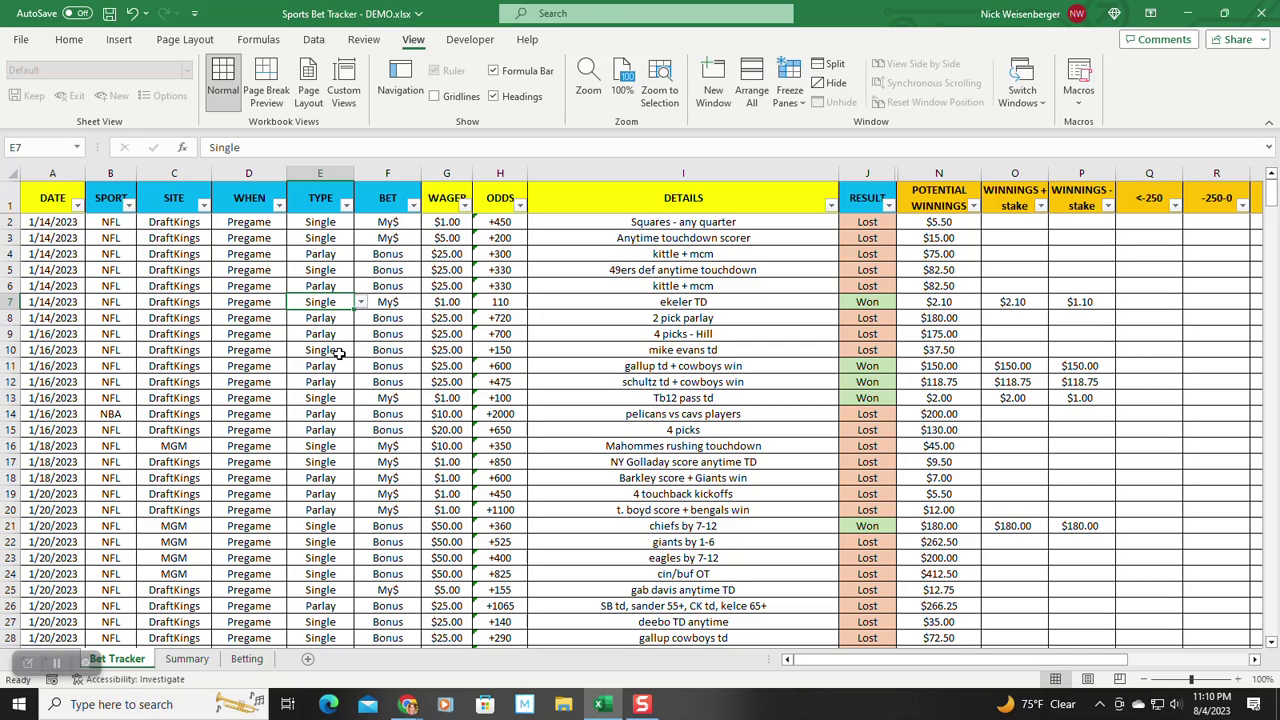
left_click(331, 253)
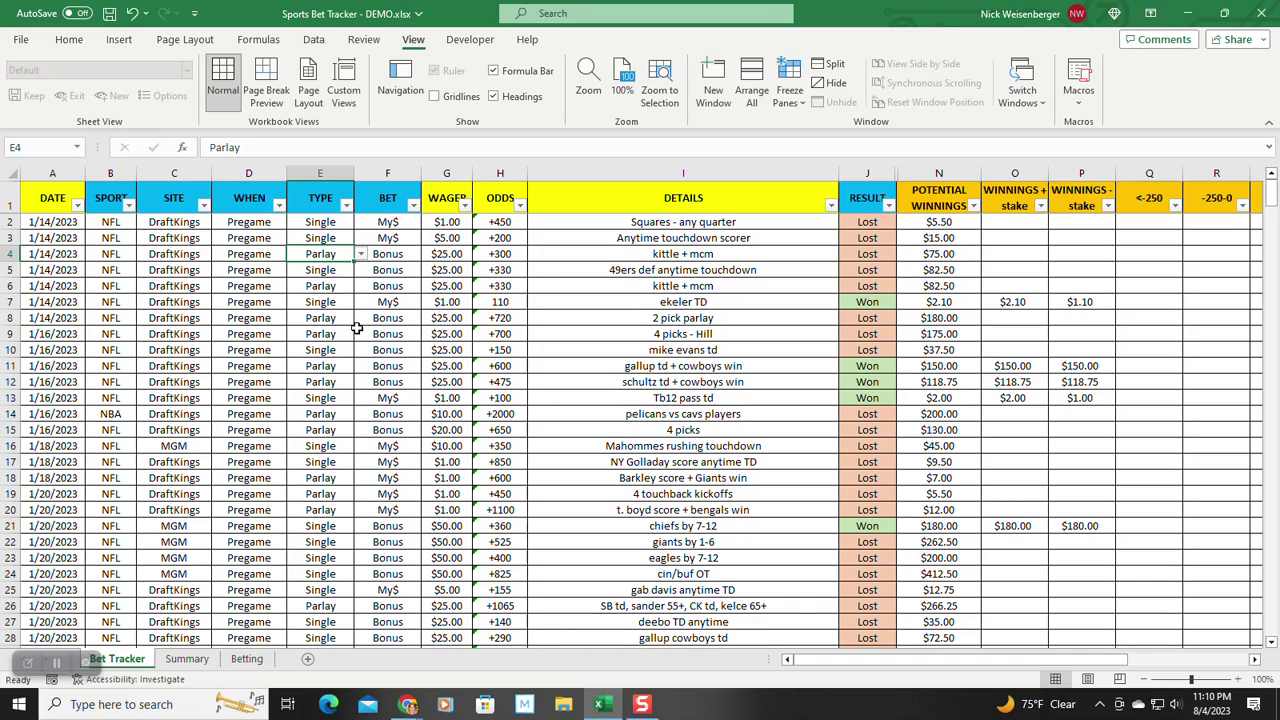
left_click(638, 255)
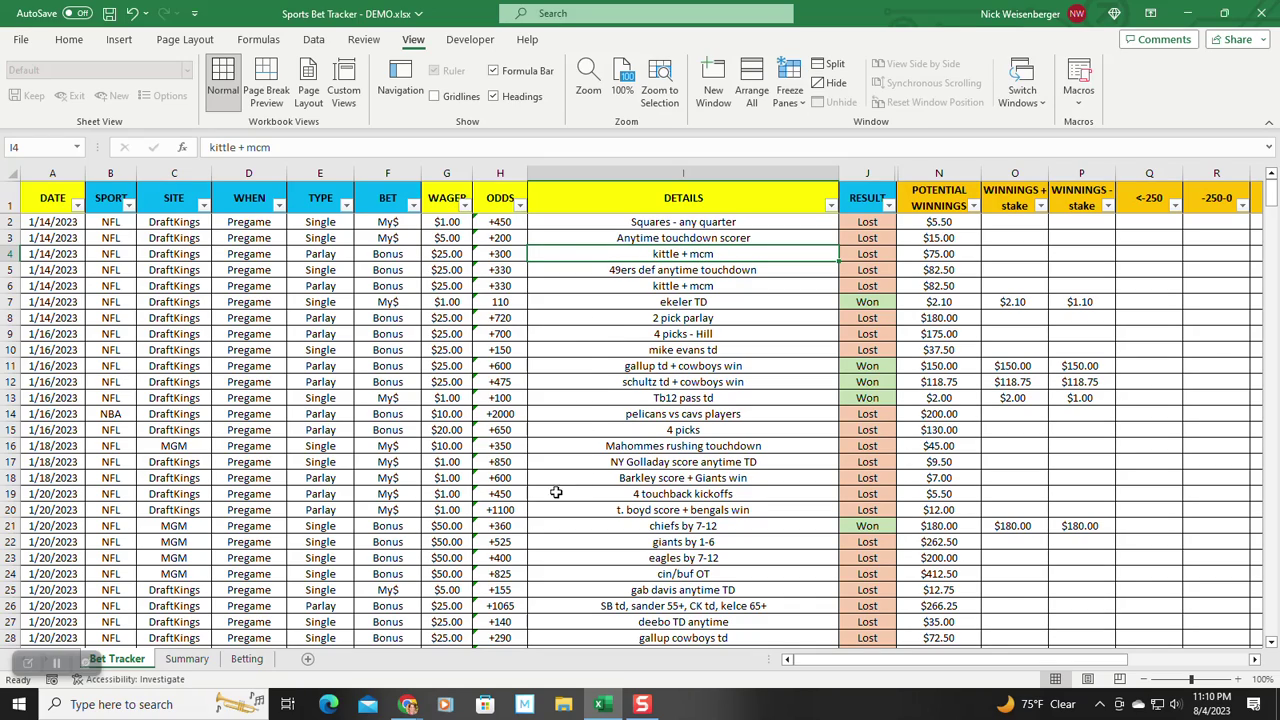
left_click(345, 496)
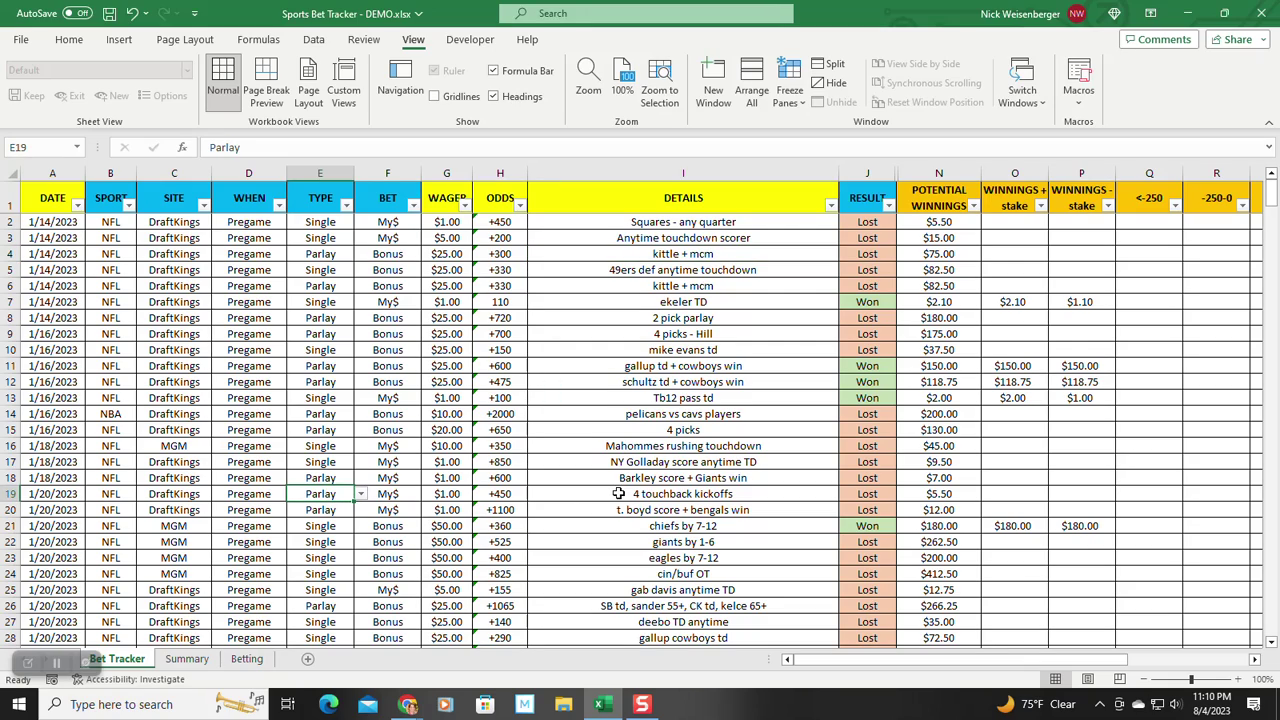
left_click(667, 494)
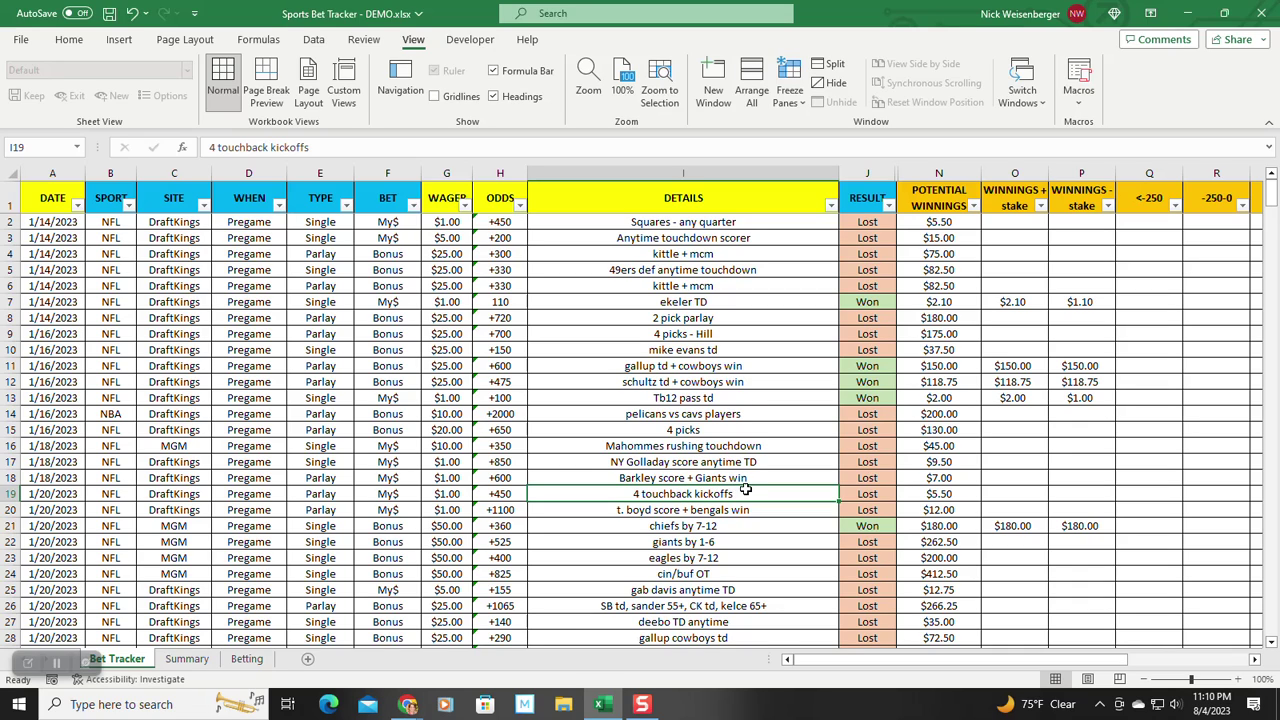
scroll(337, 397, "down", 1)
scroll(340, 385, "up", 1)
- Inspect the My$ and Bonus entries in the Bet column and the amounts in the Wager column
left_click(400, 224)
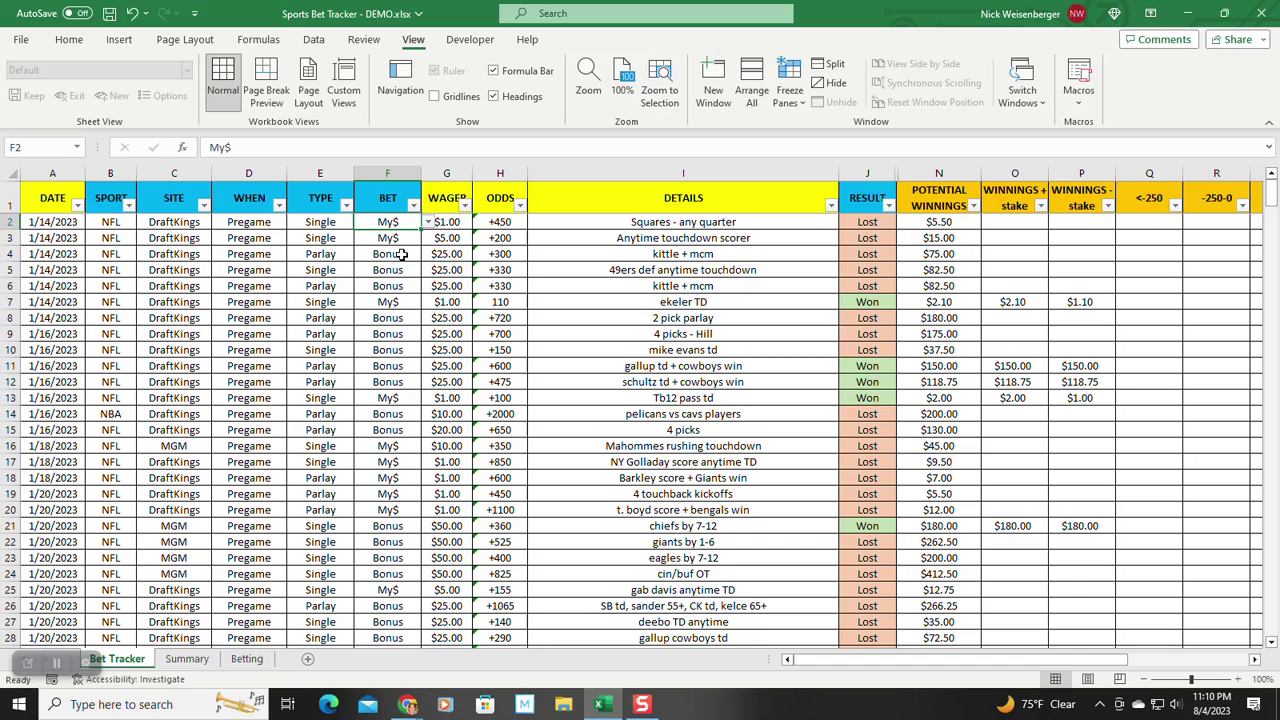
left_click(577, 268)
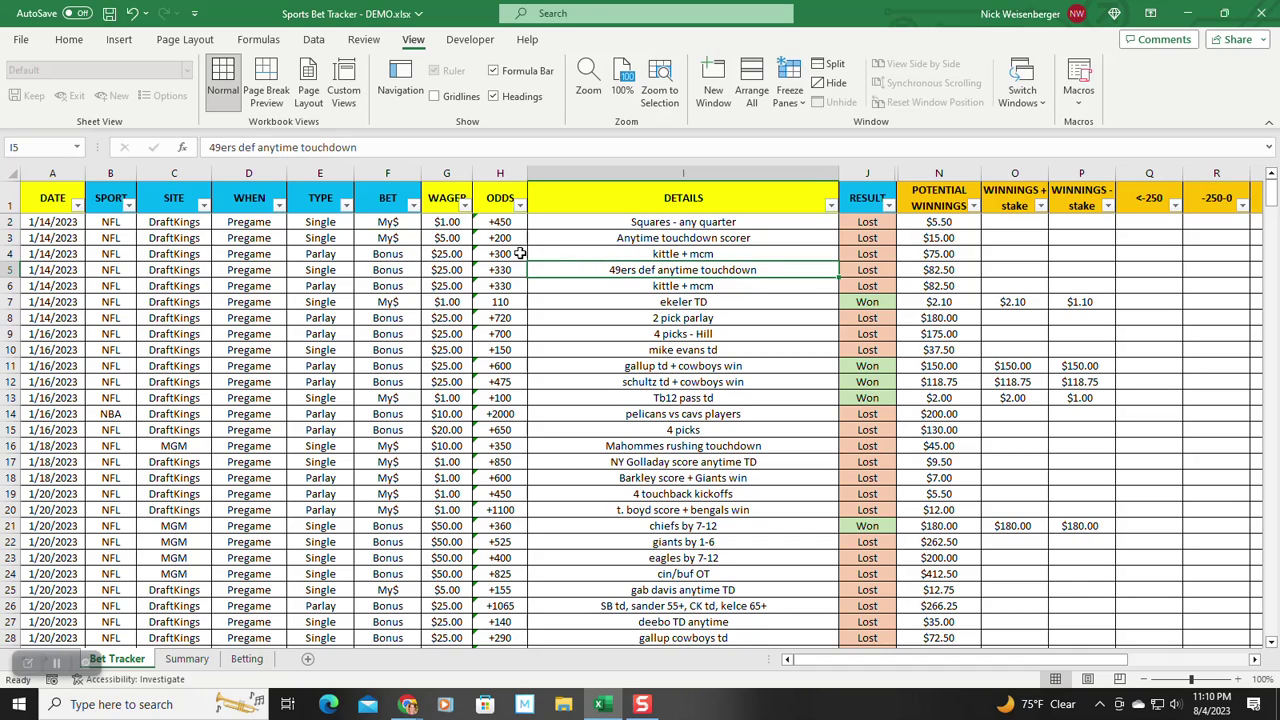
left_click(446, 238)
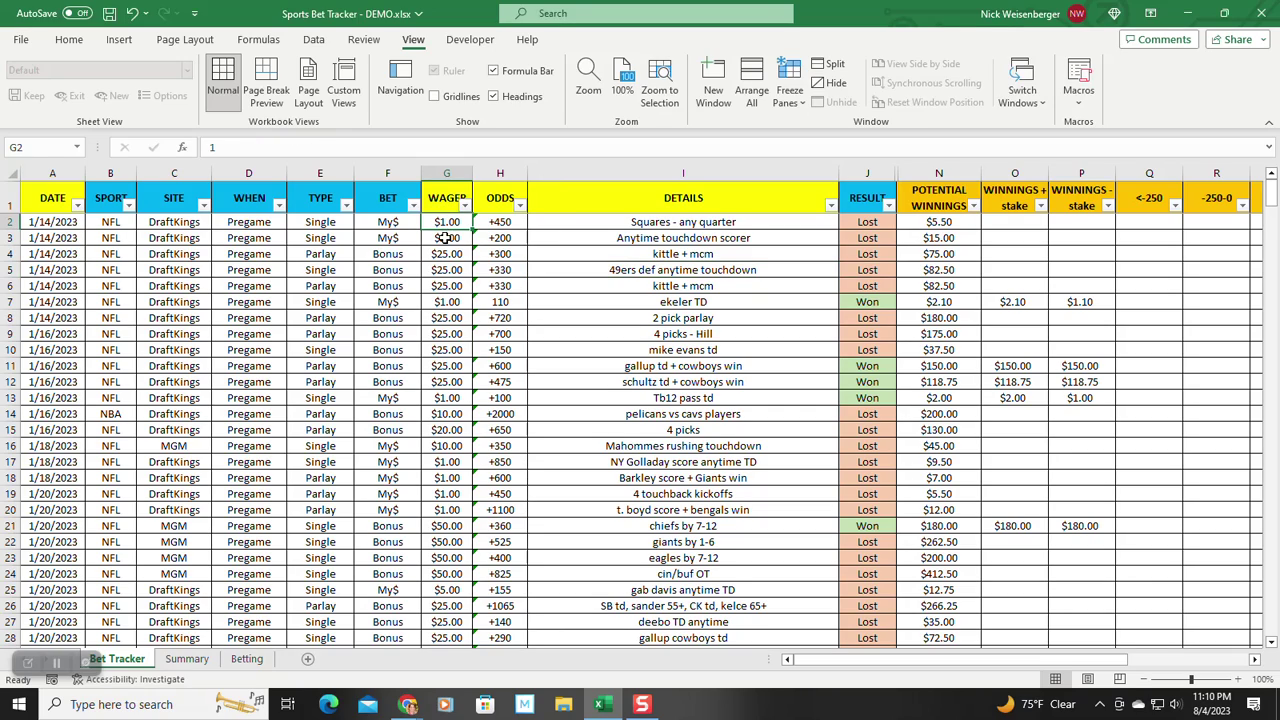
left_click(443, 254)
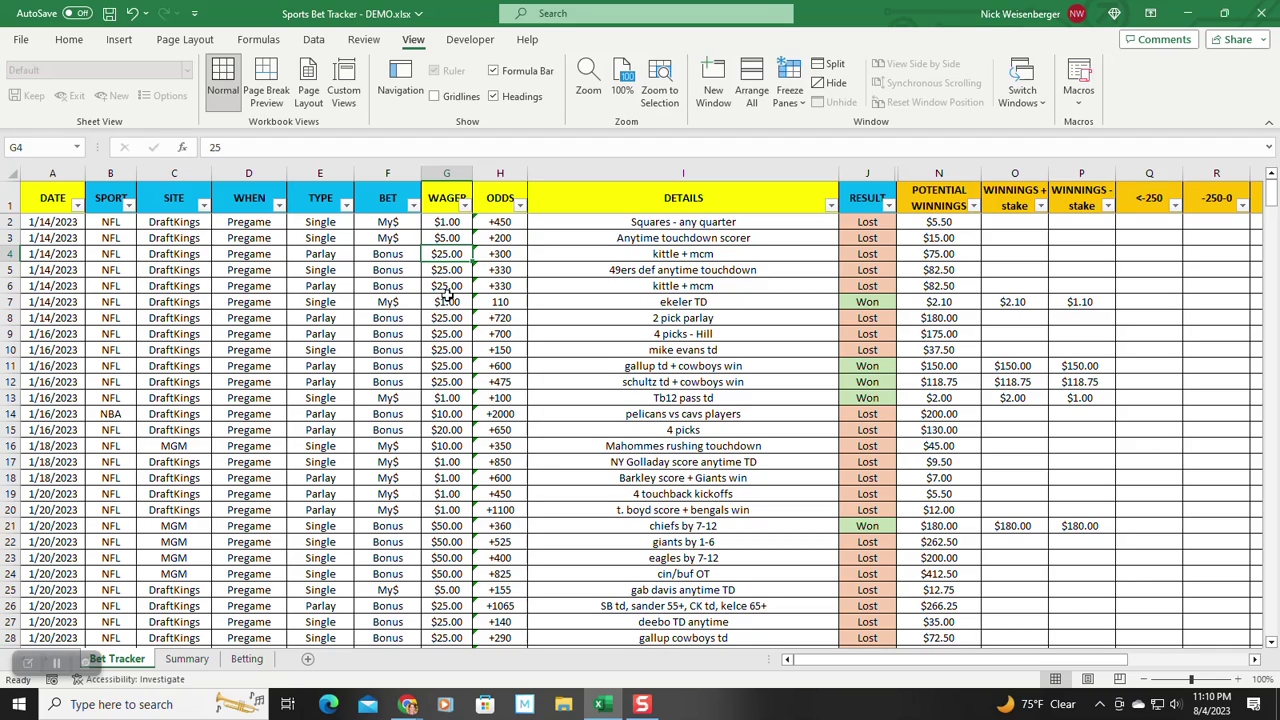
- Inspect the first bet's odds and view the risk and reward scale on the Betting sheet
left_click(518, 222)
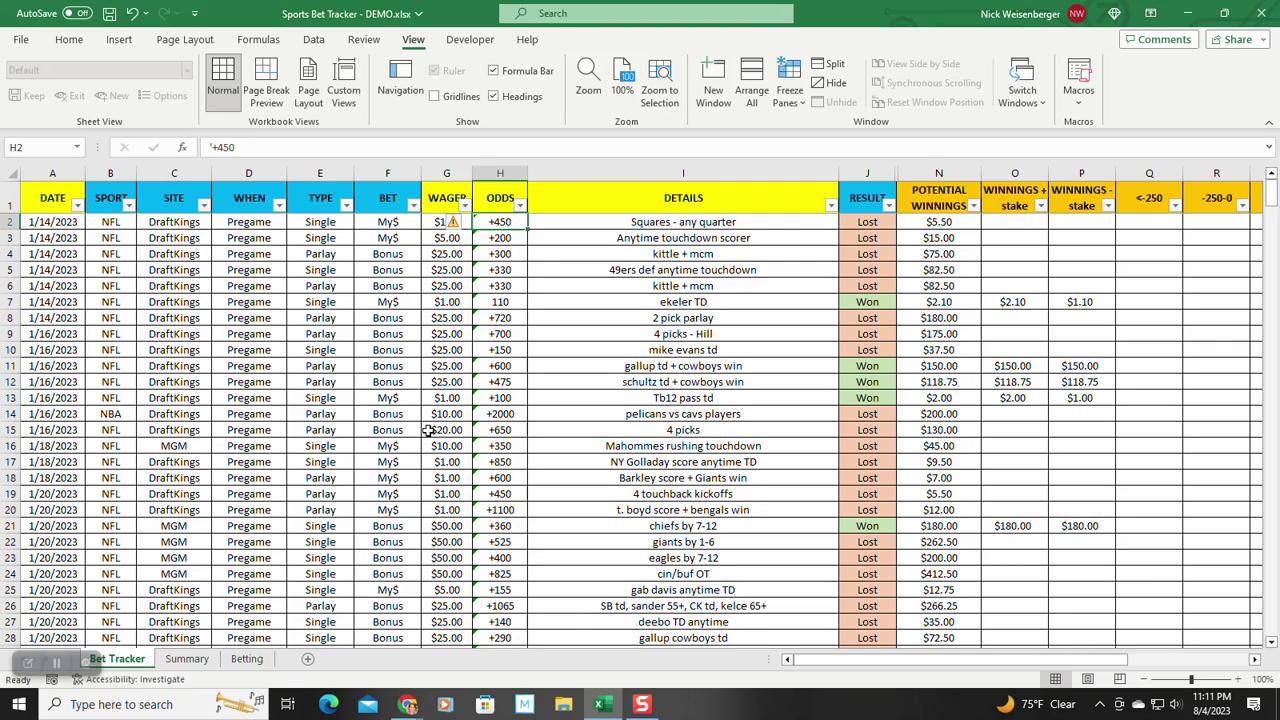
left_click(247, 658)
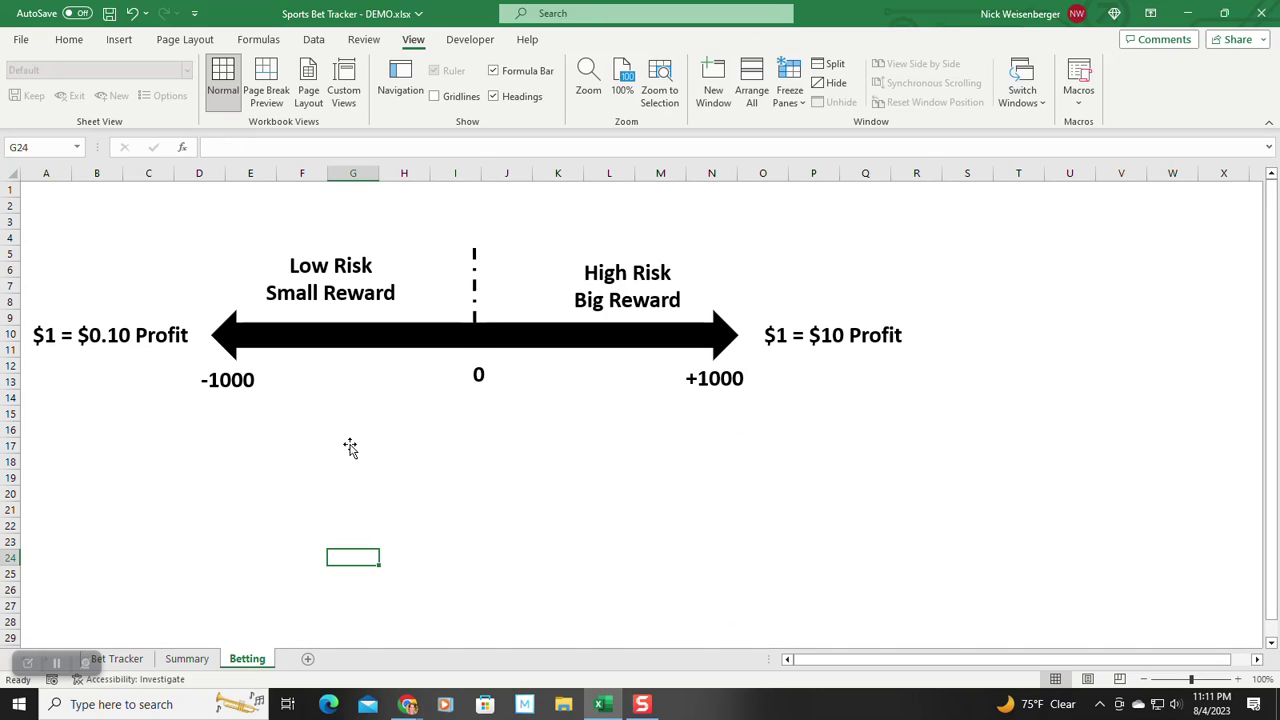
left_click(484, 472)
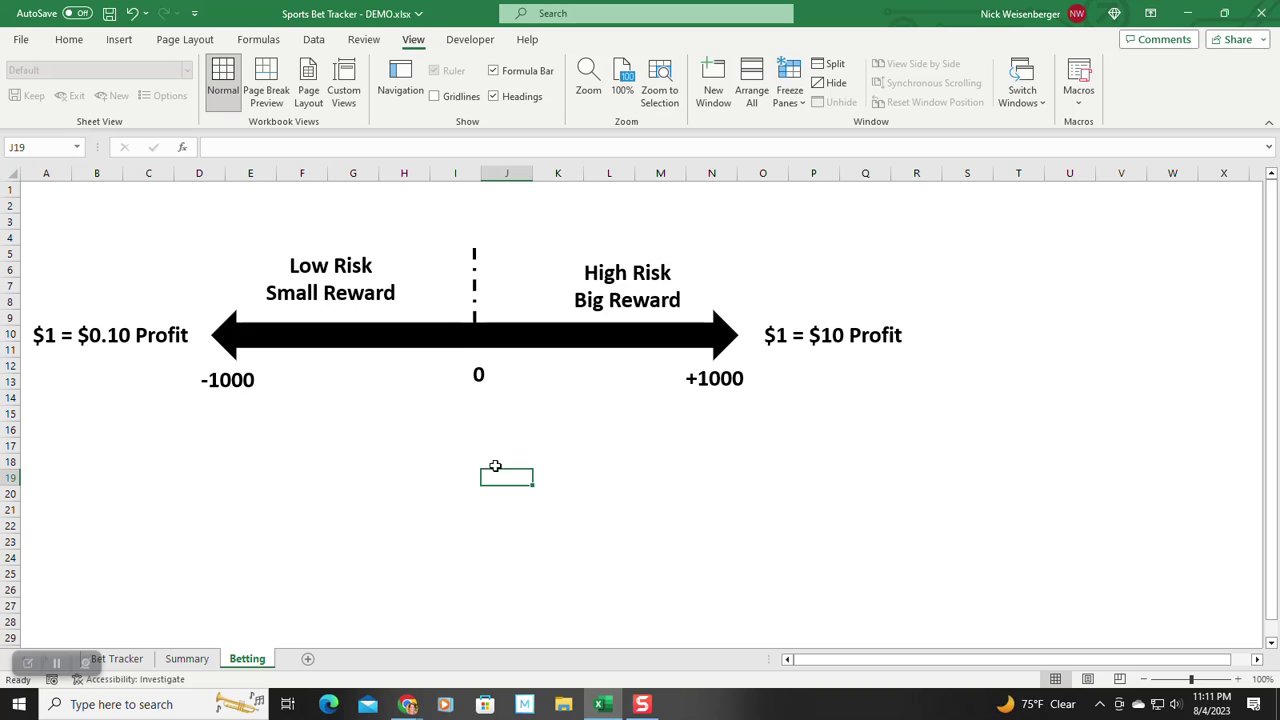
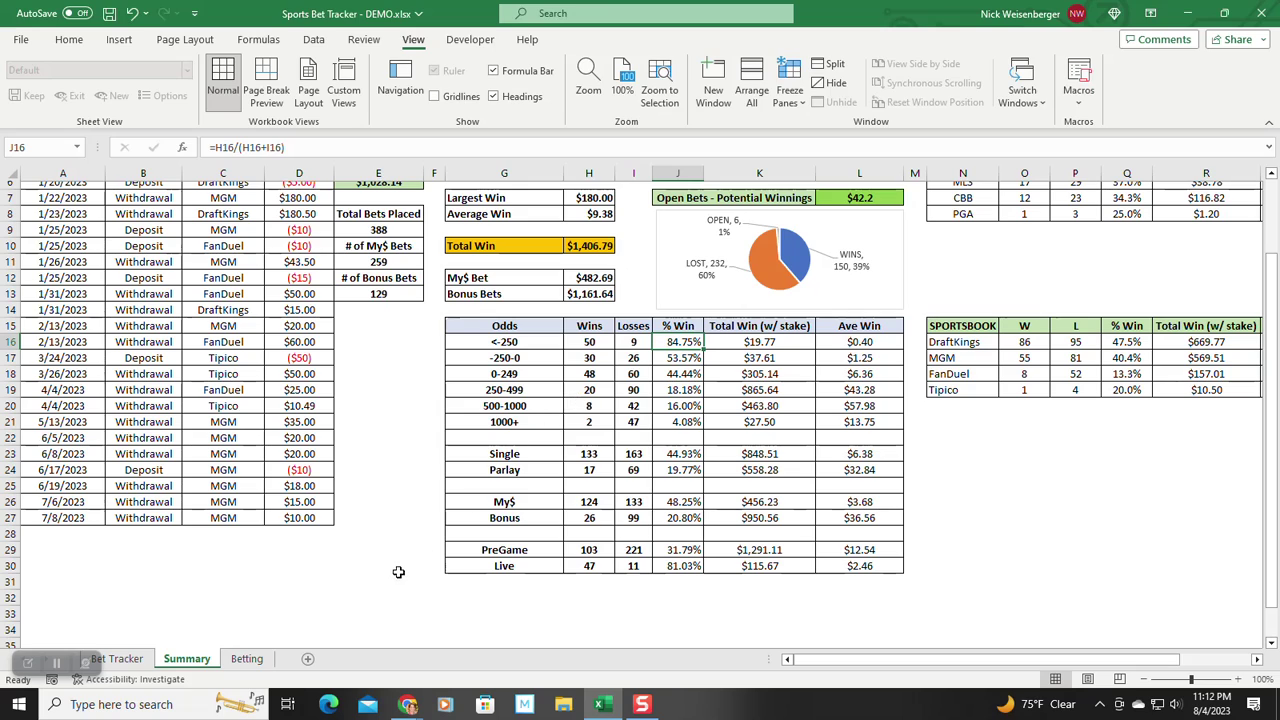
- On the Bet Tracker sheet, switch the first bet's result to Open and restore it to Lost
left_click(118, 658)
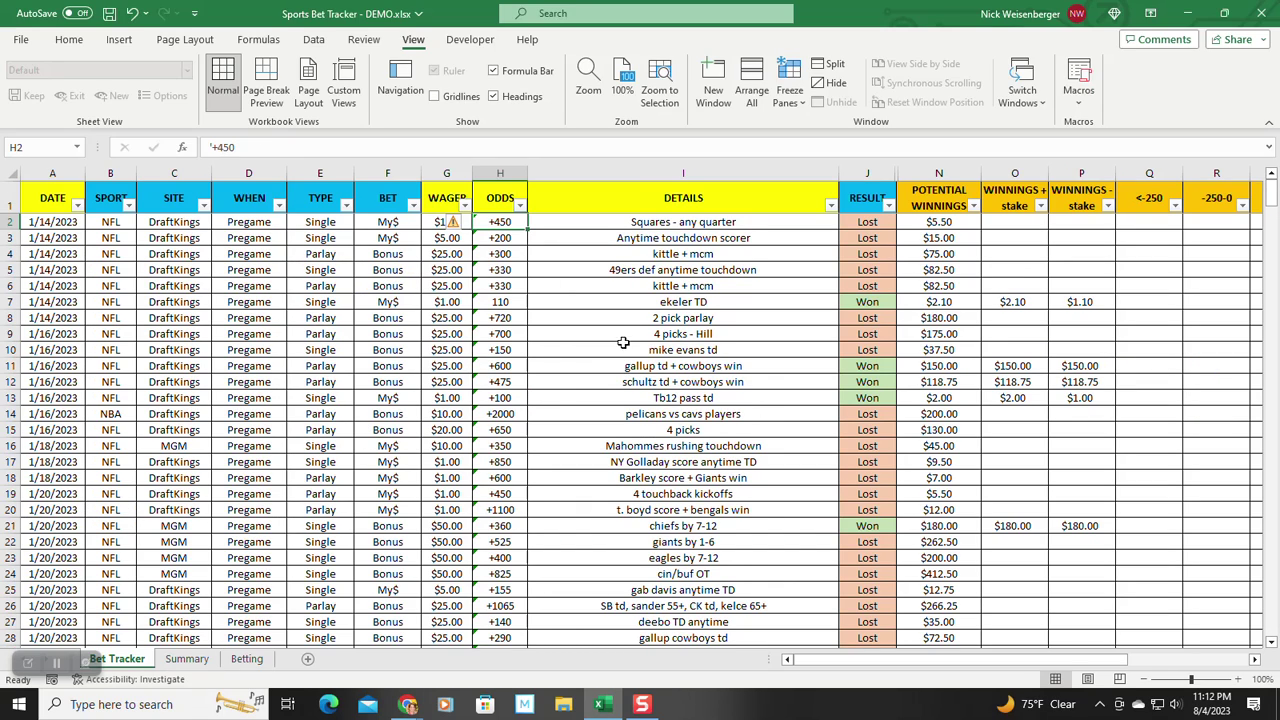
left_click(566, 221)
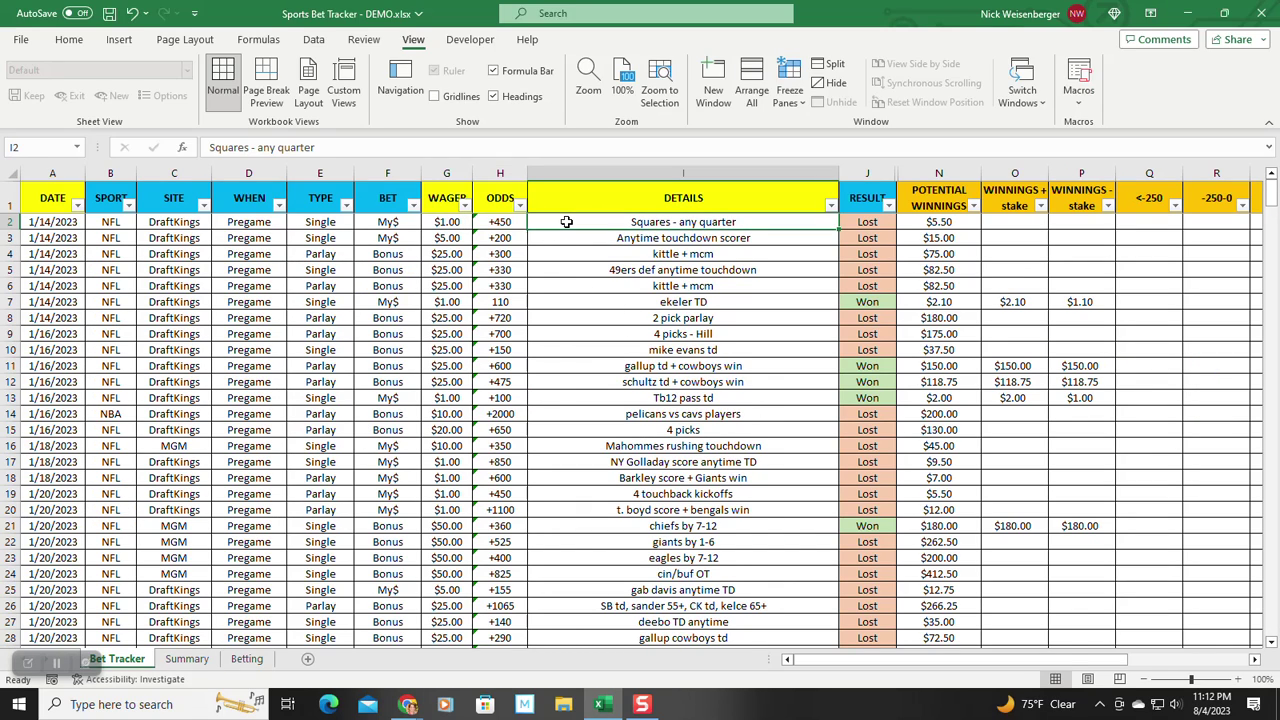
left_click(862, 222)
left_click(903, 224)
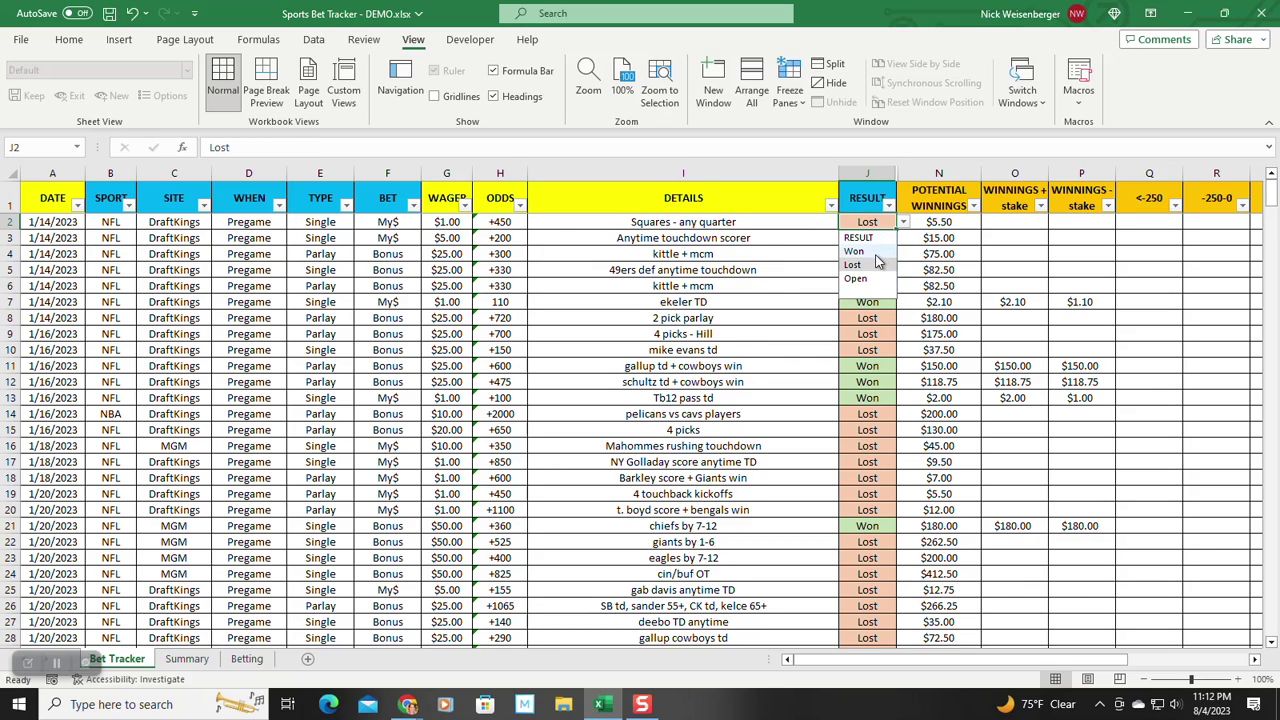
left_click(856, 278)
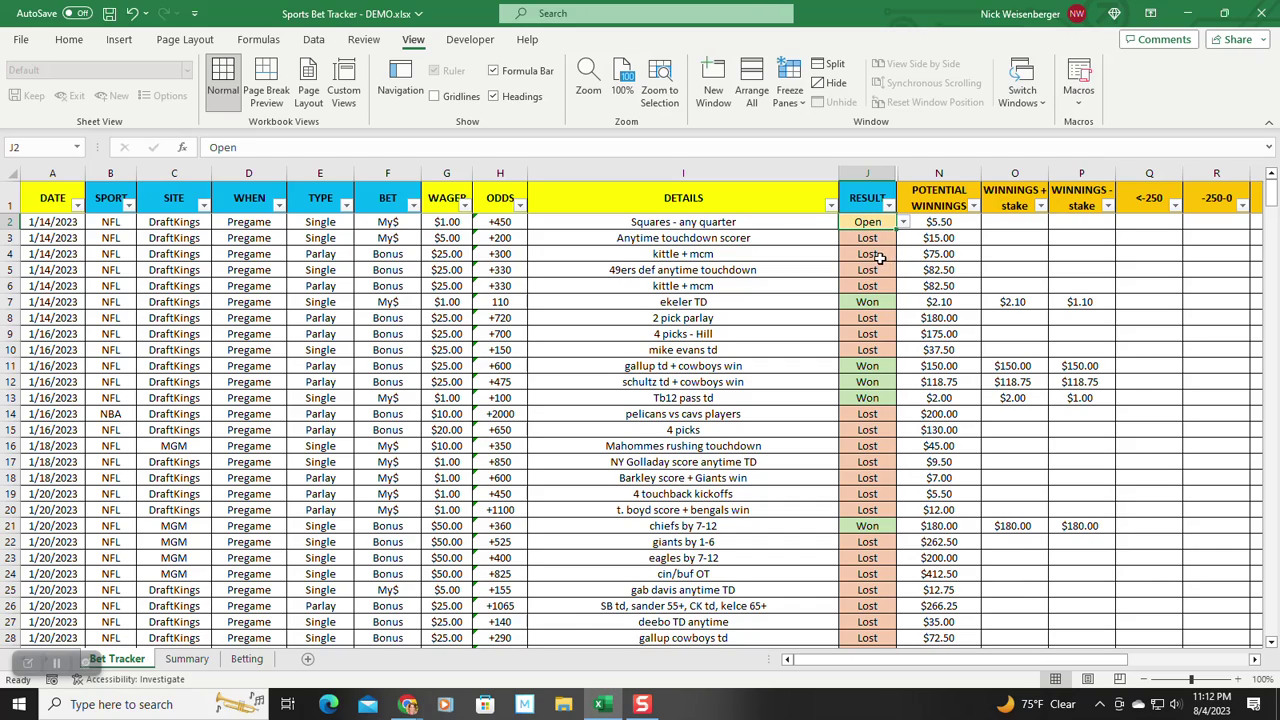
left_click(903, 224)
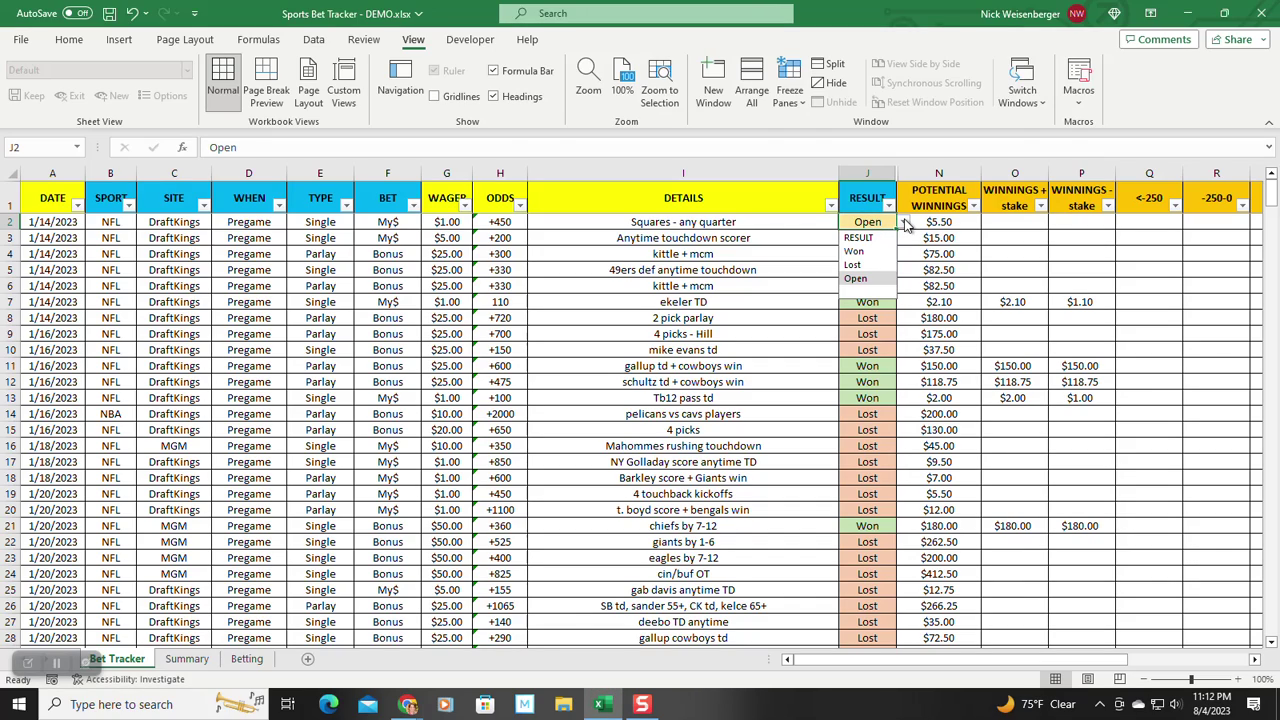
left_click(871, 264)
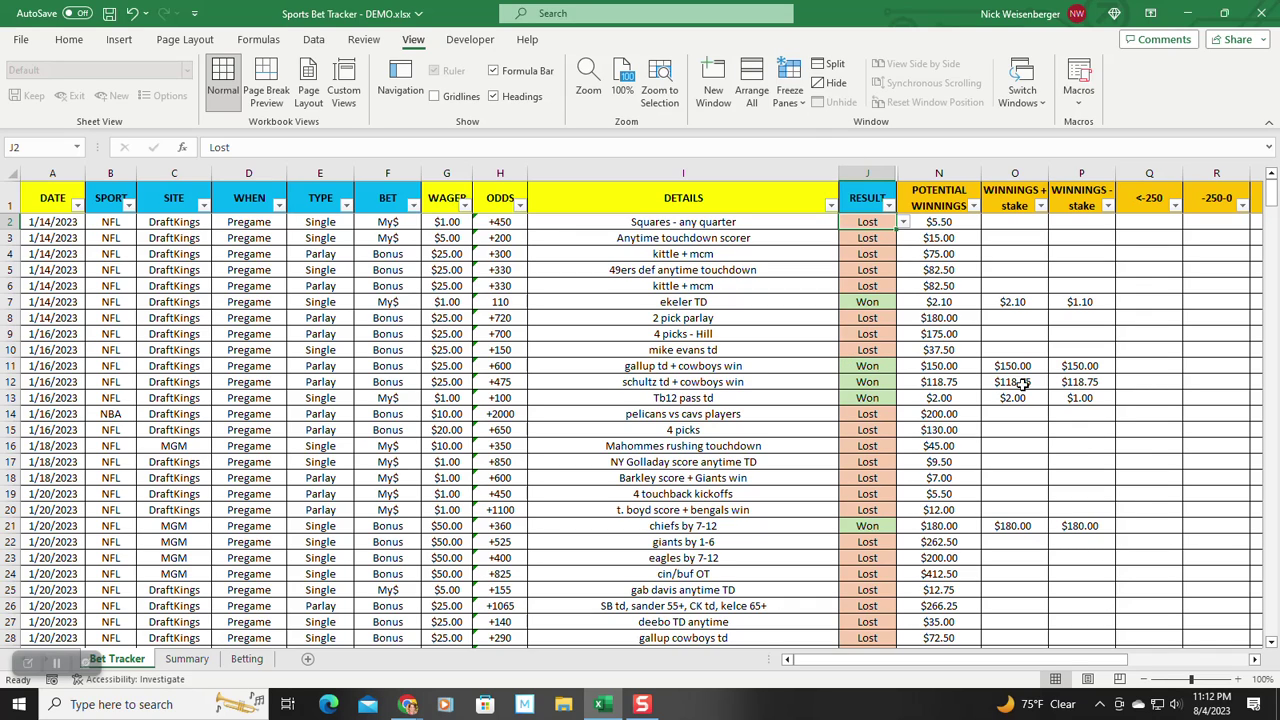
- Unhide the helper columns K to M between RESULT and POTENTIAL WINNINGS on the Bet Tracker sheet
scroll(872, 426, "right", 5)
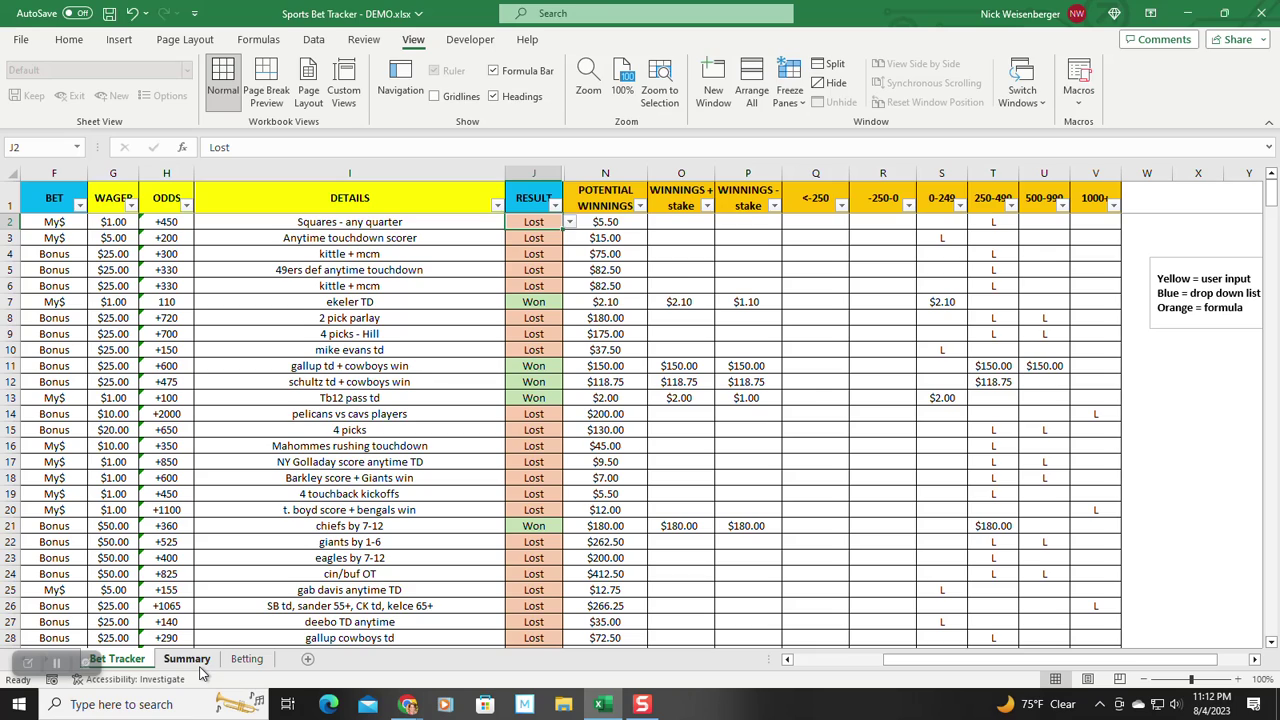
left_click_drag(605, 175, 535, 175)
right_click(548, 178)
left_click(588, 469)
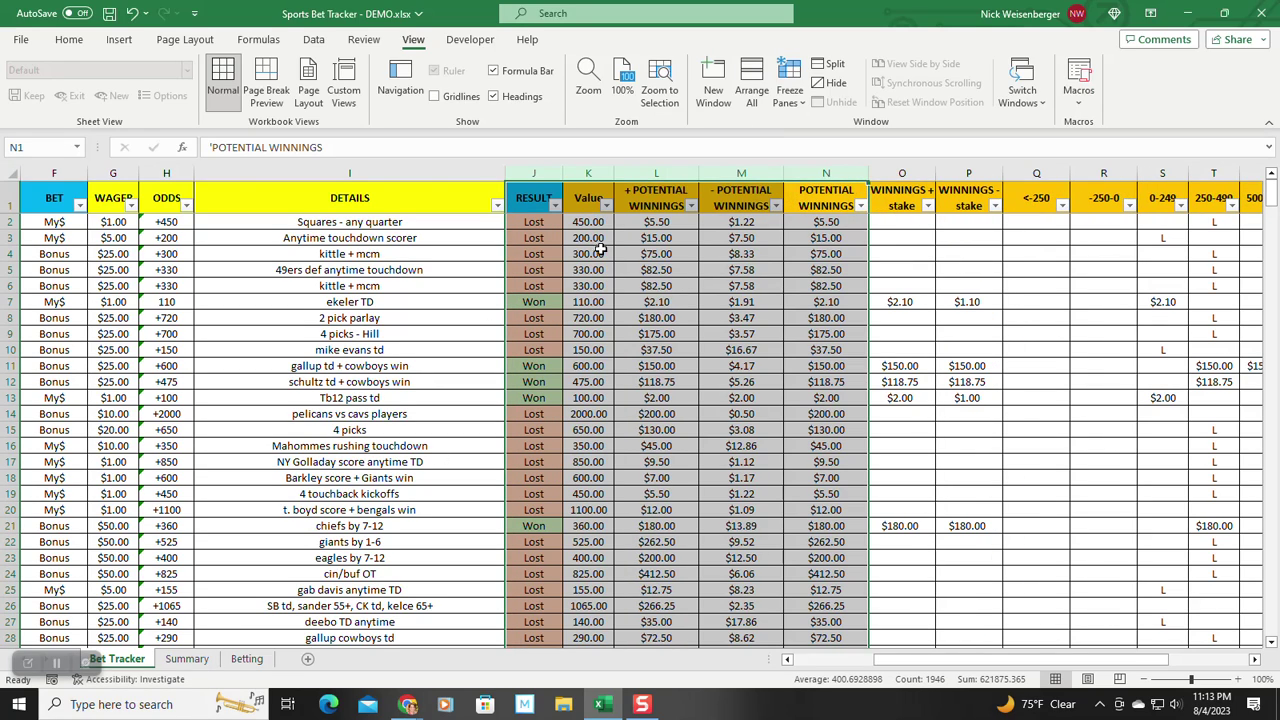
- Inspect the first bet's formulas in the Value, + POTENTIAL WINNINGS and POTENTIAL WINNINGS columns
left_click(595, 223)
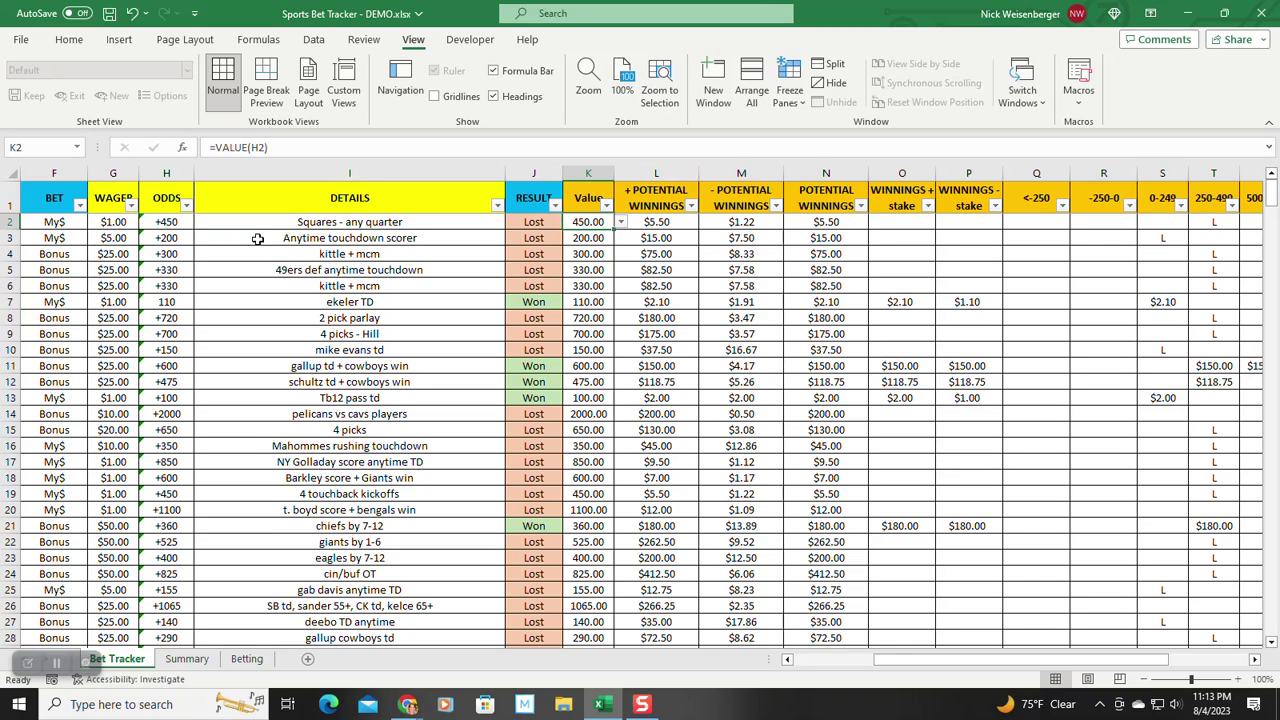
left_click(647, 221)
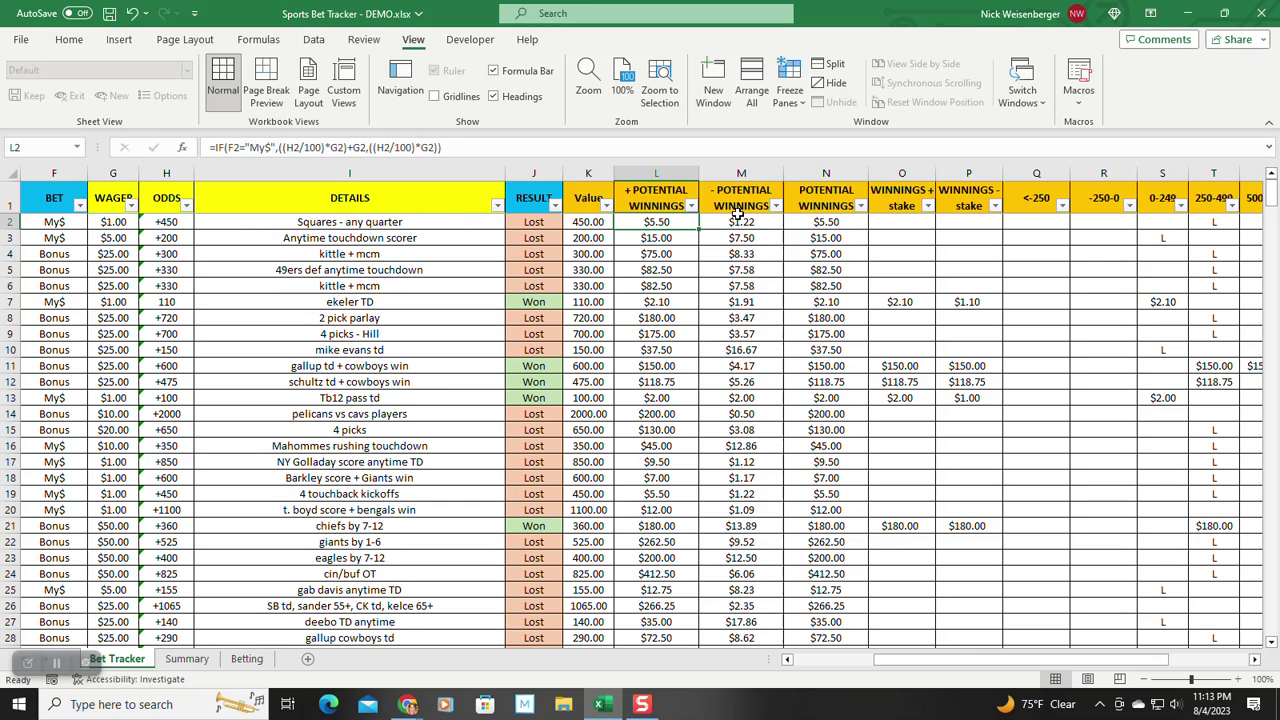
left_click(840, 222)
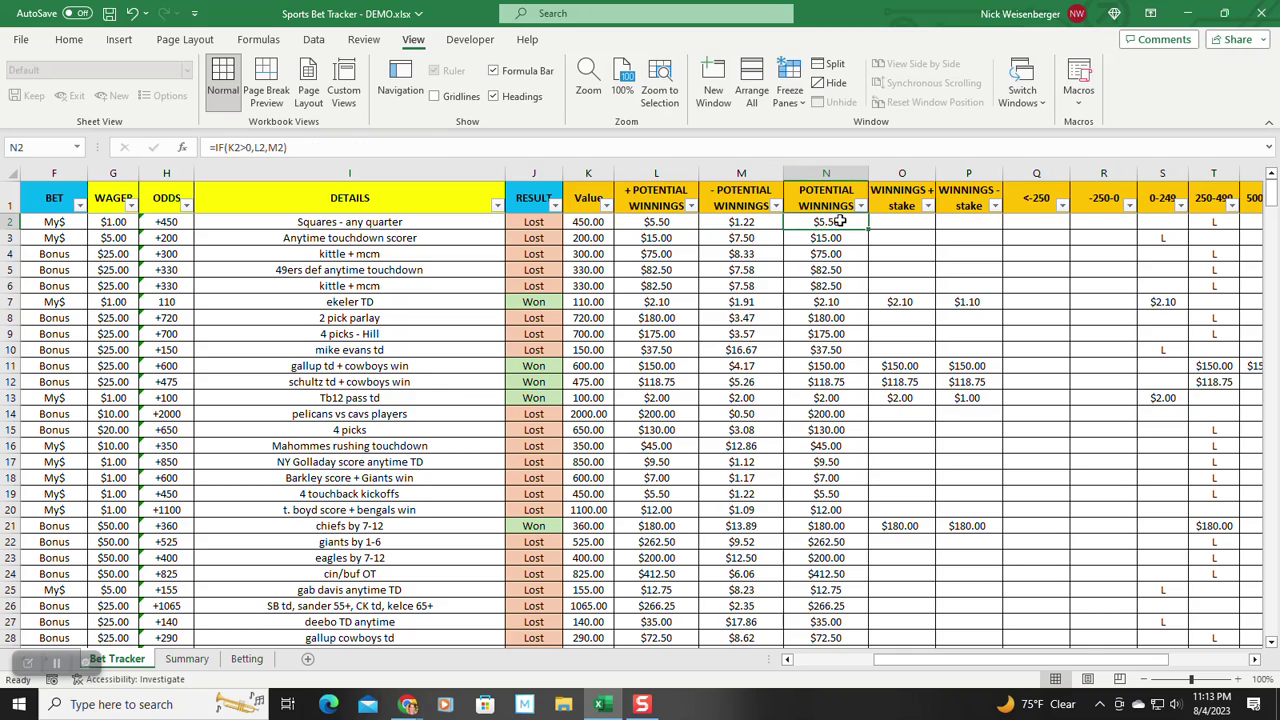
left_click(788, 147)
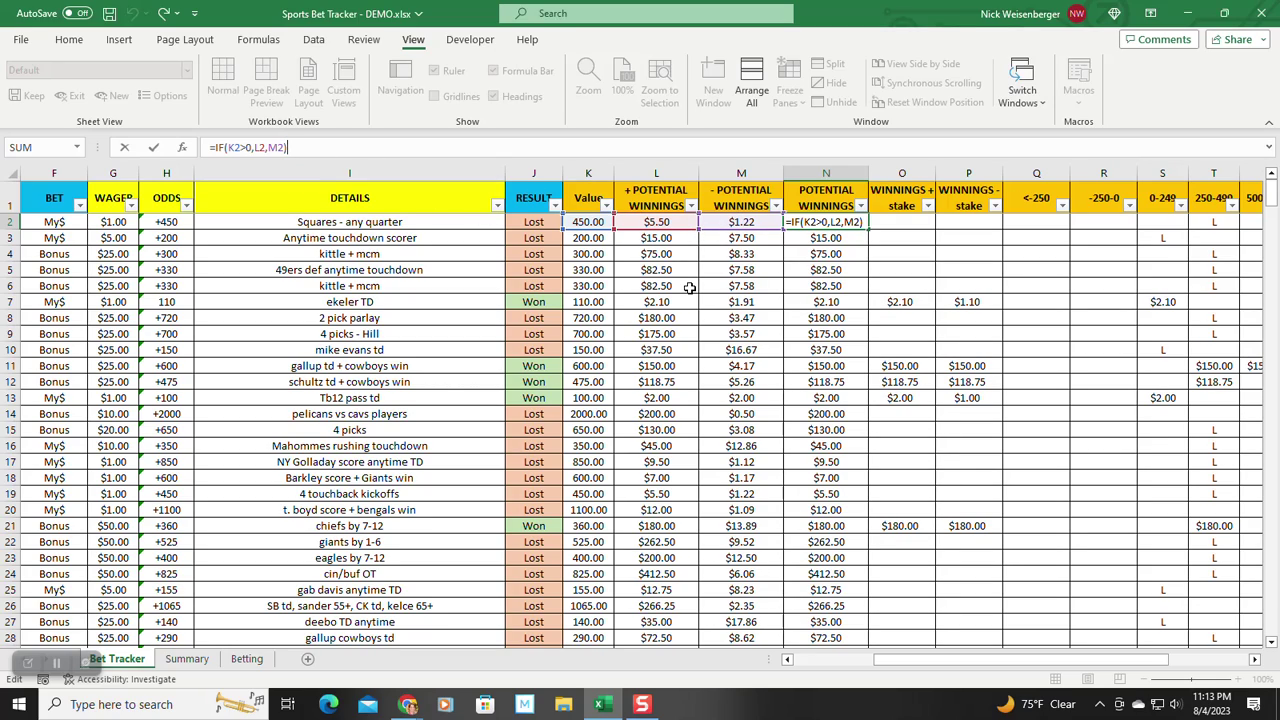
- Compare the Value and potential winnings columns for bets with positive and negative odds further down the list
scroll(632, 318, "down", 17)
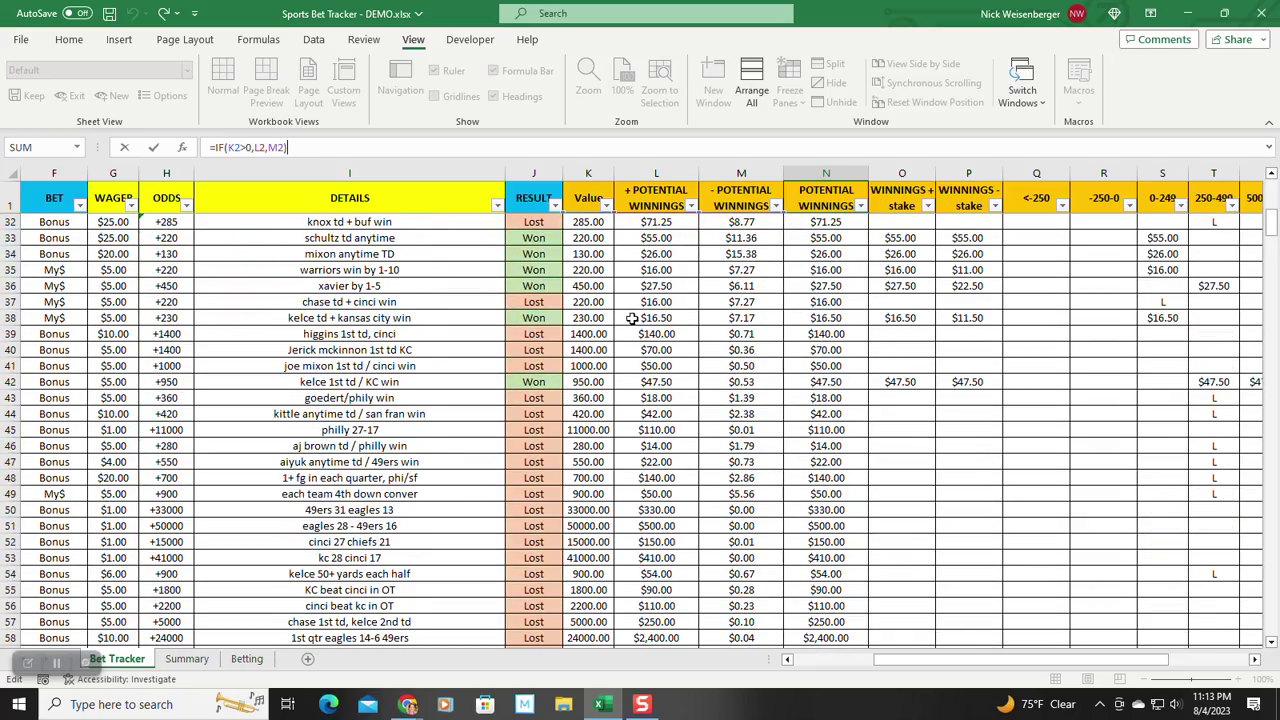
scroll(632, 318, "down", 20)
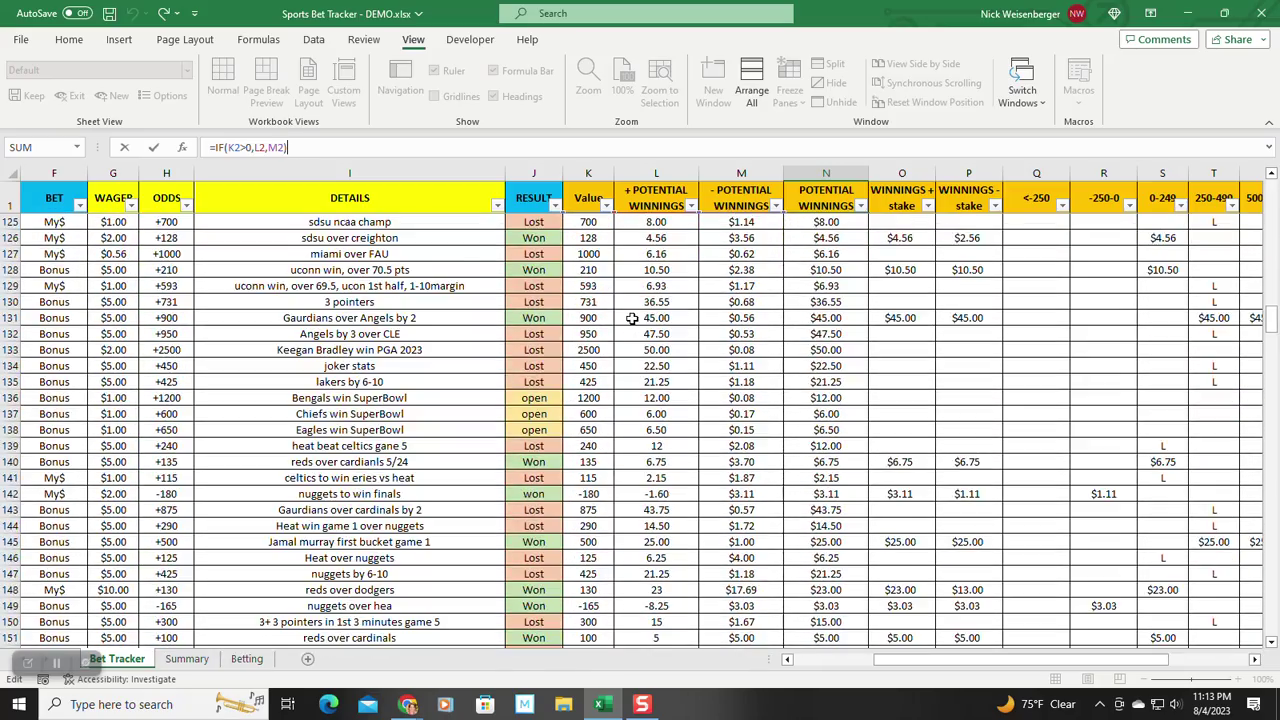
scroll(632, 318, "up", 3)
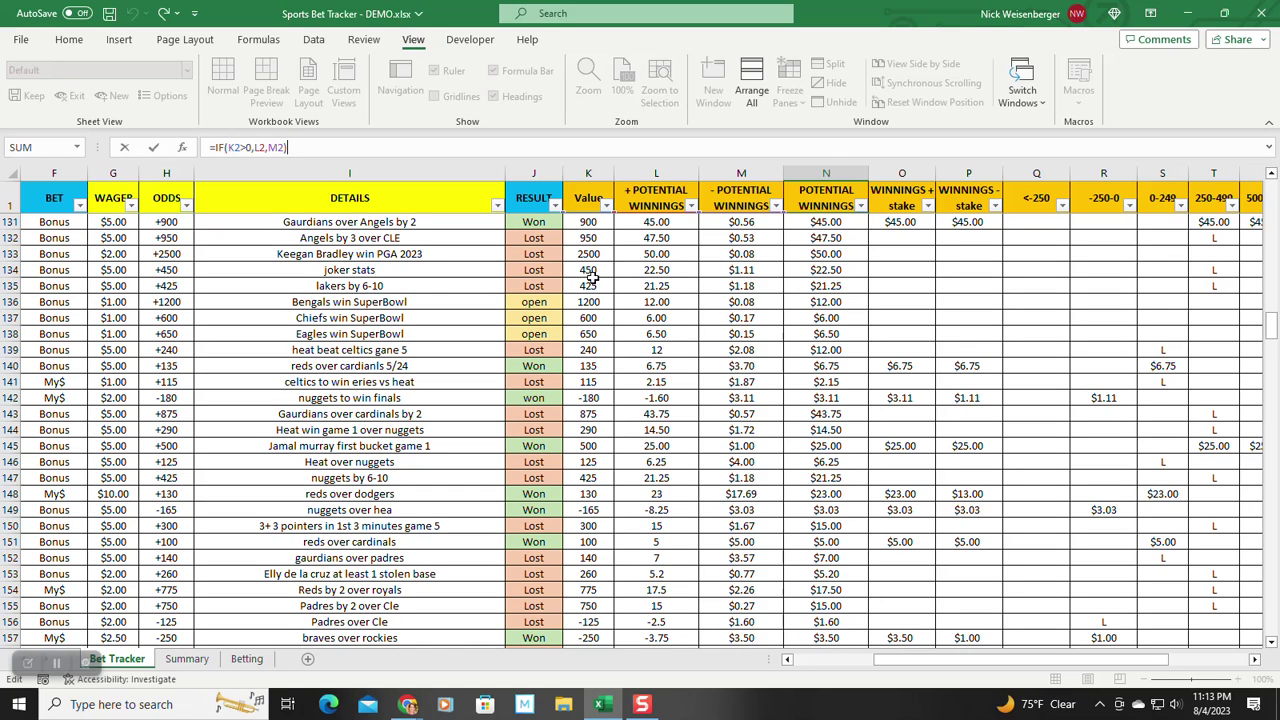
scroll(603, 371, "down", 20)
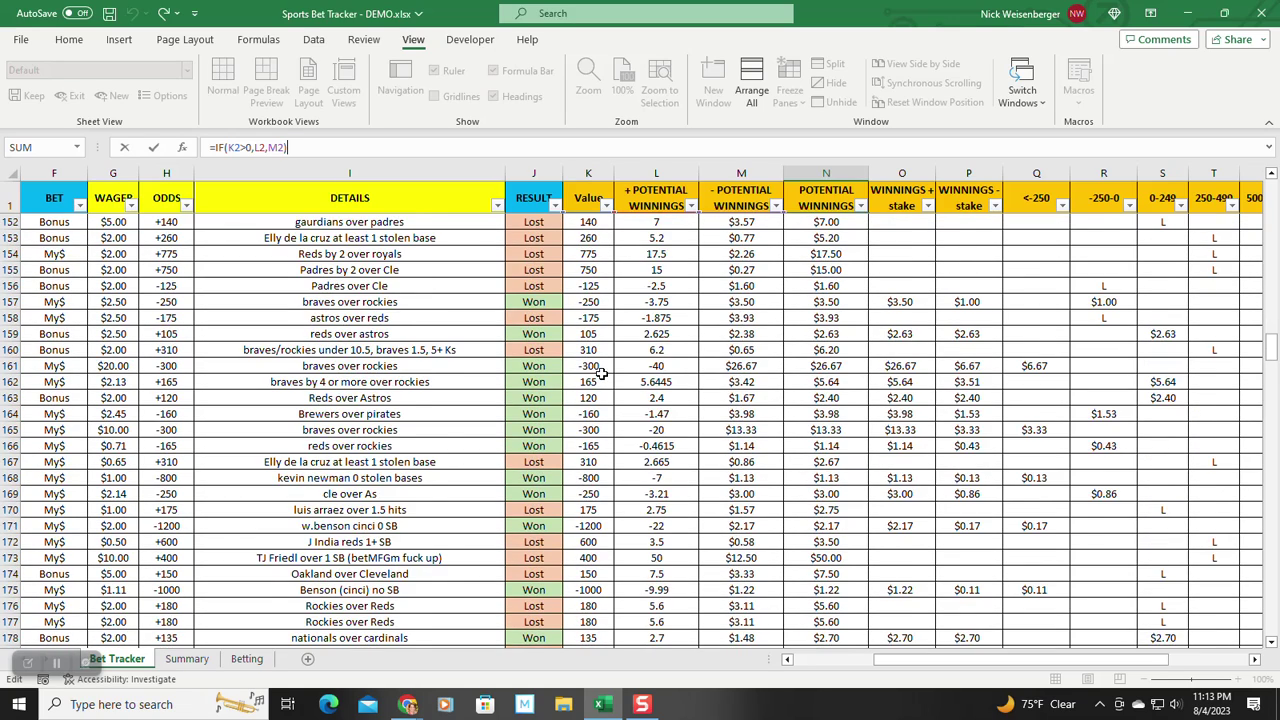
scroll(603, 371, "down", 10)
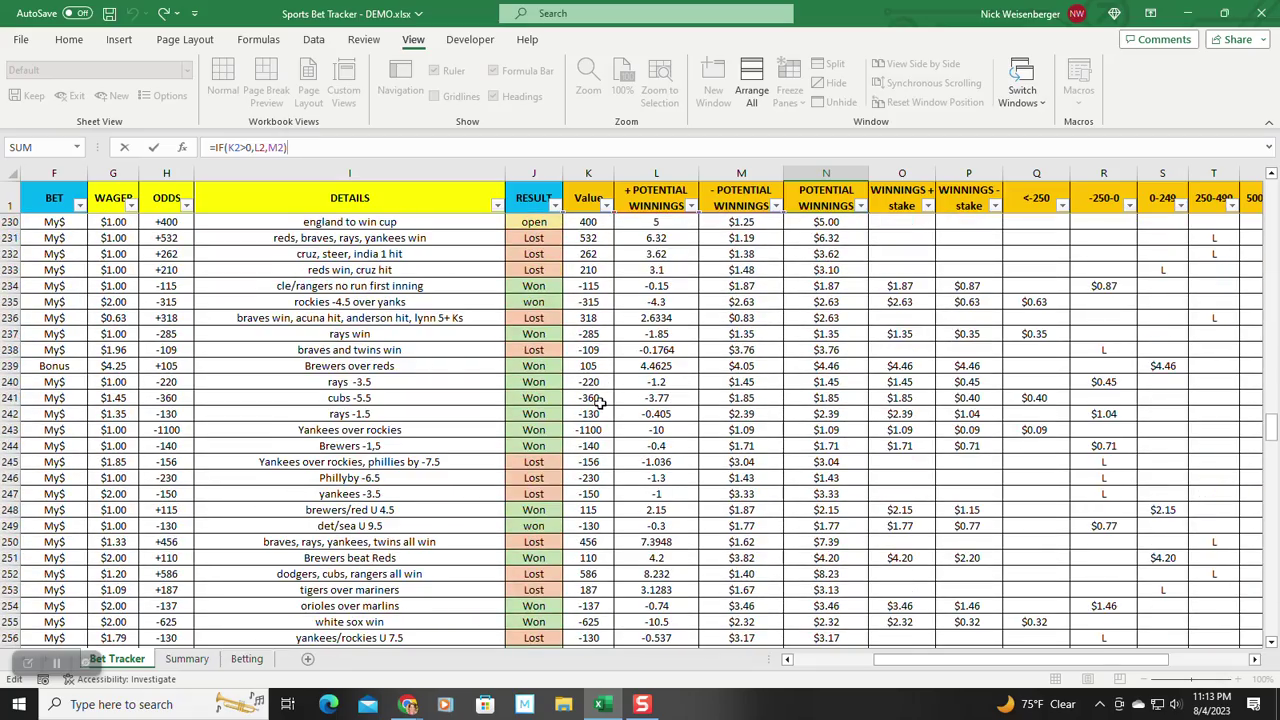
scroll(610, 466, "up", 20)
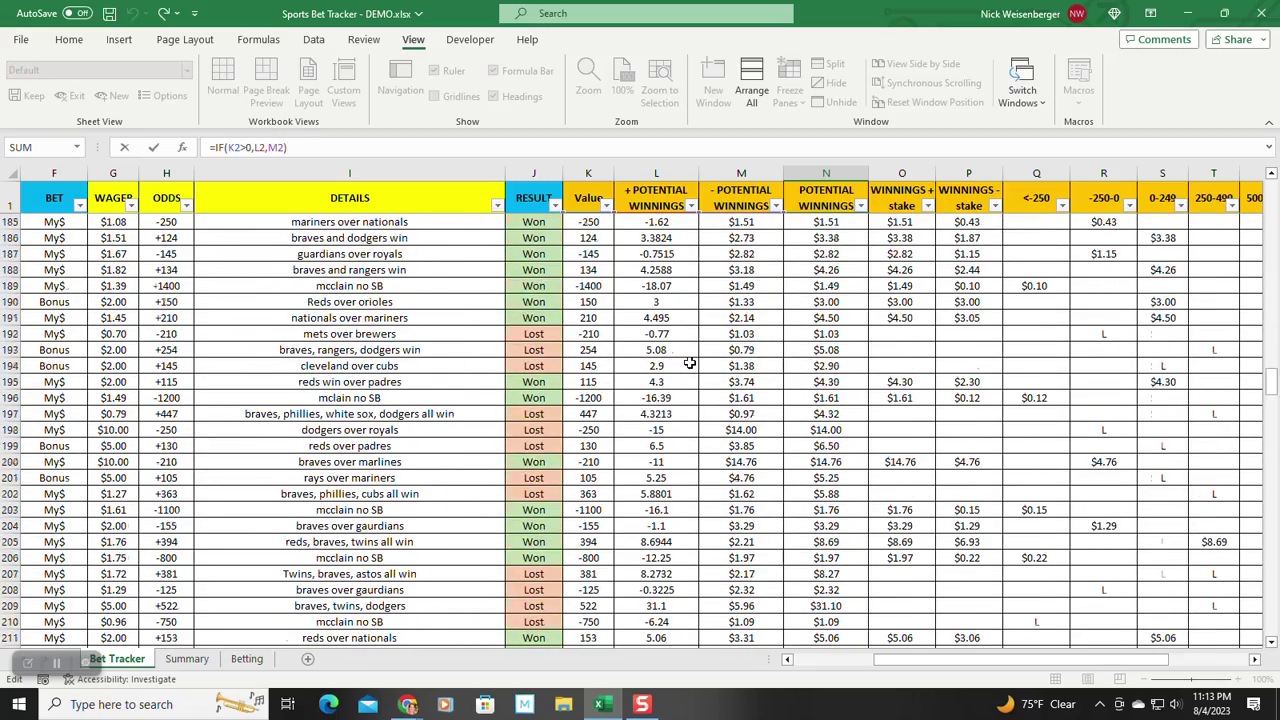
scroll(690, 365, "up", 20)
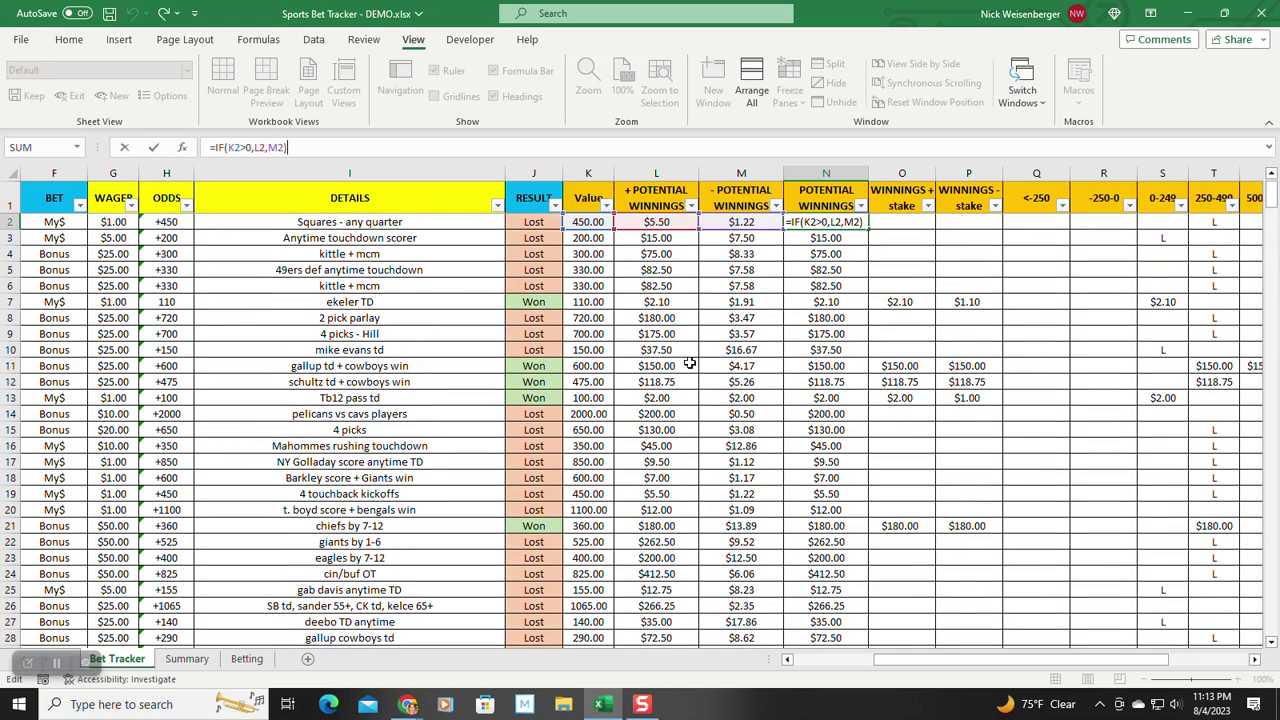
- Leave the formula unchanged and hide columns K to M, Value through - POTENTIAL WINNINGS
left_click(700, 350)
left_click_drag(741, 173, 589, 172)
right_click(589, 172)
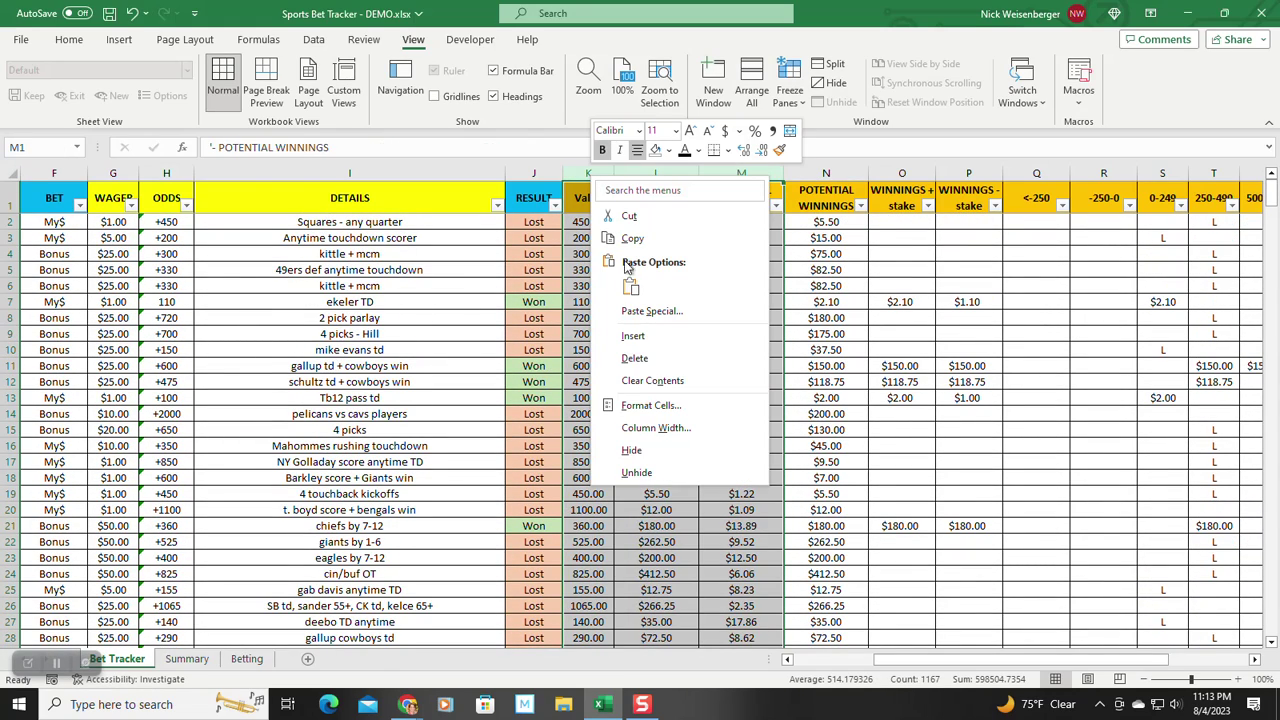
left_click(643, 452)
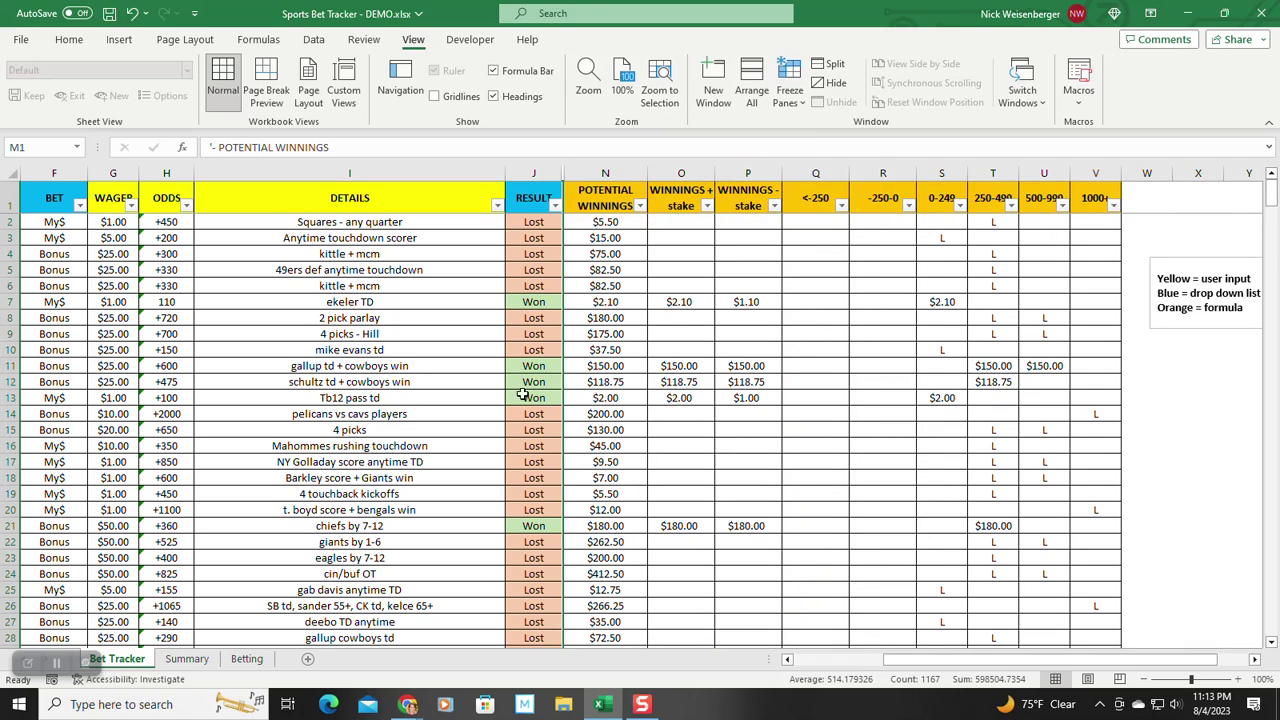
left_click(1218, 455)
- Inspect the row 5 formulas in the two winnings columns and each odds-range column from <-250 to 1000+
scroll(720, 360, "down", 1)
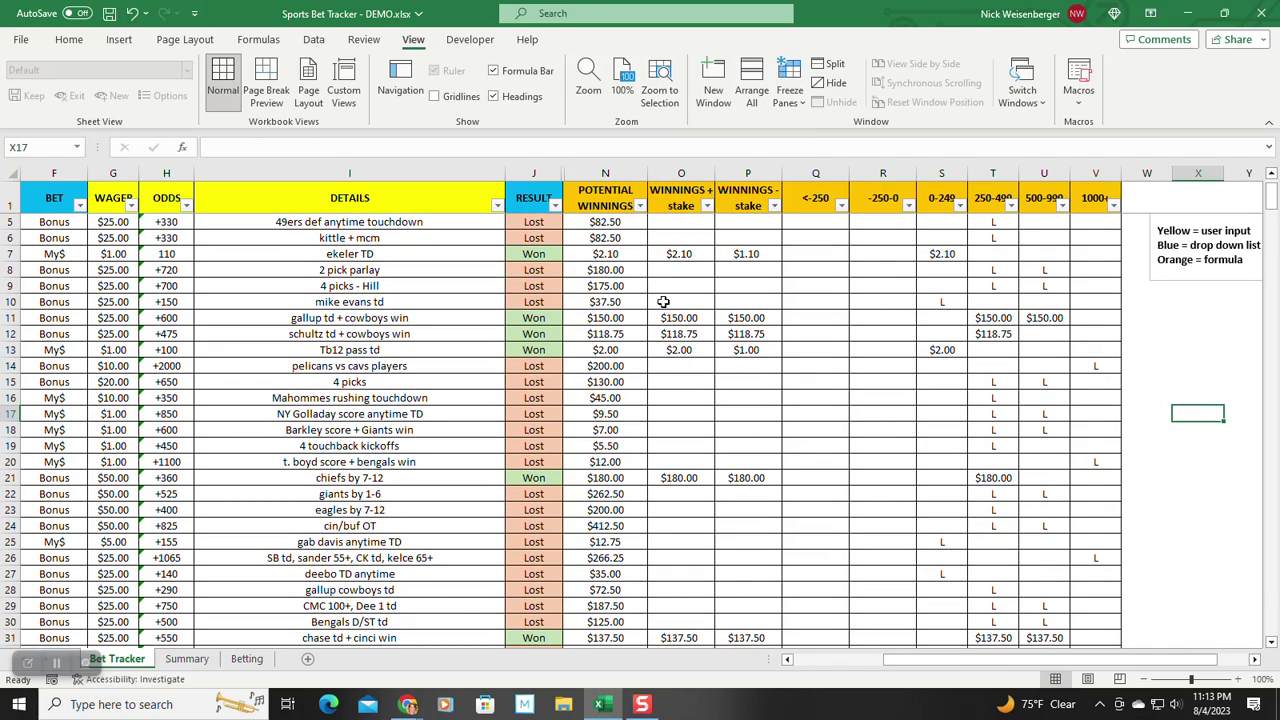
left_click(678, 217)
left_click(755, 222)
left_click(797, 220)
left_click(881, 218)
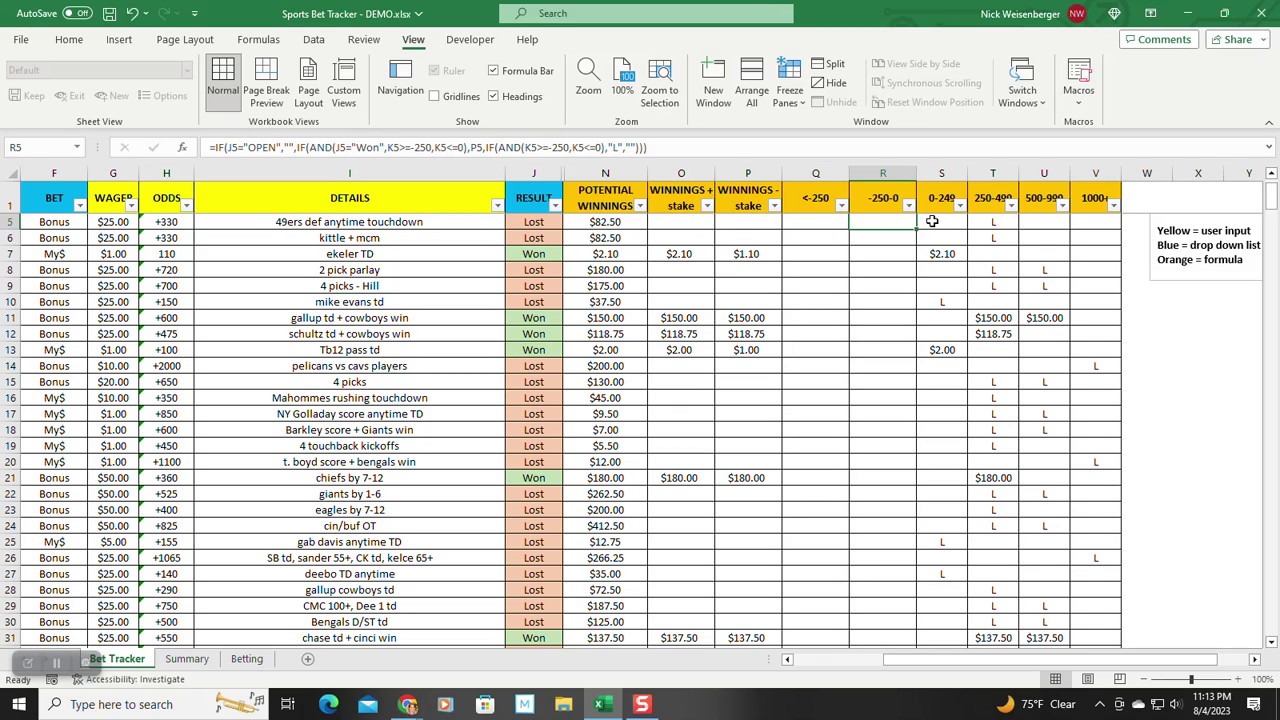
left_click(942, 222)
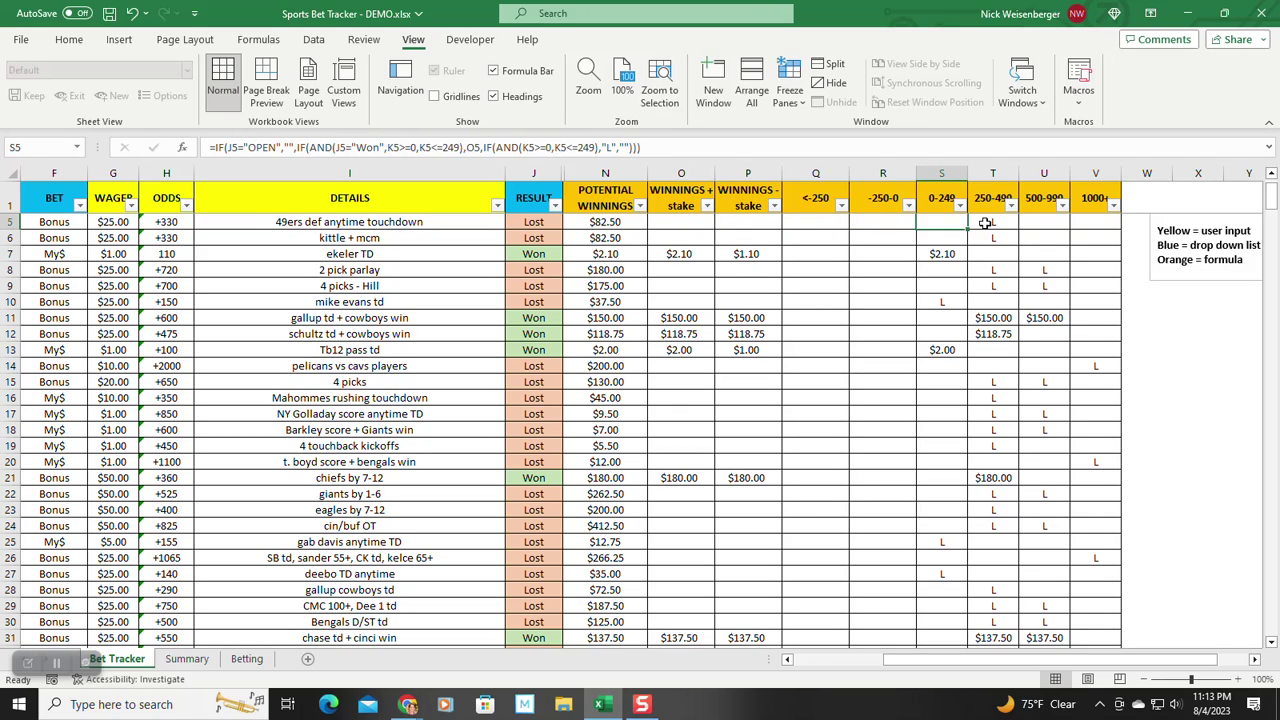
left_click(987, 223)
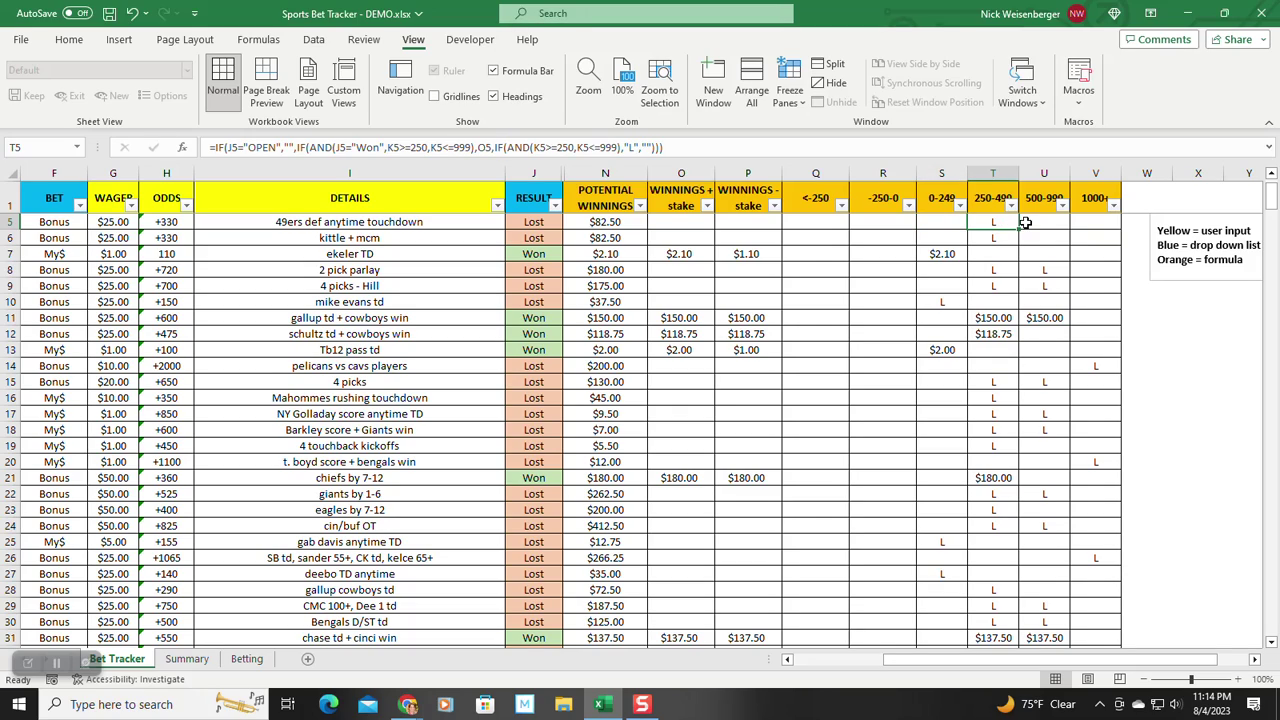
left_click(1035, 223)
left_click(1085, 218)
left_click(1162, 362)
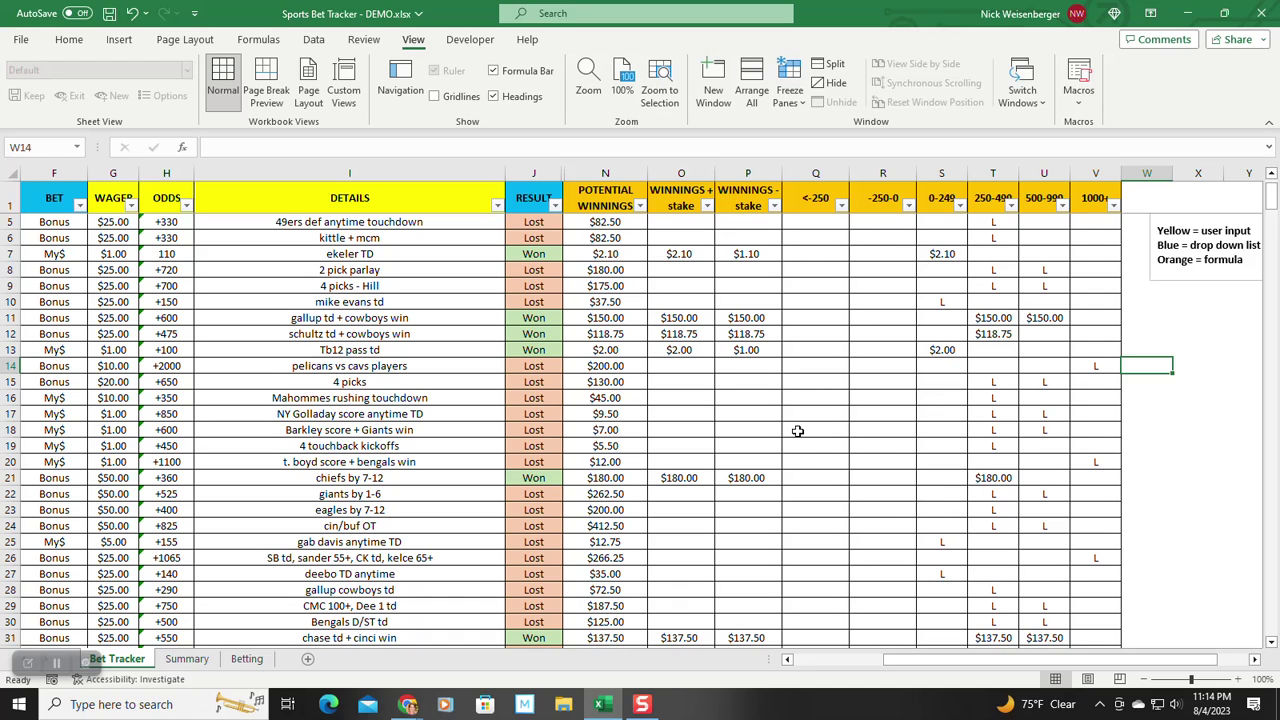
- Review the earlier logged bets, comparing their bet type, wager, odds and result entries
left_click_drag(943, 661, 897, 662)
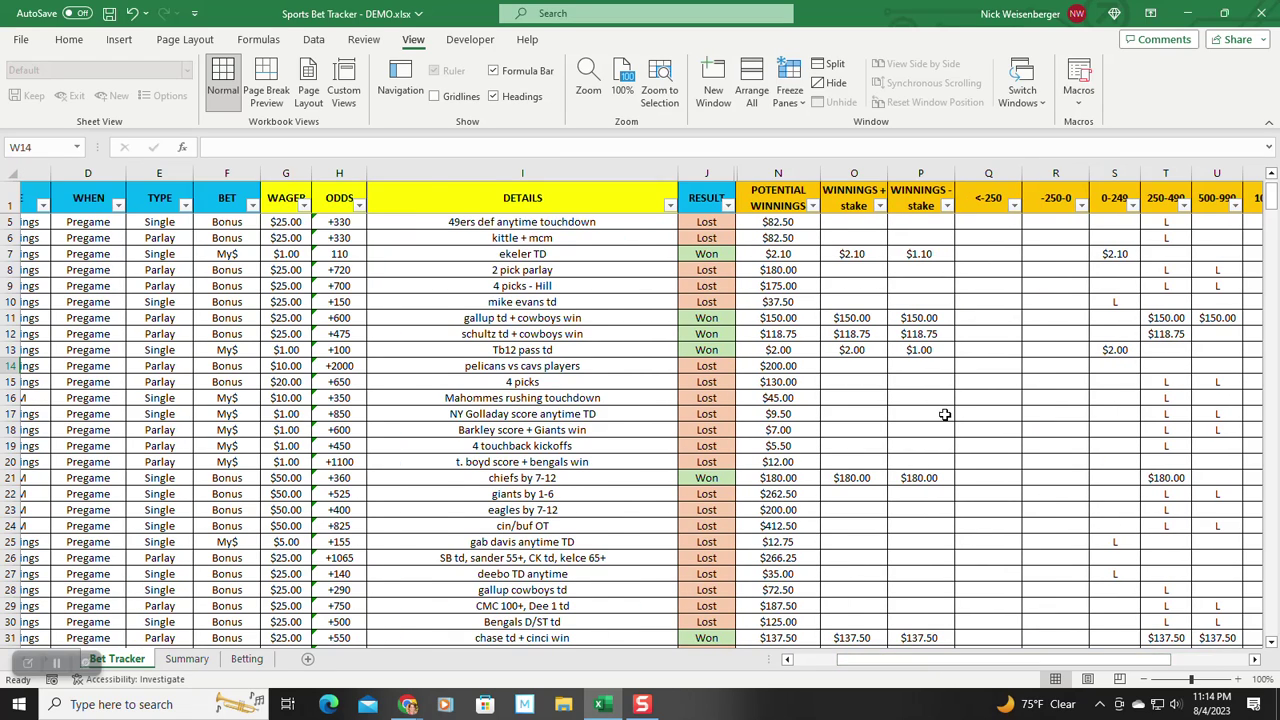
scroll(944, 412, "down", 6)
scroll(944, 412, "down", 4)
scroll(944, 412, "up", 11)
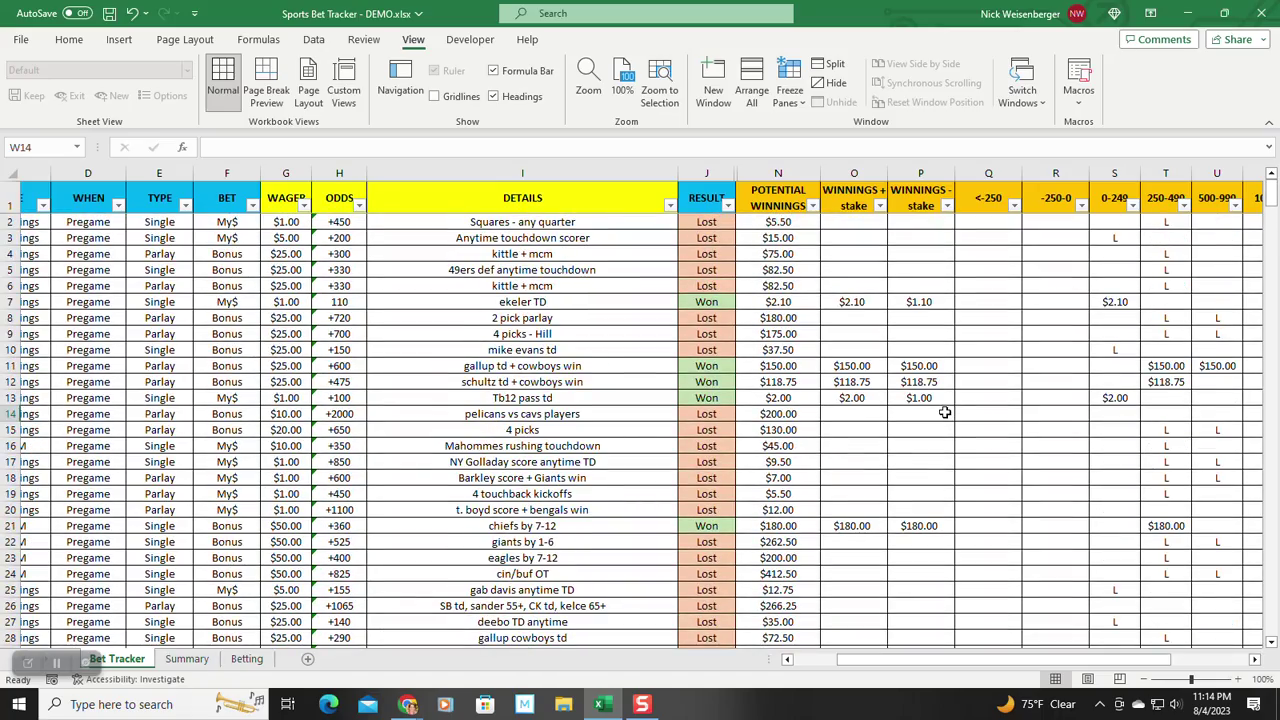
scroll(944, 412, "down", 6)
scroll(877, 398, "down", 12)
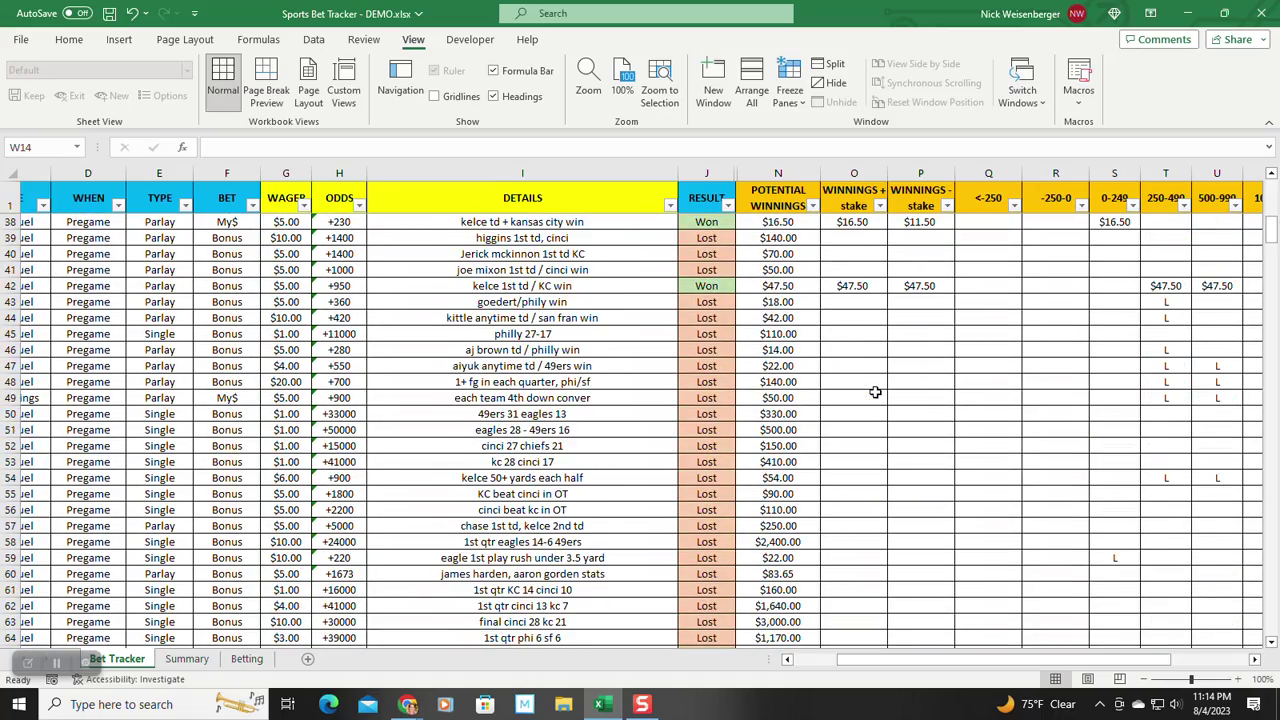
scroll(705, 345, "down", 2)
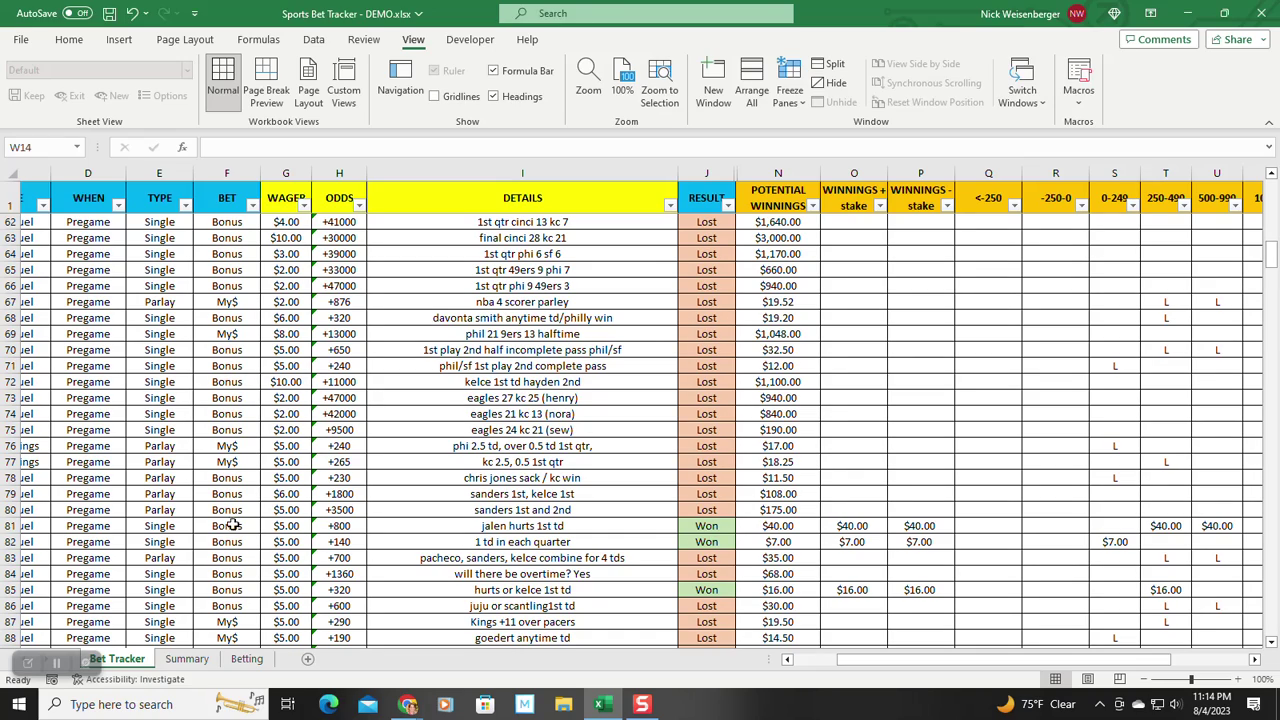
scroll(654, 366, "down", 20)
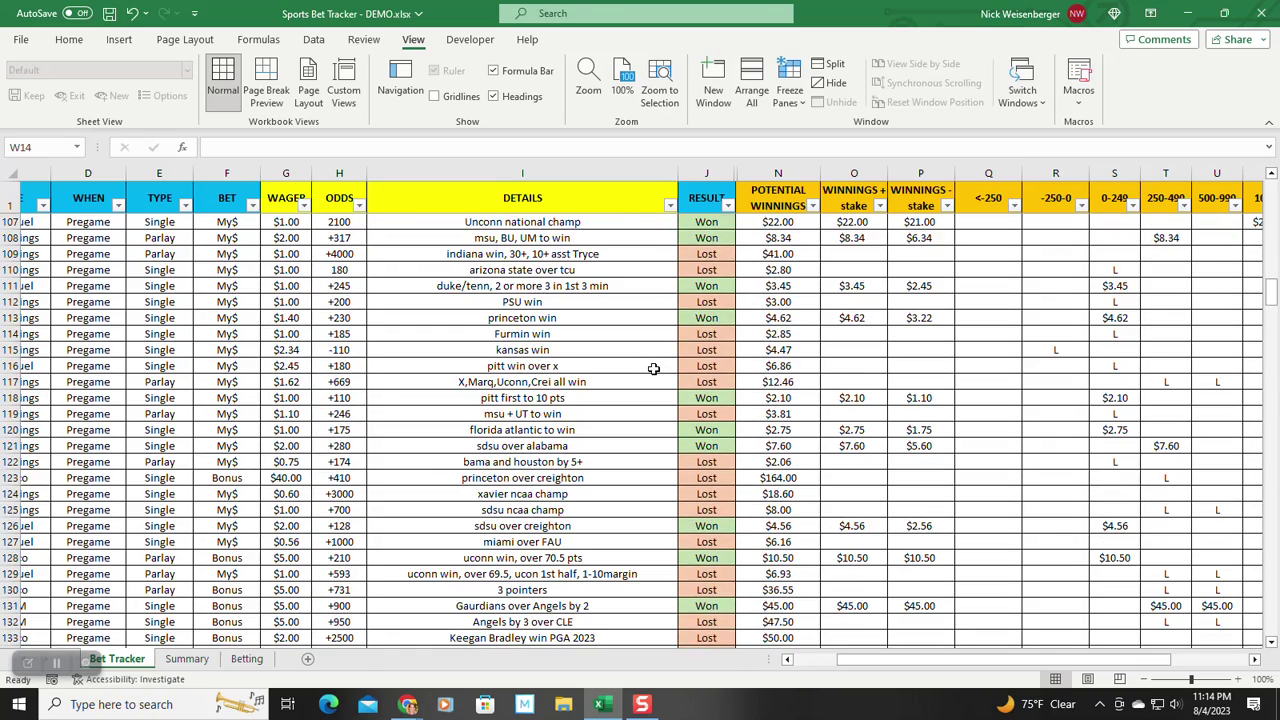
- Examine the more recent bets from about row 267 to row 368, including live bets with negative odds
left_click_drag(1268, 328, 1272, 466)
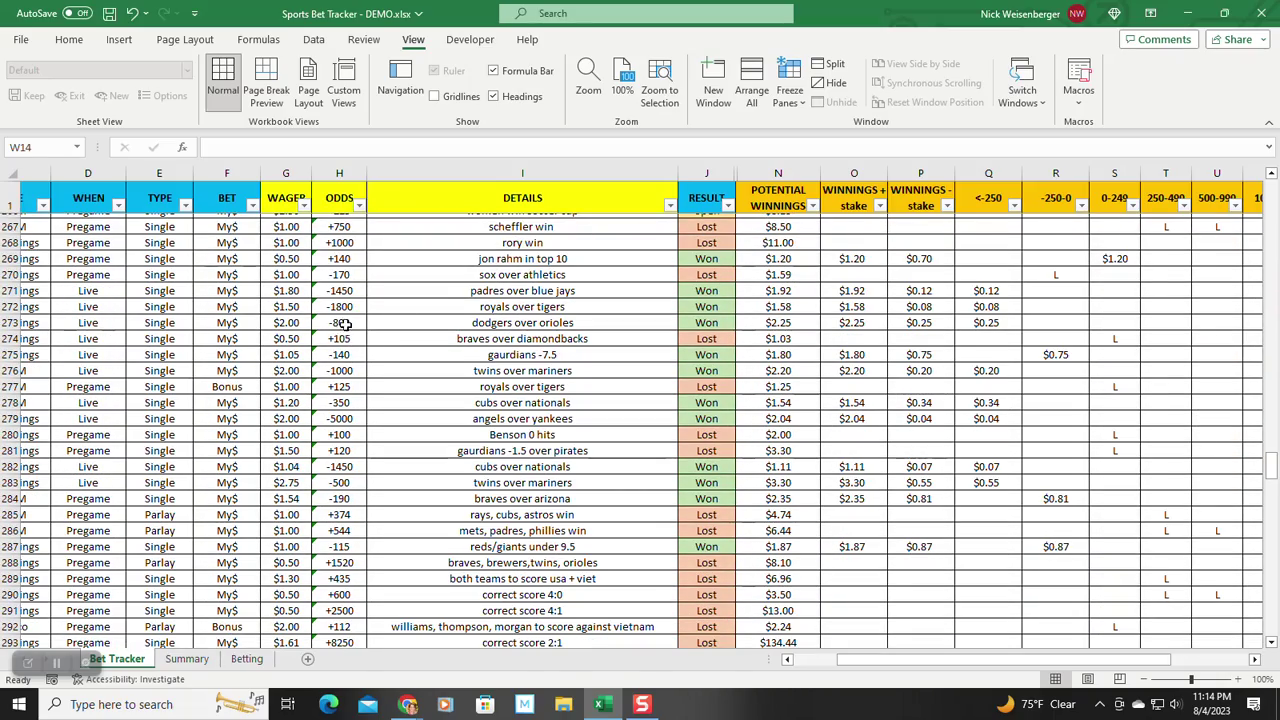
scroll(713, 366, "down", 7)
scroll(713, 366, "down", 18)
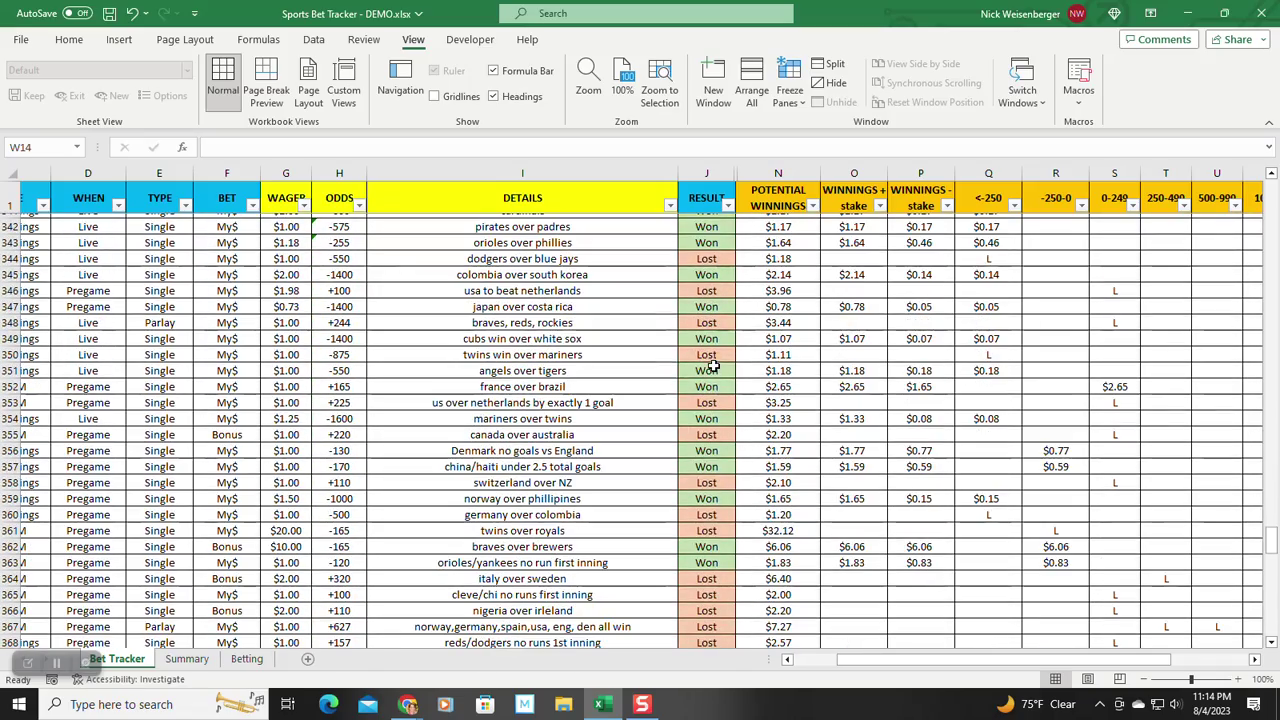
scroll(311, 480, "up", 1)
scroll(311, 480, "up", 8)
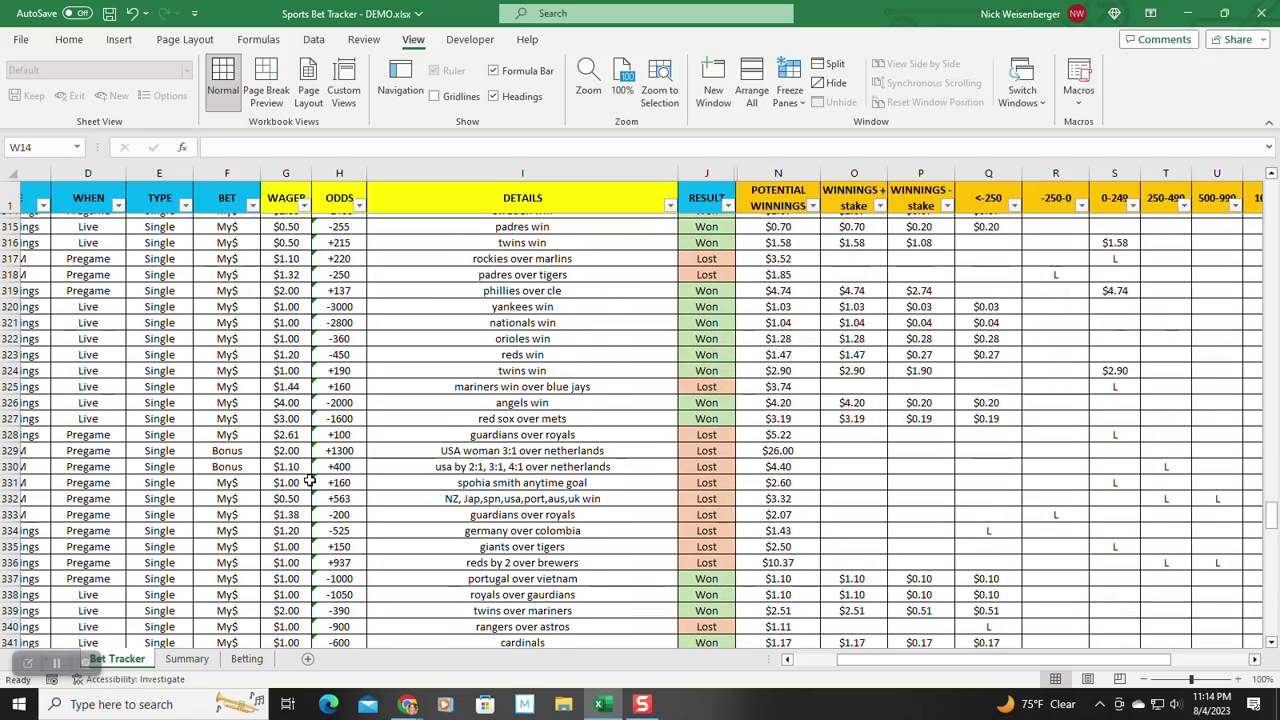
scroll(311, 480, "up", 4)
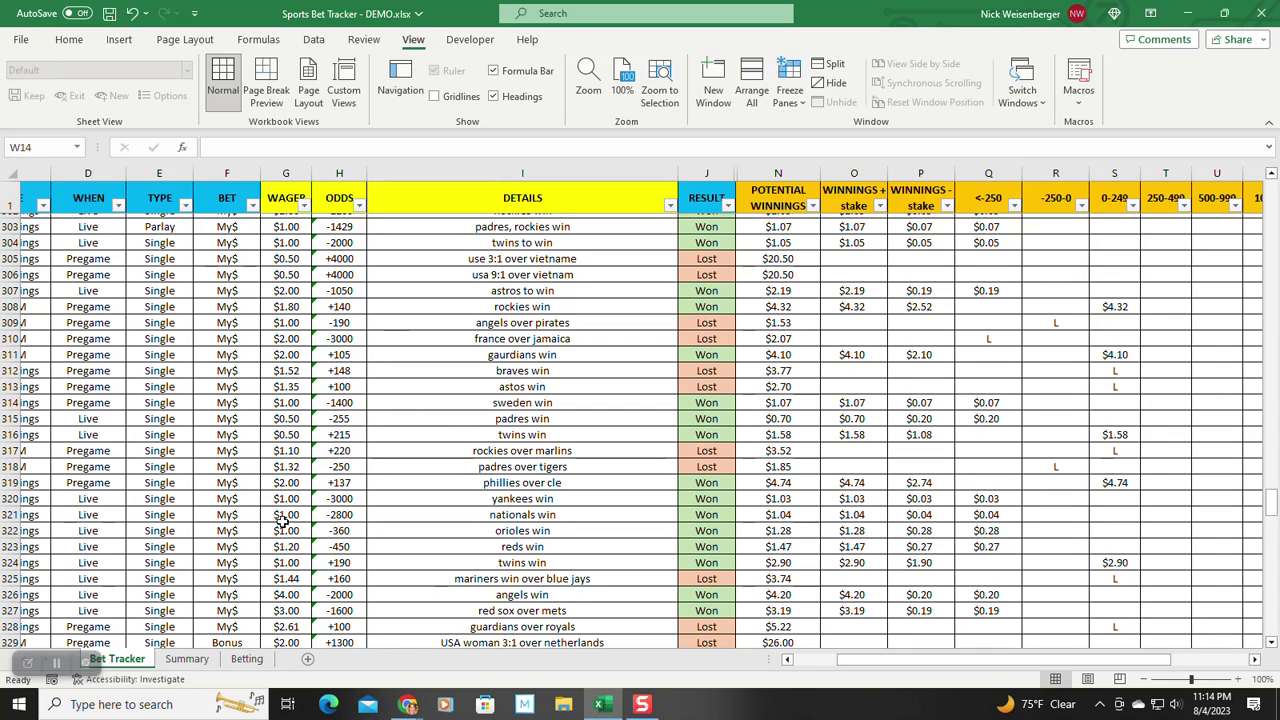
- On the Summary sheet, inspect the site and amount of the first deposit, dated 1/14/2023
left_click(188, 659)
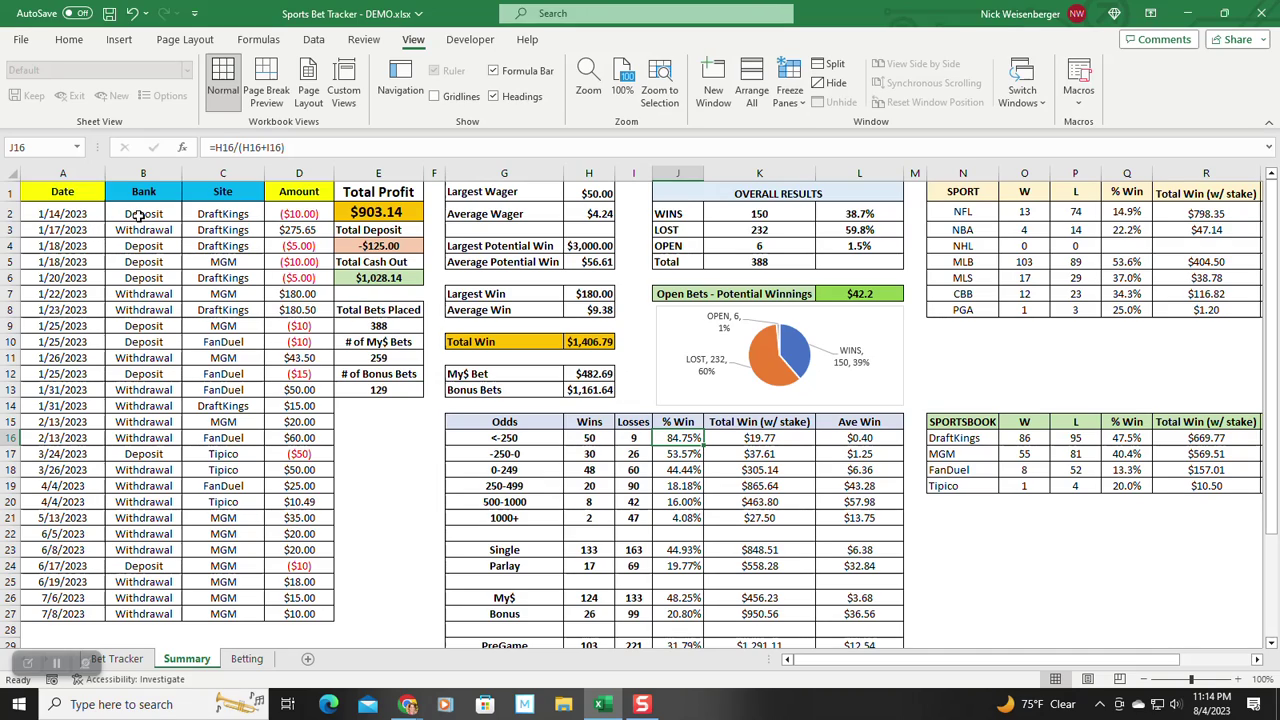
left_click(225, 211)
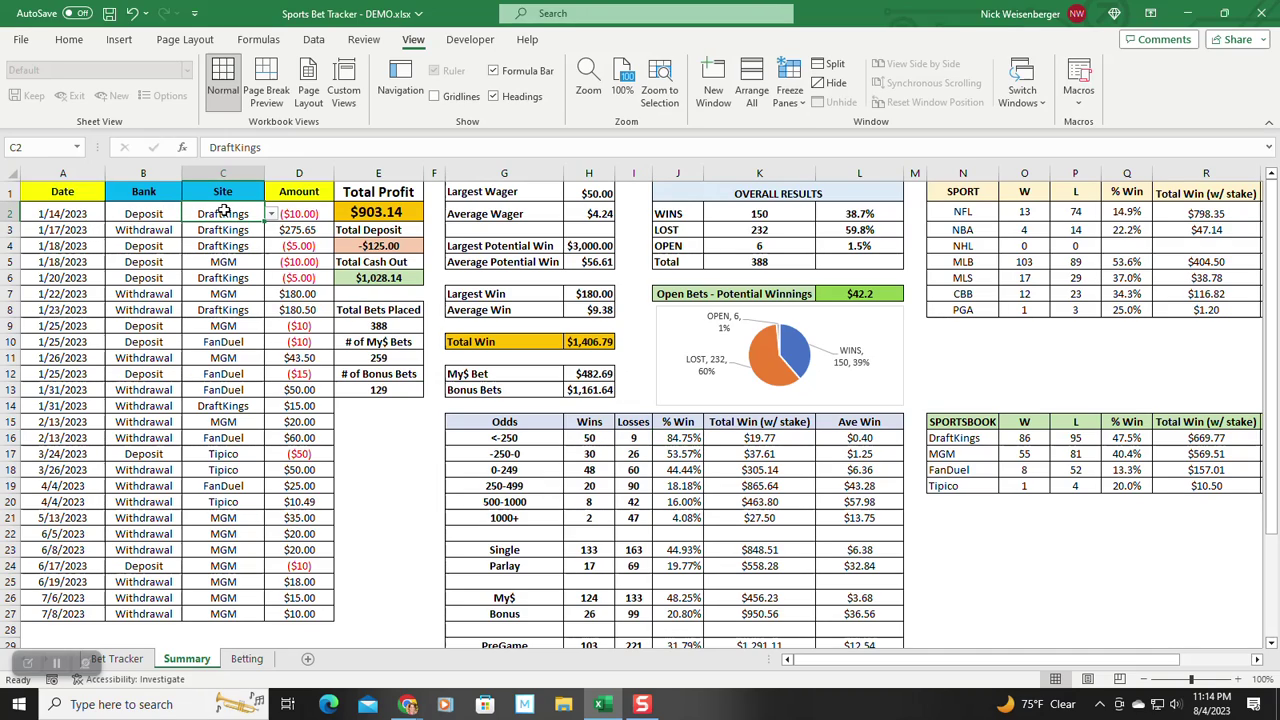
left_click(299, 212)
left_click(383, 443)
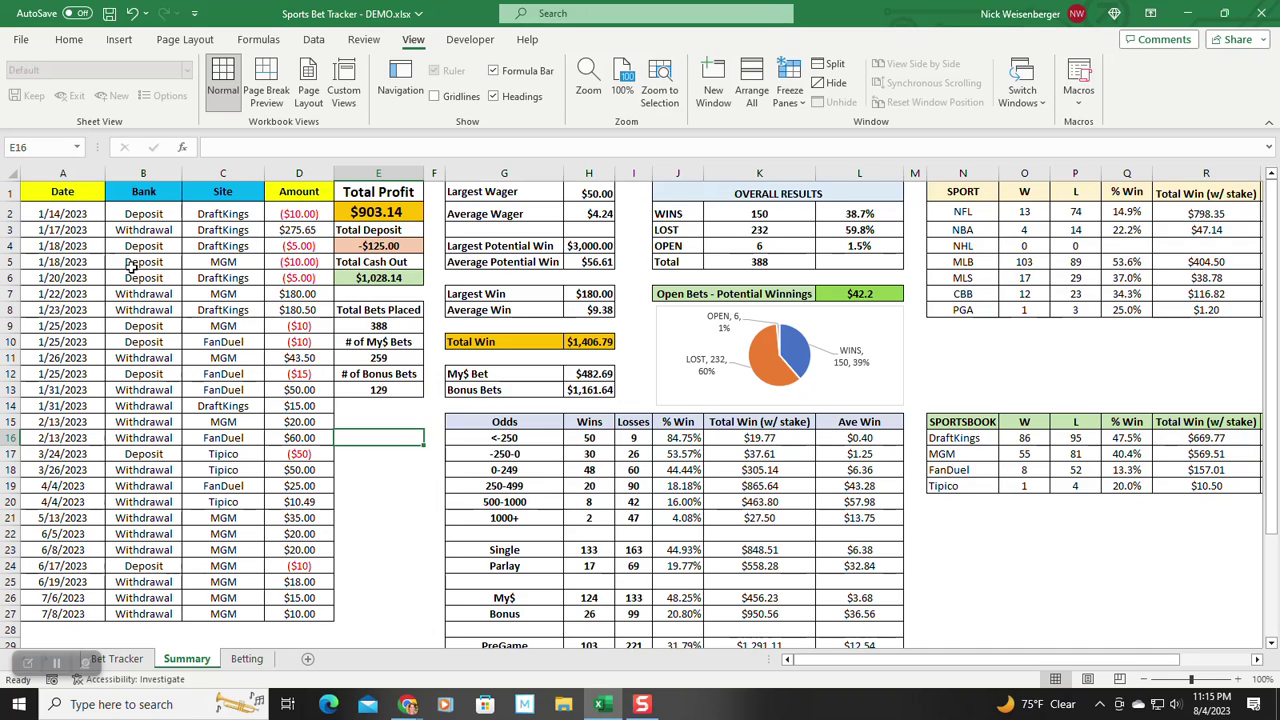
- Inspect the date and amount of the 1/17/2023 DraftKings withdrawal beside the profit totals
left_click(56, 234)
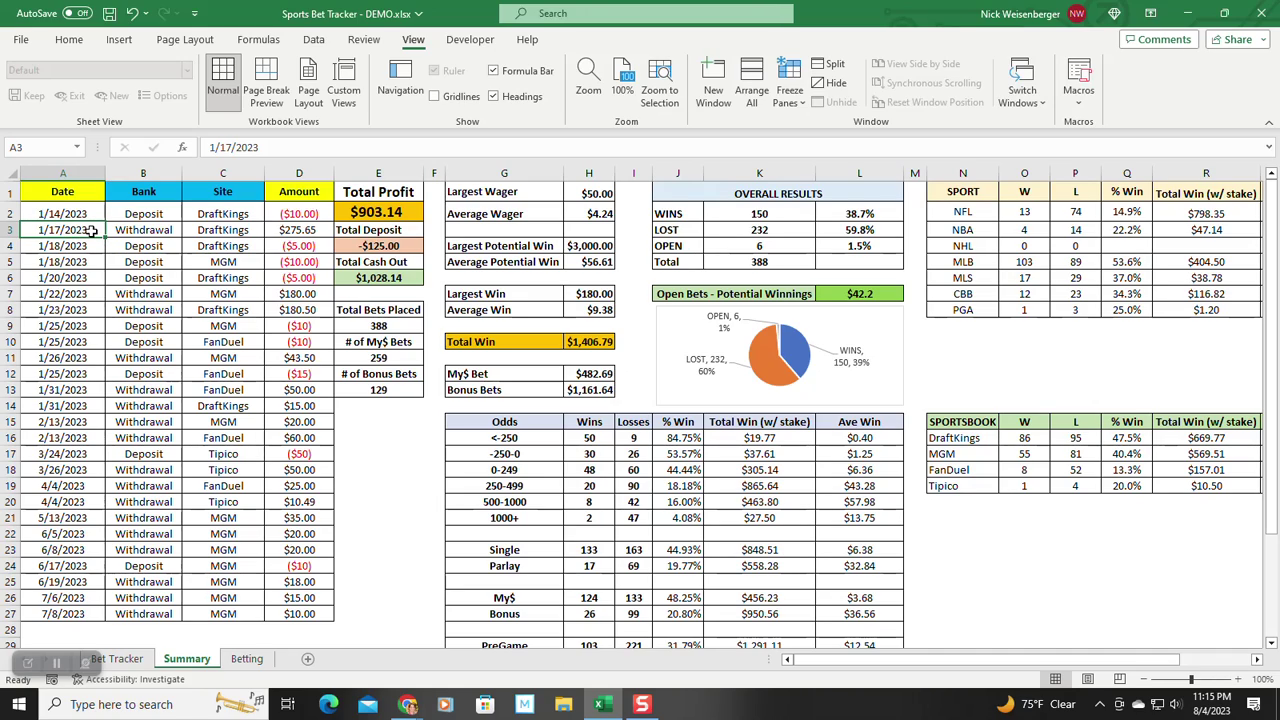
left_click(298, 230)
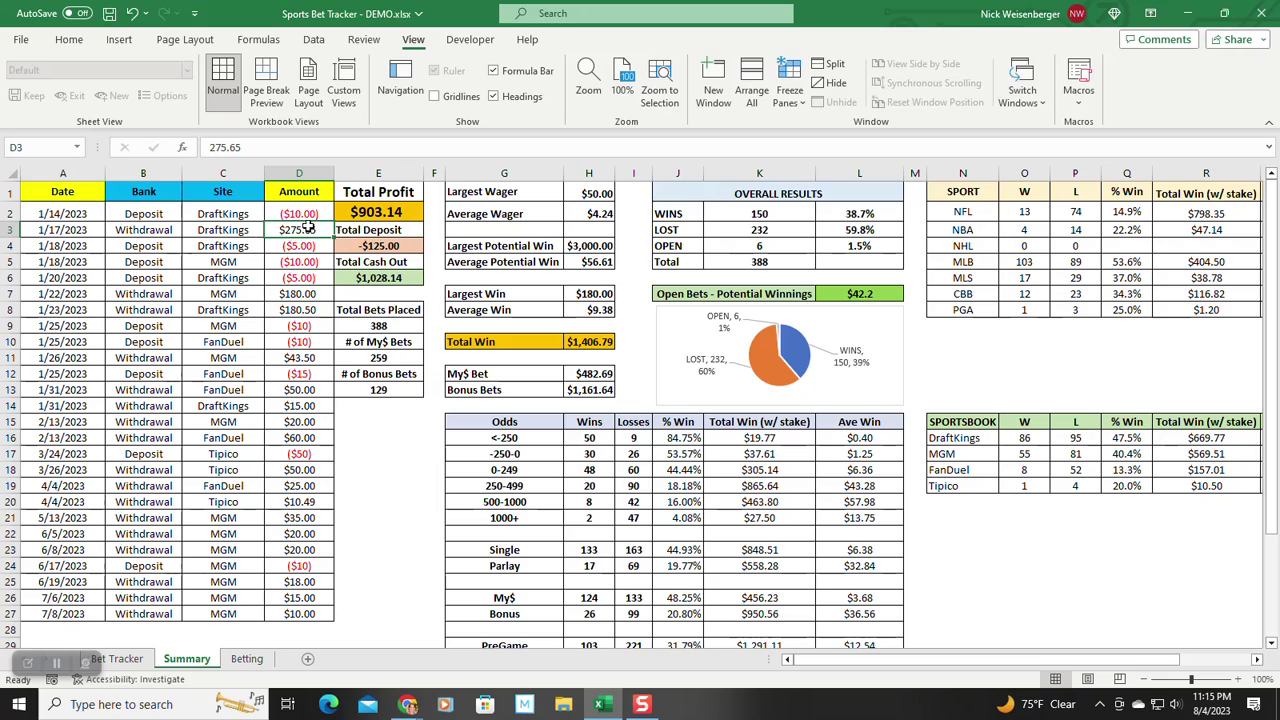
left_click(390, 452)
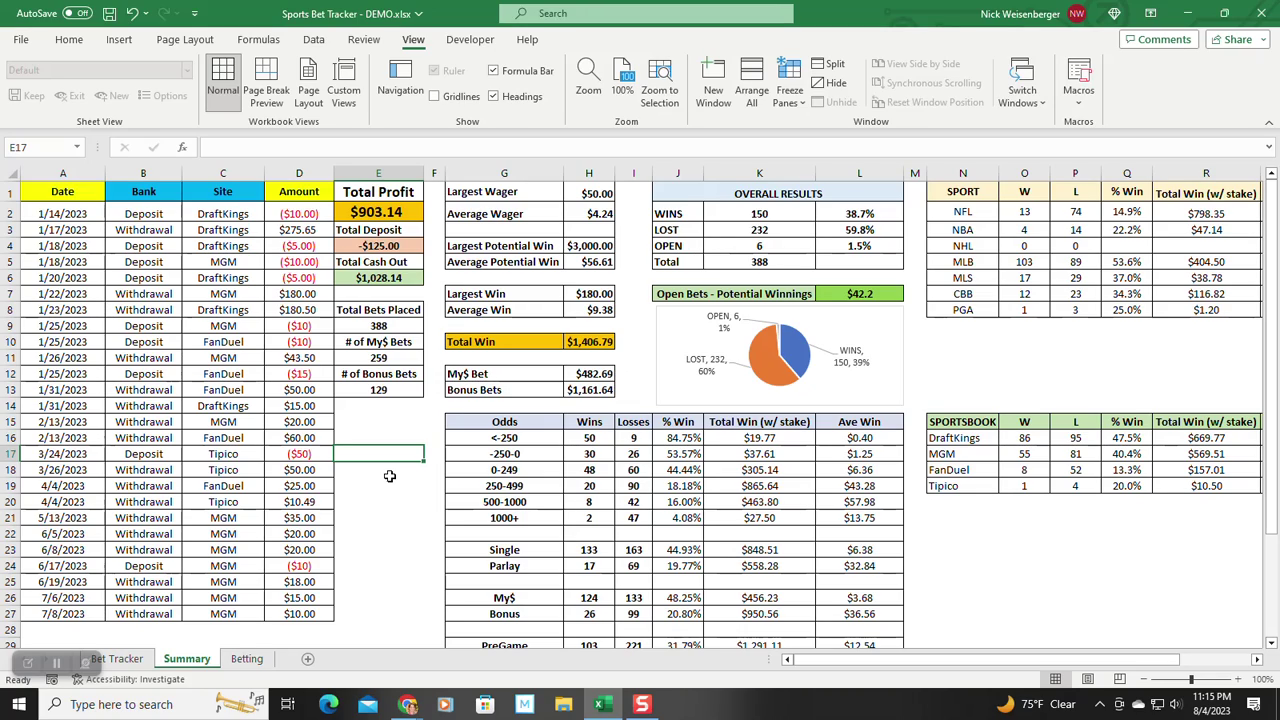
- Check the 1/17/2023 withdrawal amount and the columns referenced by the Total Deposit formula, leaving the formula as it is
left_click(273, 231)
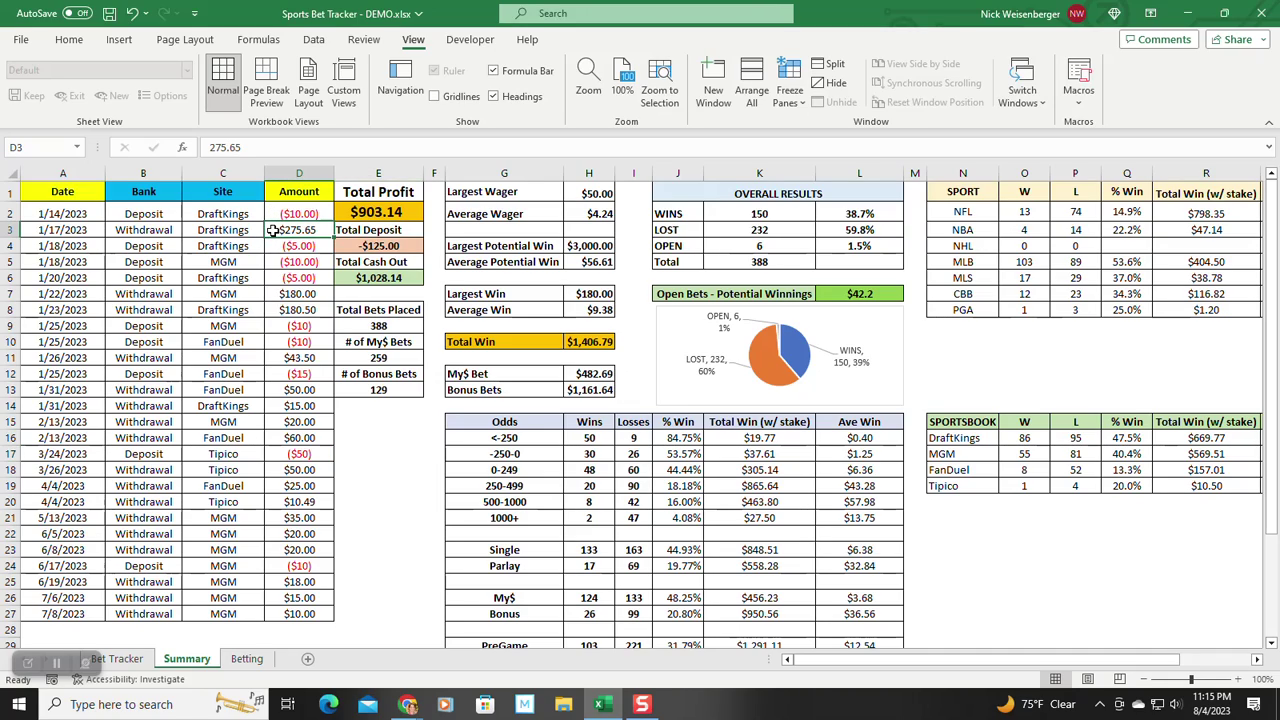
left_click(380, 451)
left_click(398, 248)
left_click(364, 146)
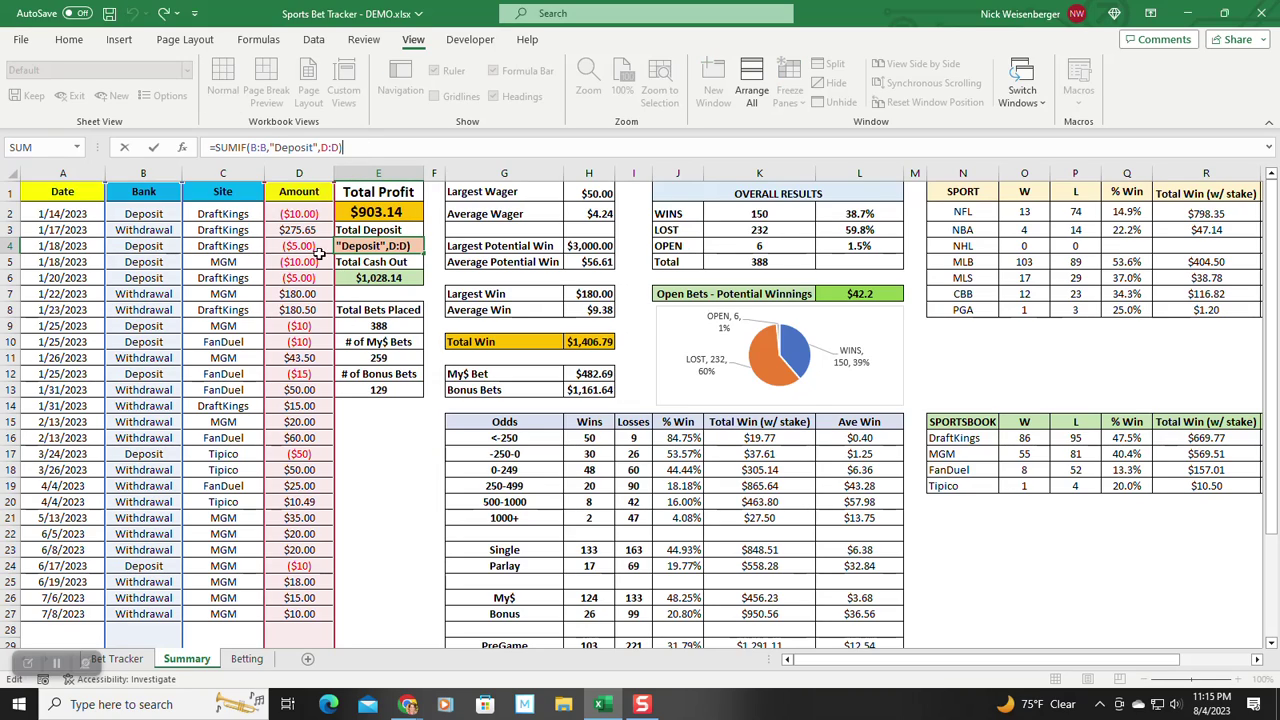
left_click(386, 470)
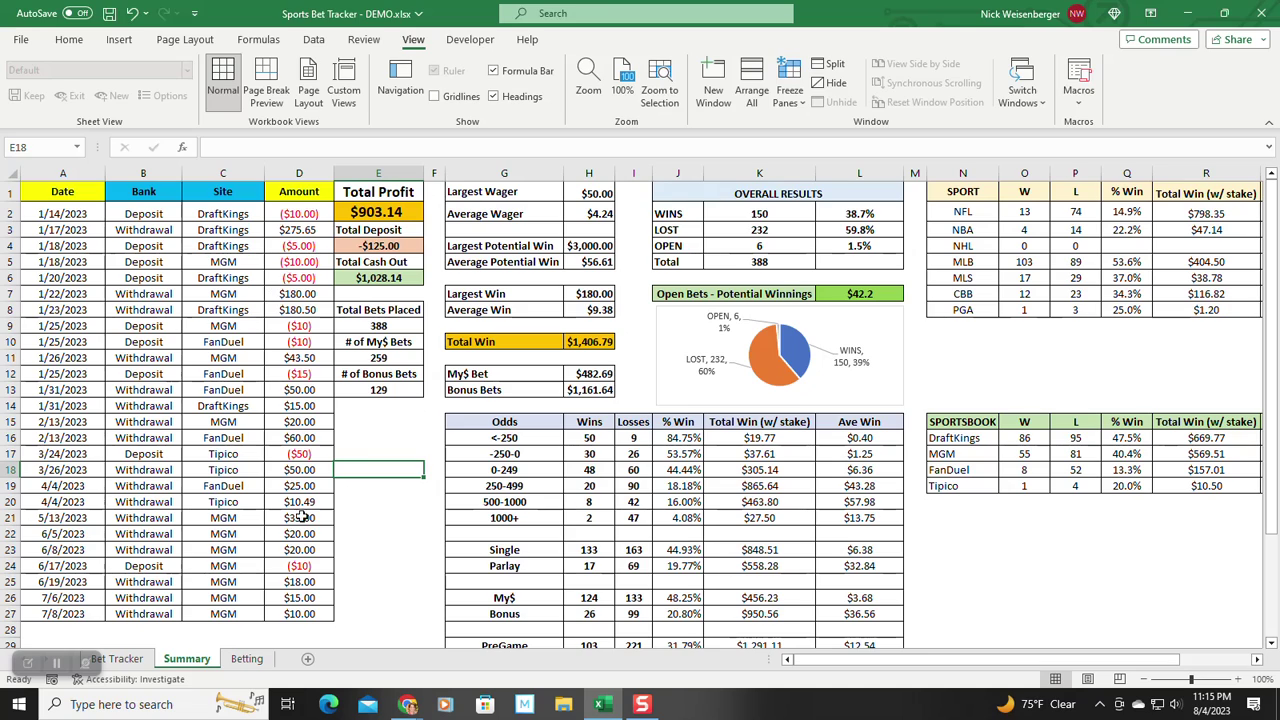
- Inspect the formulas behind Total Deposit, Total Cash Out and Total Profit on the Summary sheet
scroll(290, 450, "down", 1)
scroll(280, 430, "up", 1)
left_click(353, 245)
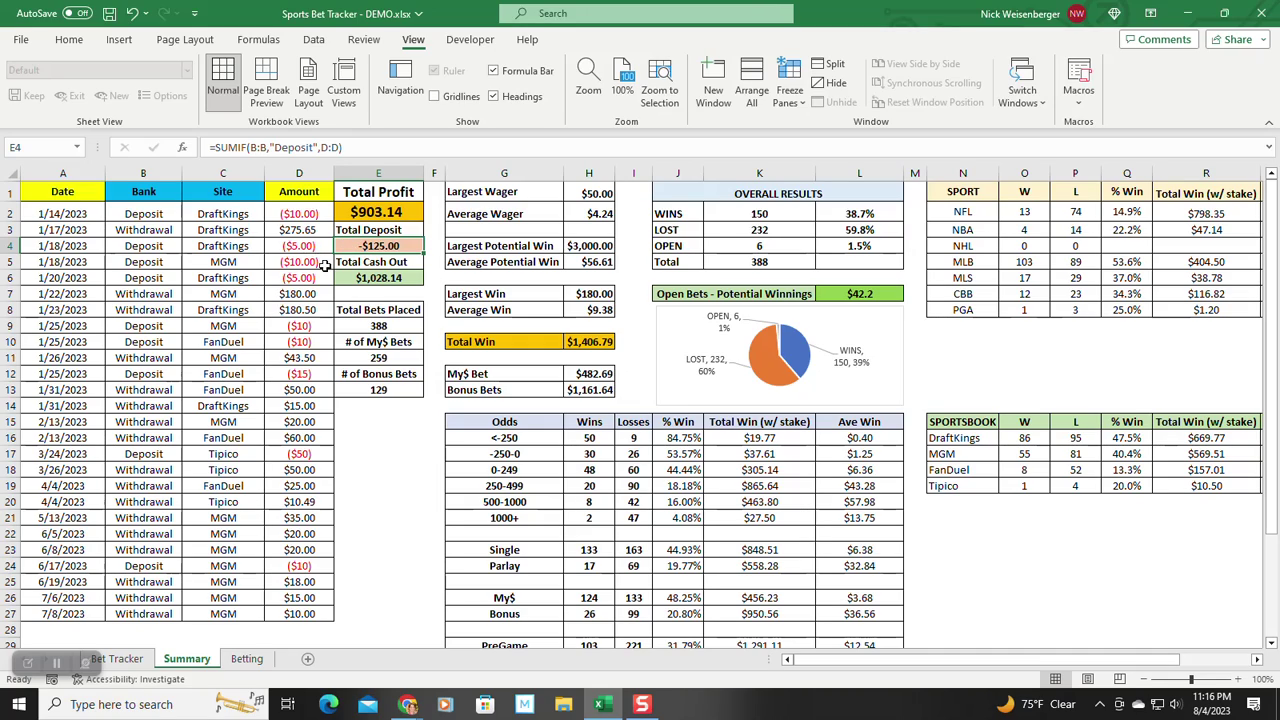
left_click(356, 278)
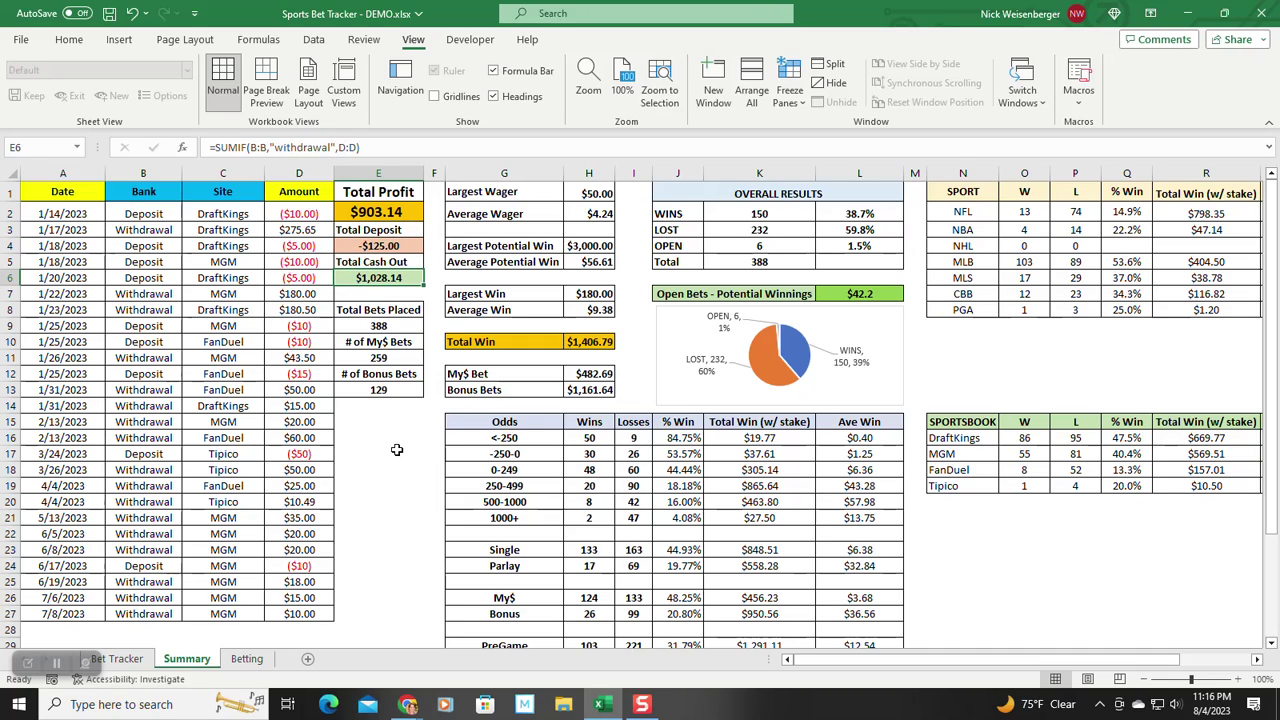
left_click(381, 212)
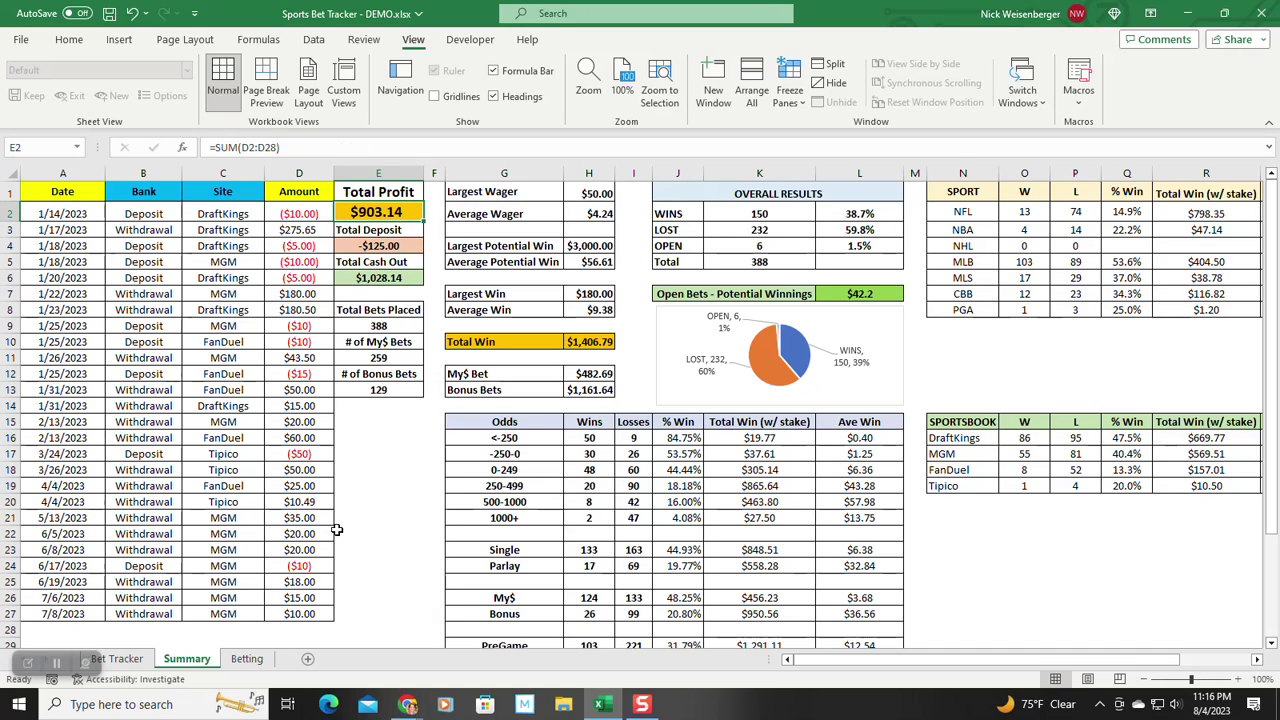
- Inspect the counting formulas for Total Bets Placed, # of My$ Bets and # of Bonus Bets
left_click(398, 325)
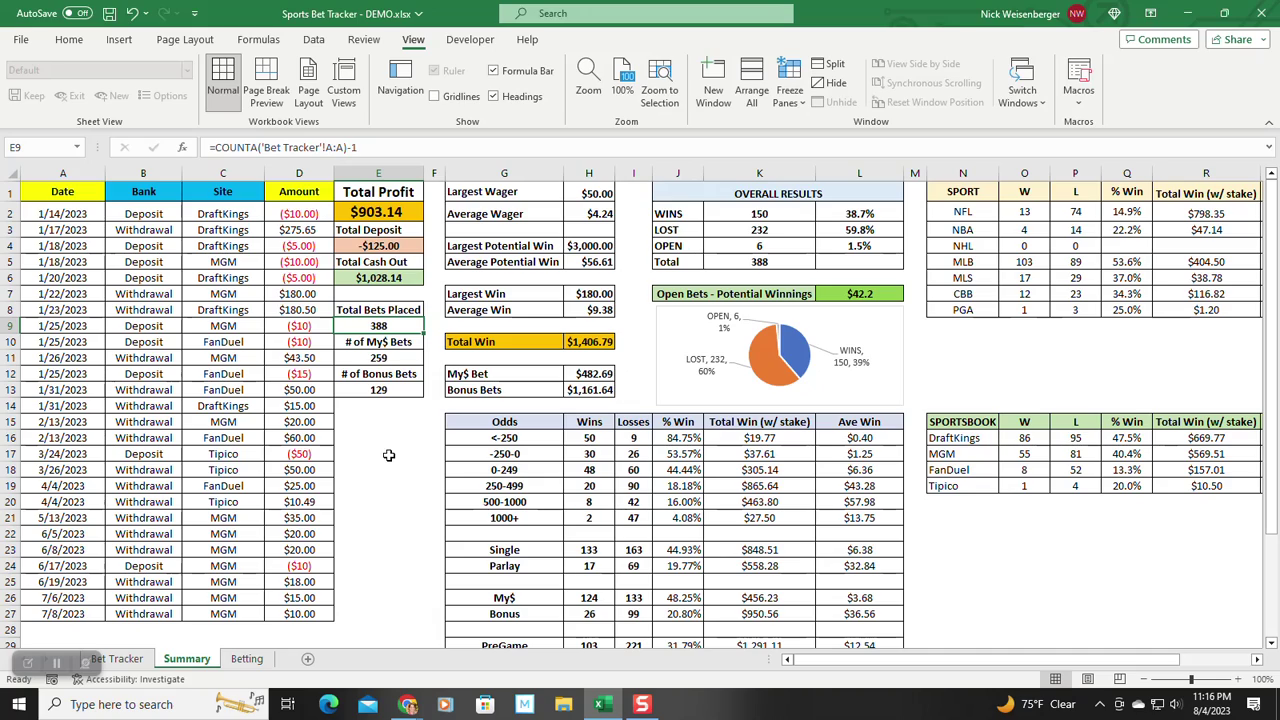
left_click(402, 358)
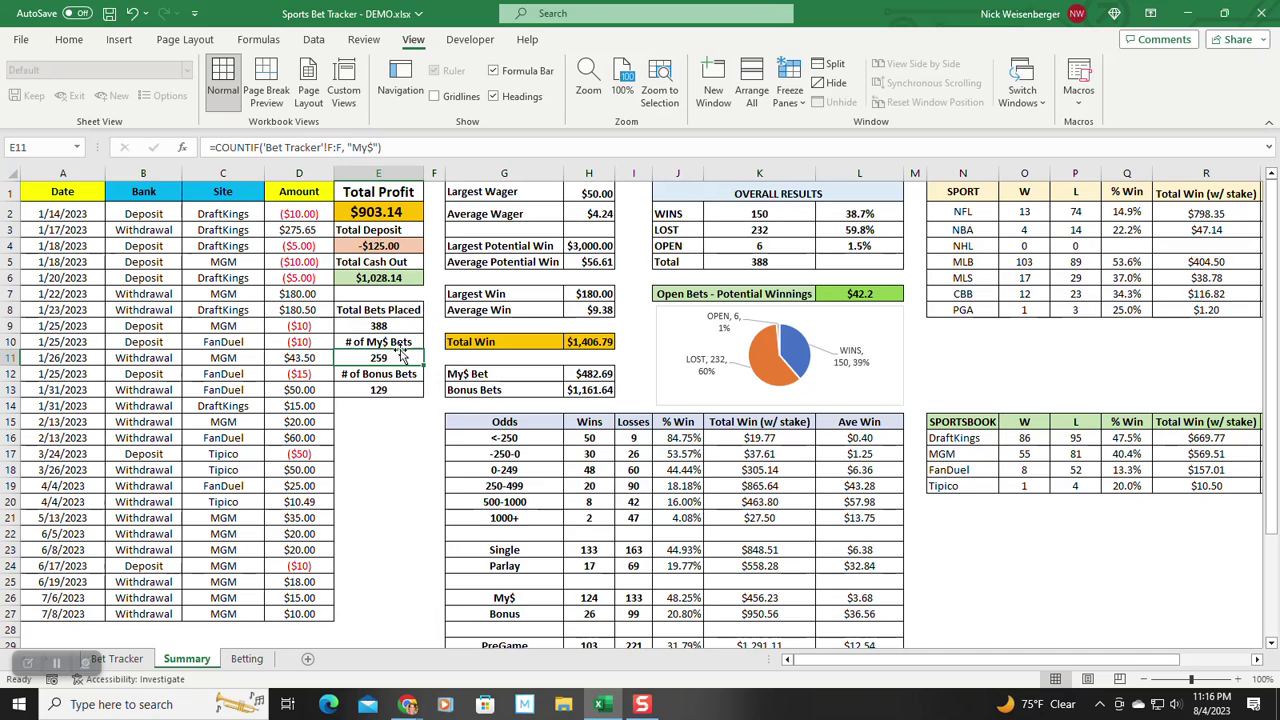
left_click(370, 394)
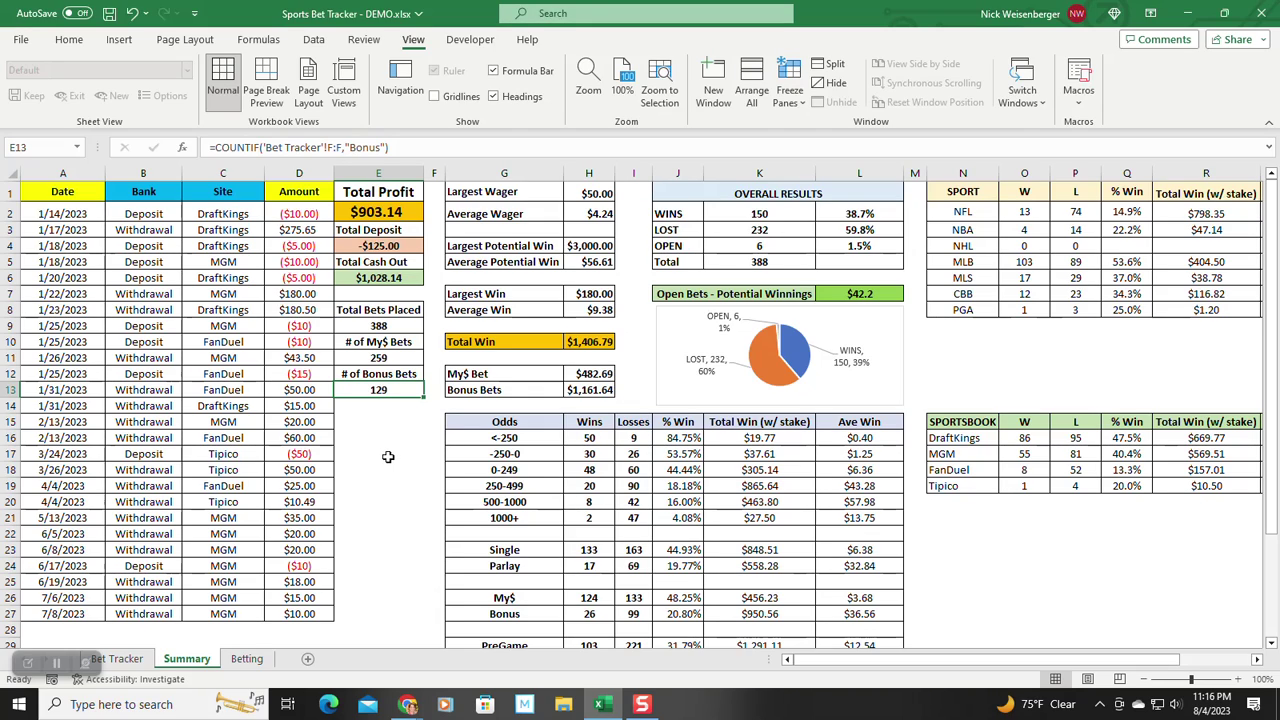
- Inspect the formulas for the largest and average wager and the largest and average potential win
scroll(388, 456, "down", 1)
scroll(389, 456, "up", 1)
left_click(590, 193)
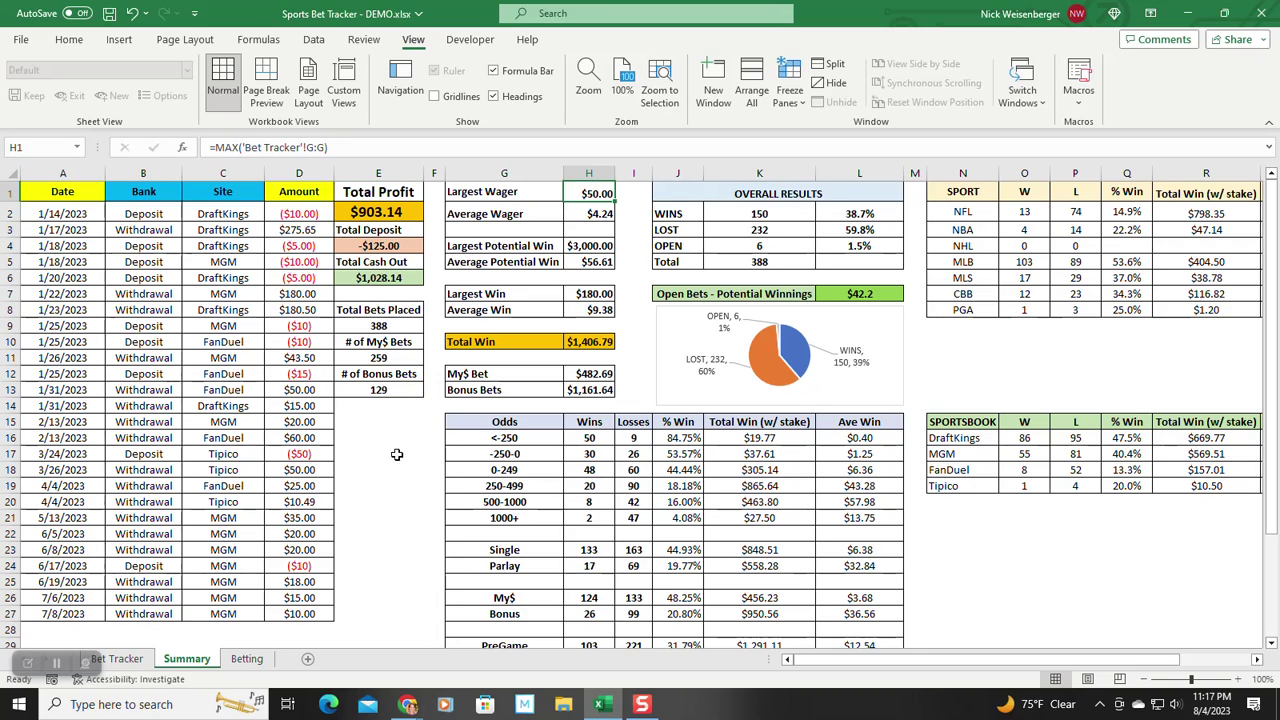
left_click(586, 213)
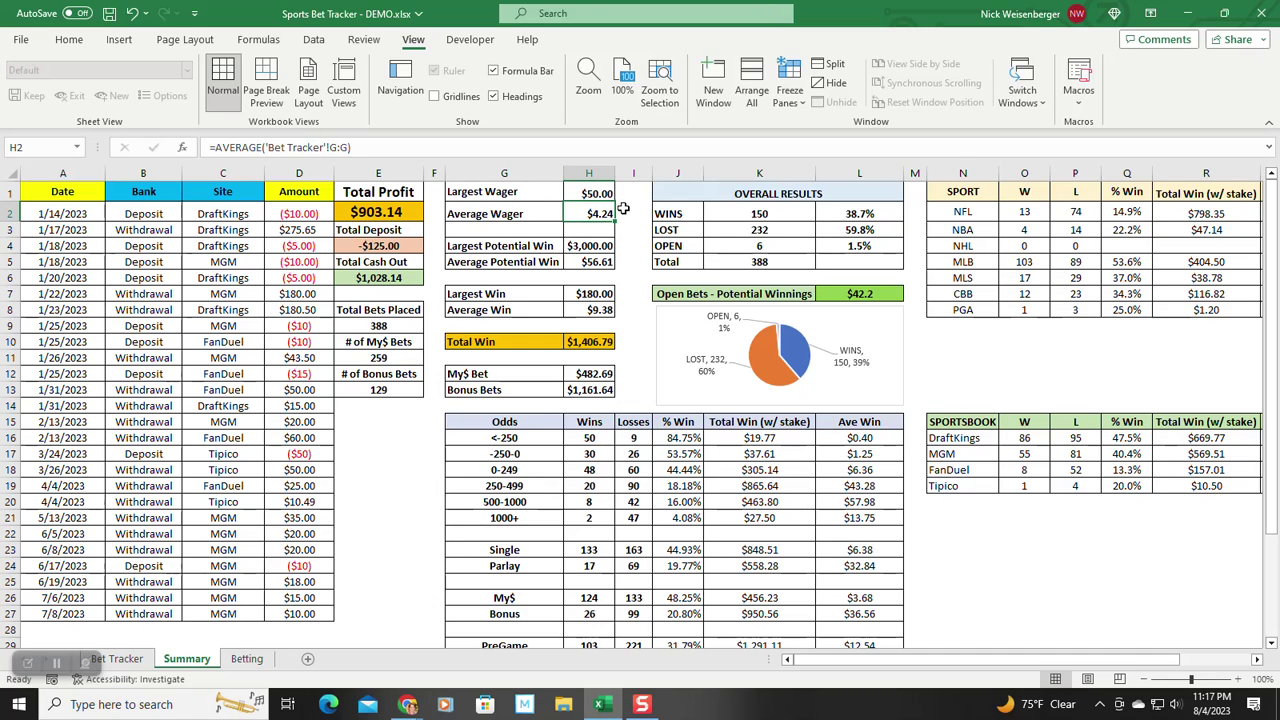
left_click(590, 246)
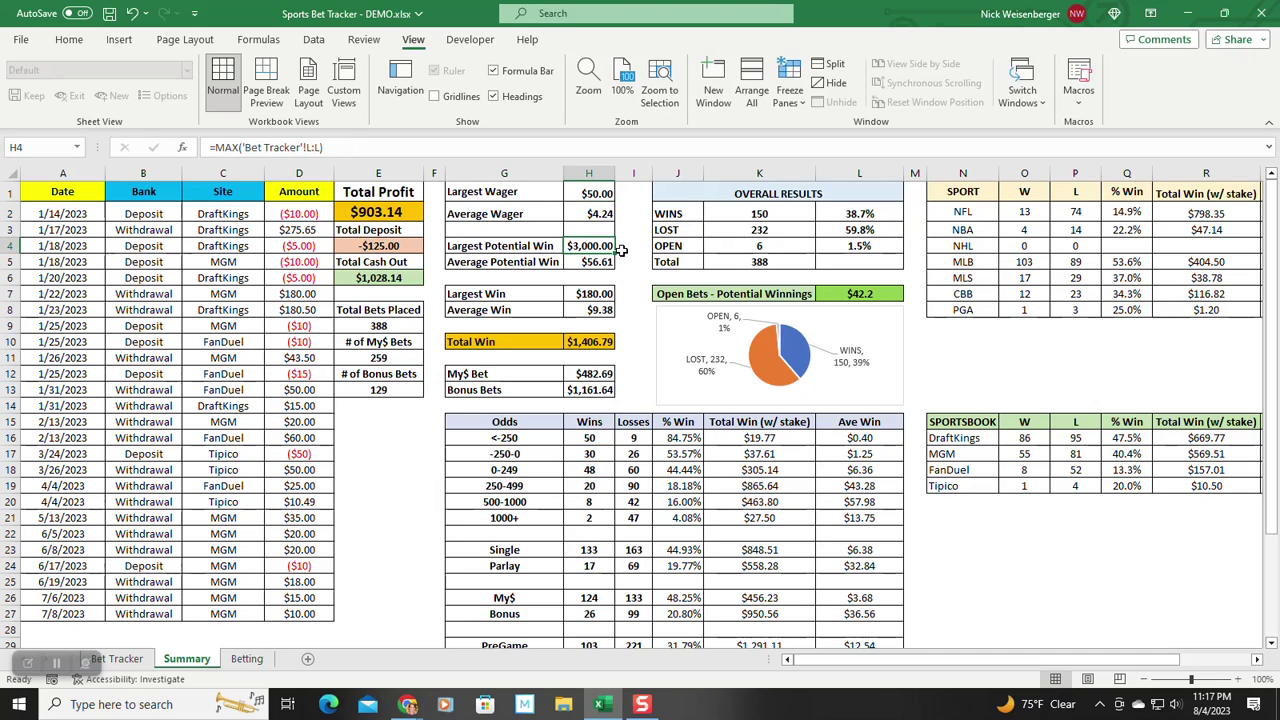
left_click(580, 262)
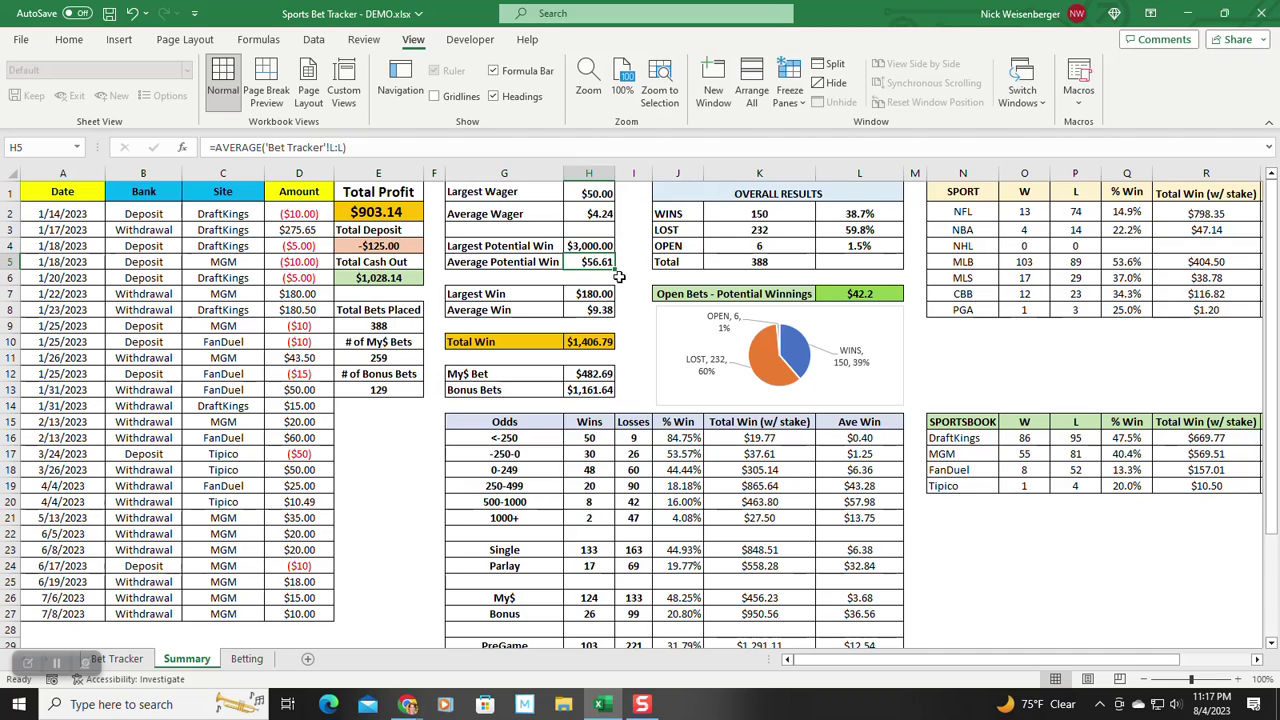
- Inspect the formulas for Largest Win, Average Win and Total Win
left_click(584, 293)
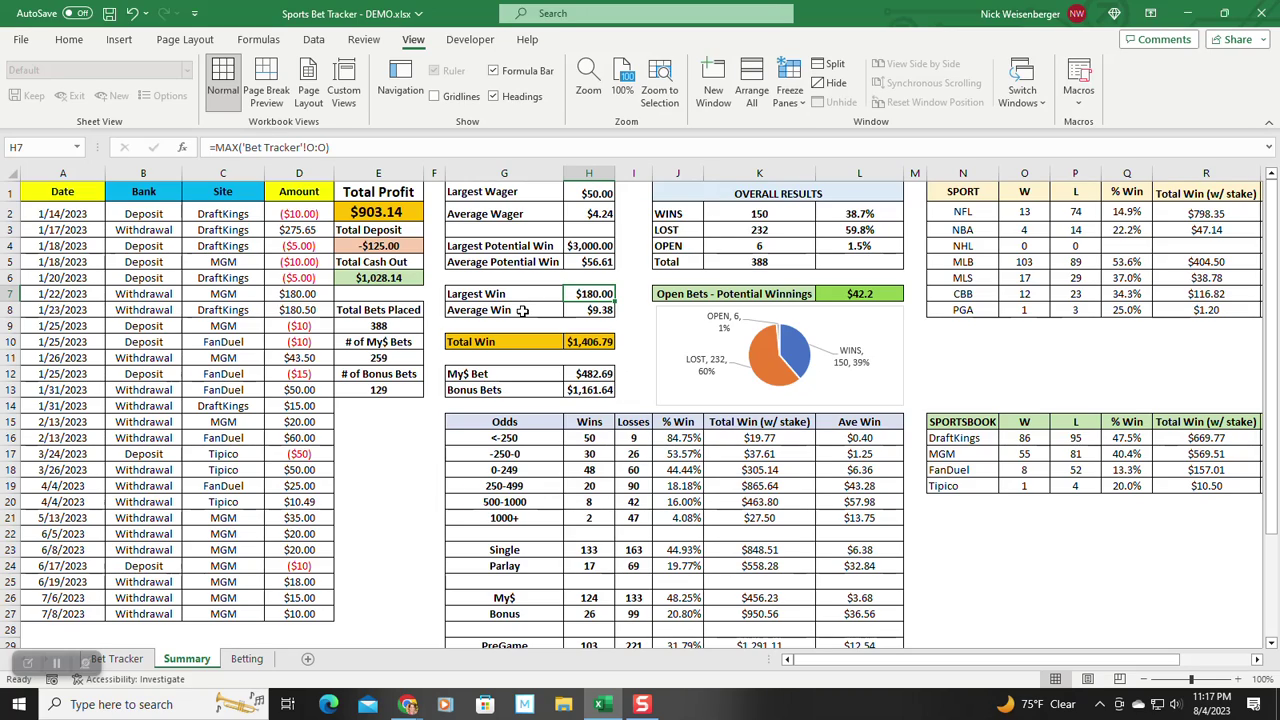
left_click(580, 310)
left_click(595, 340)
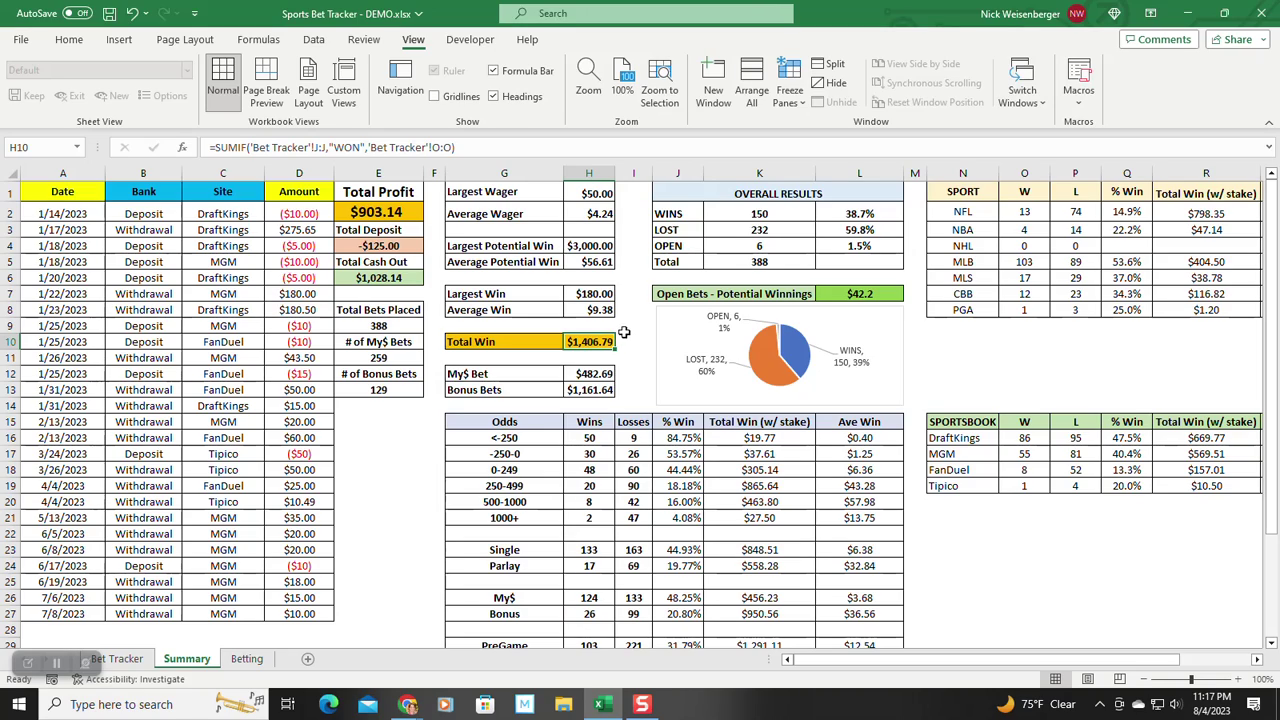
- Examine the My$ Bet and Bonus Bets wager totals and compare them with Total Win
left_click(495, 373)
left_click(590, 373)
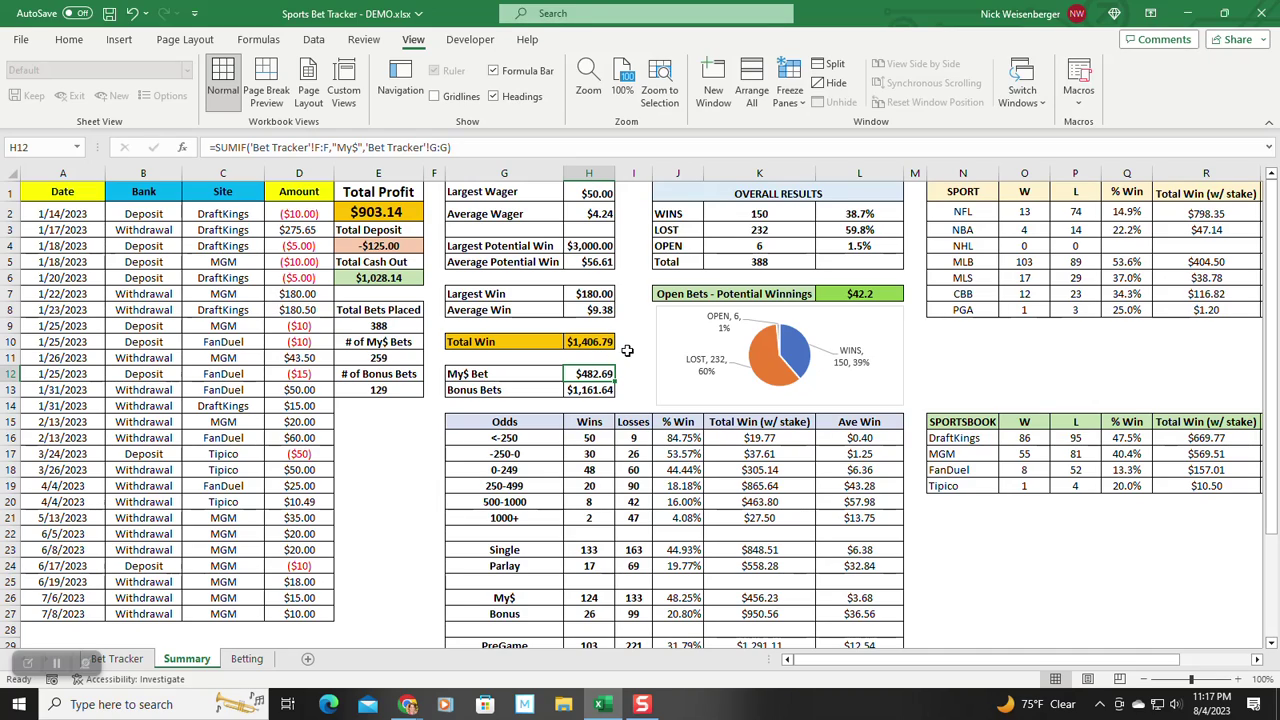
left_click(590, 392)
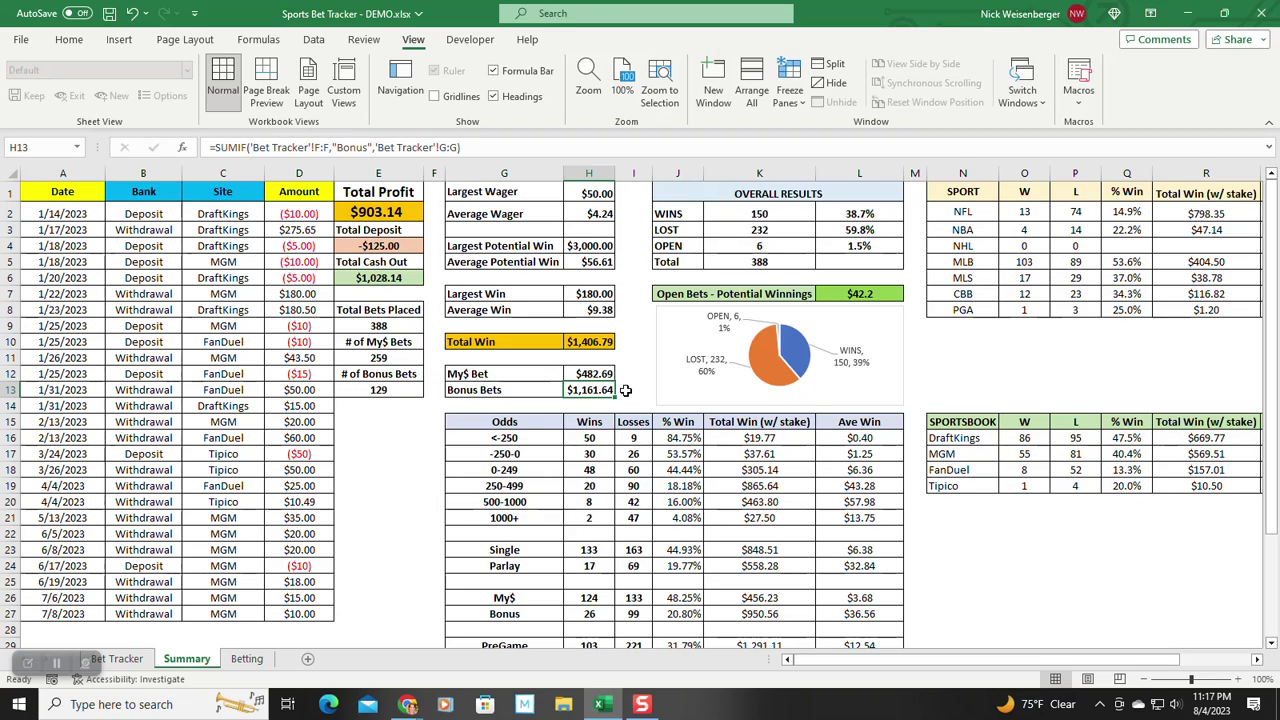
left_click(596, 341)
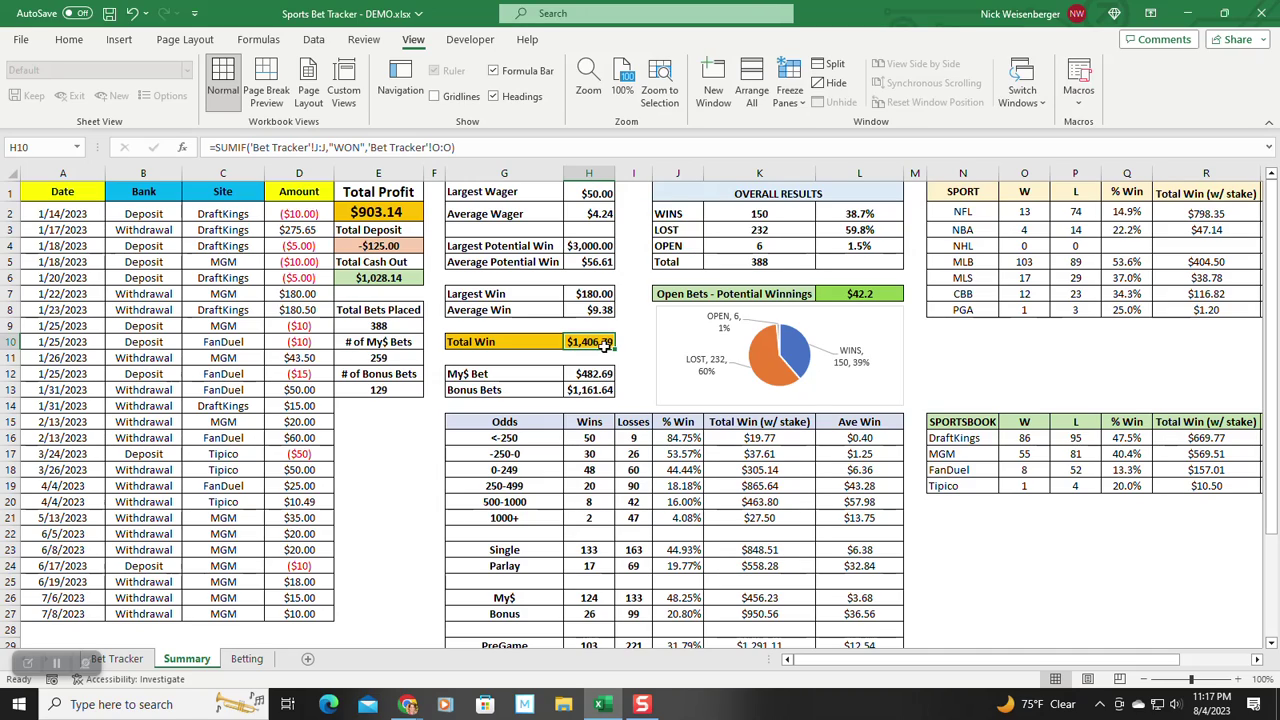
left_click(596, 390)
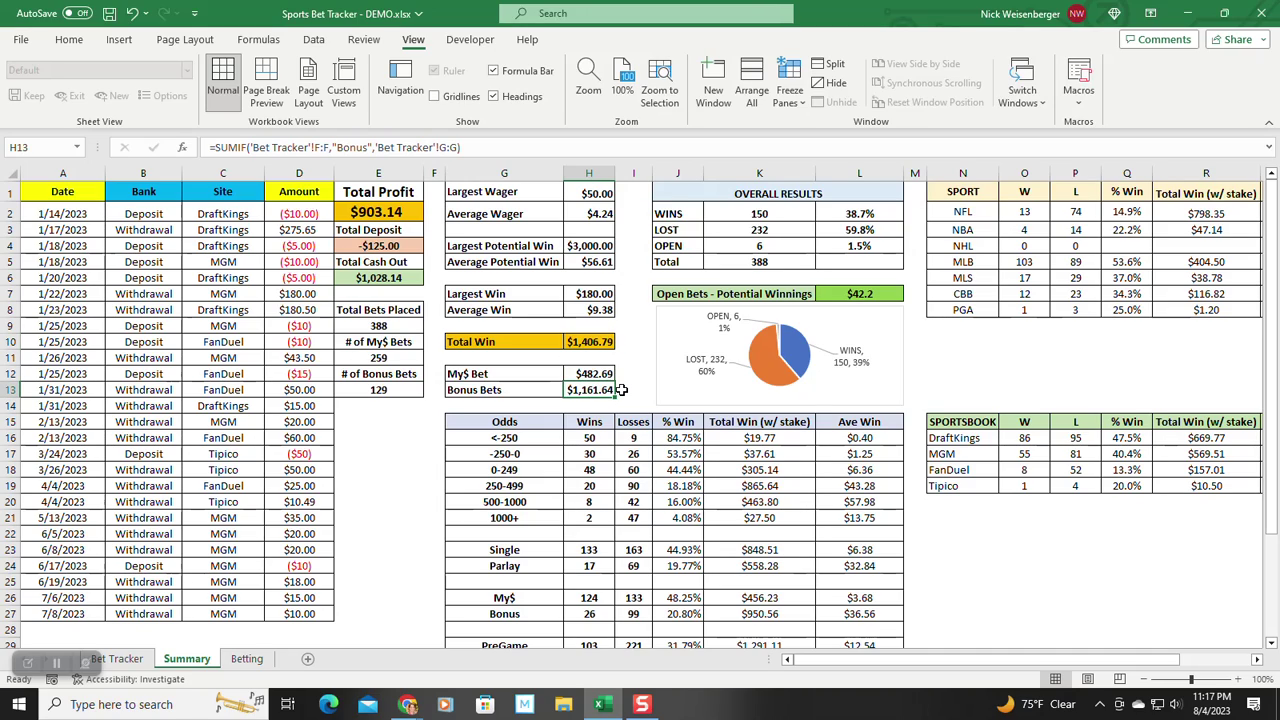
left_click(623, 369)
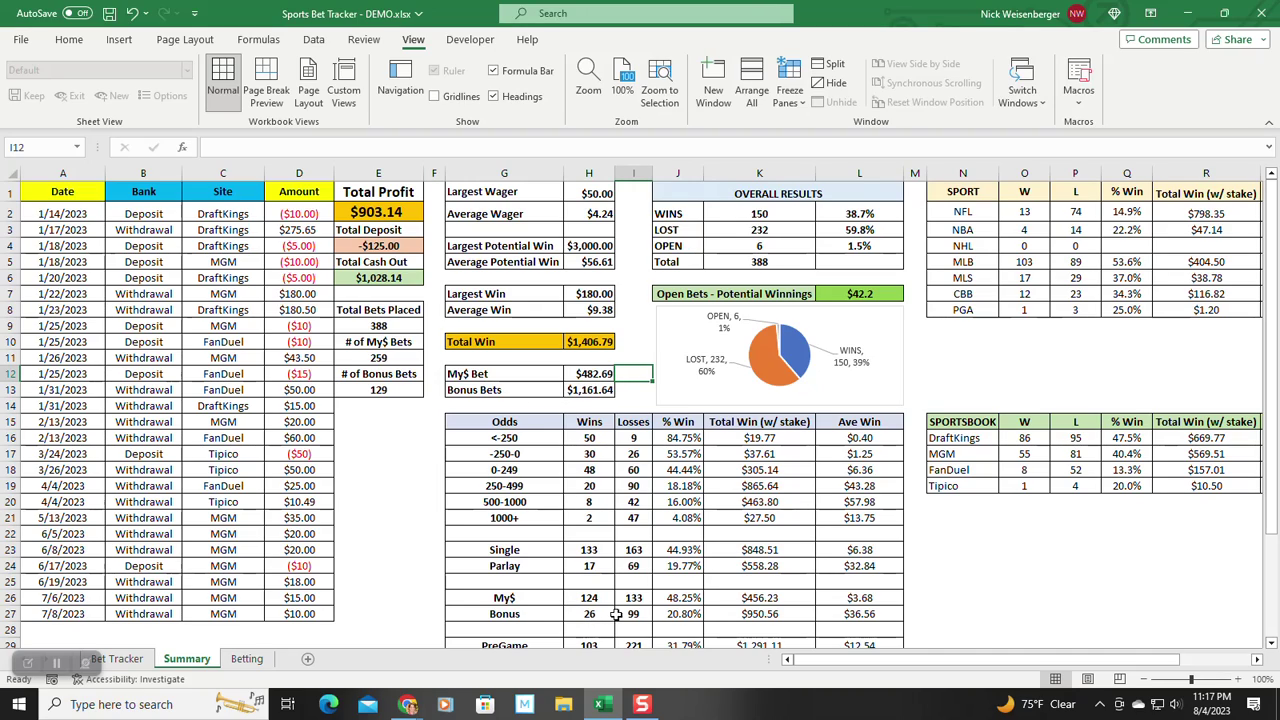
- Inspect the My$ row's wins, losses and win percentage formulas and compare them with the Bonus row's win percentage
left_click(515, 597)
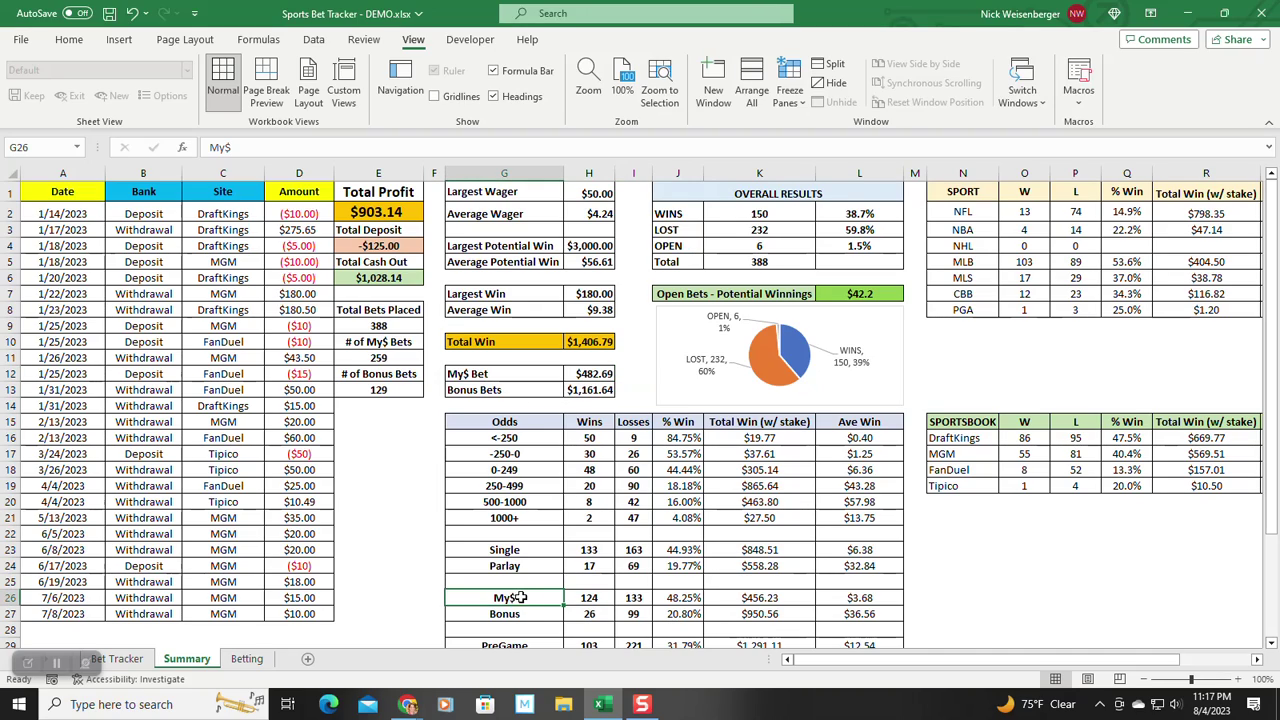
left_click(604, 597)
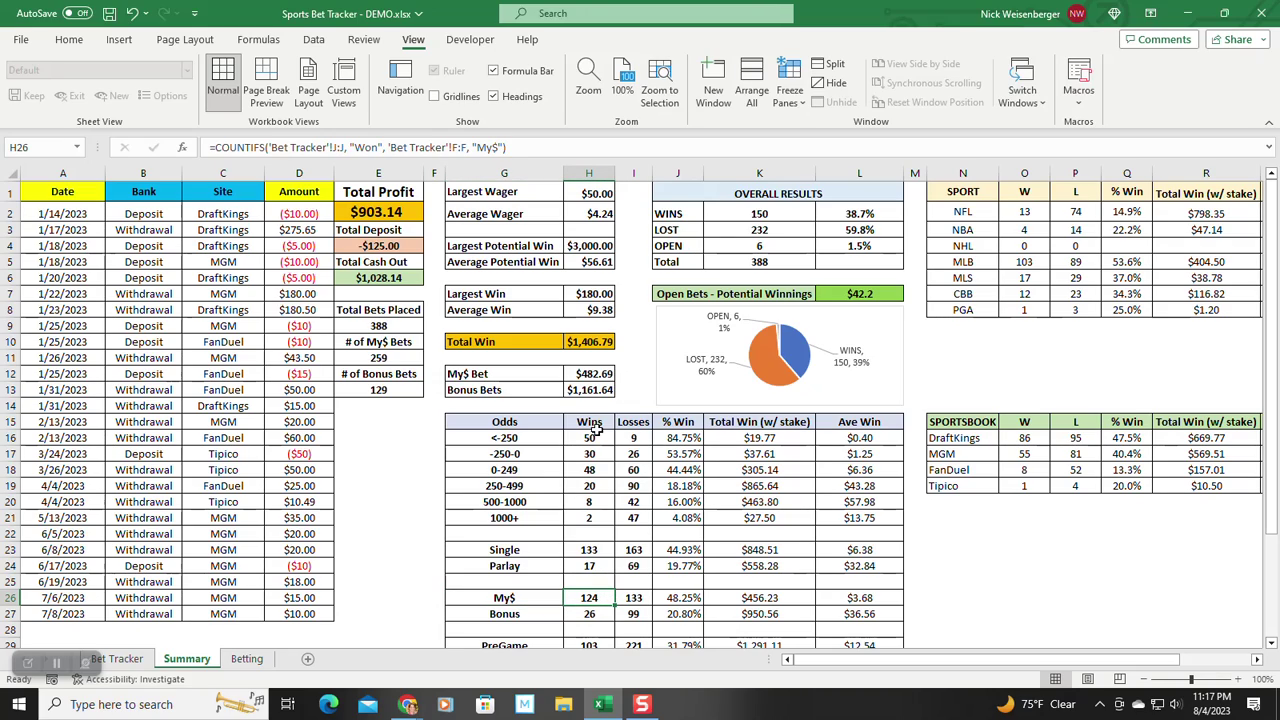
left_click(634, 597)
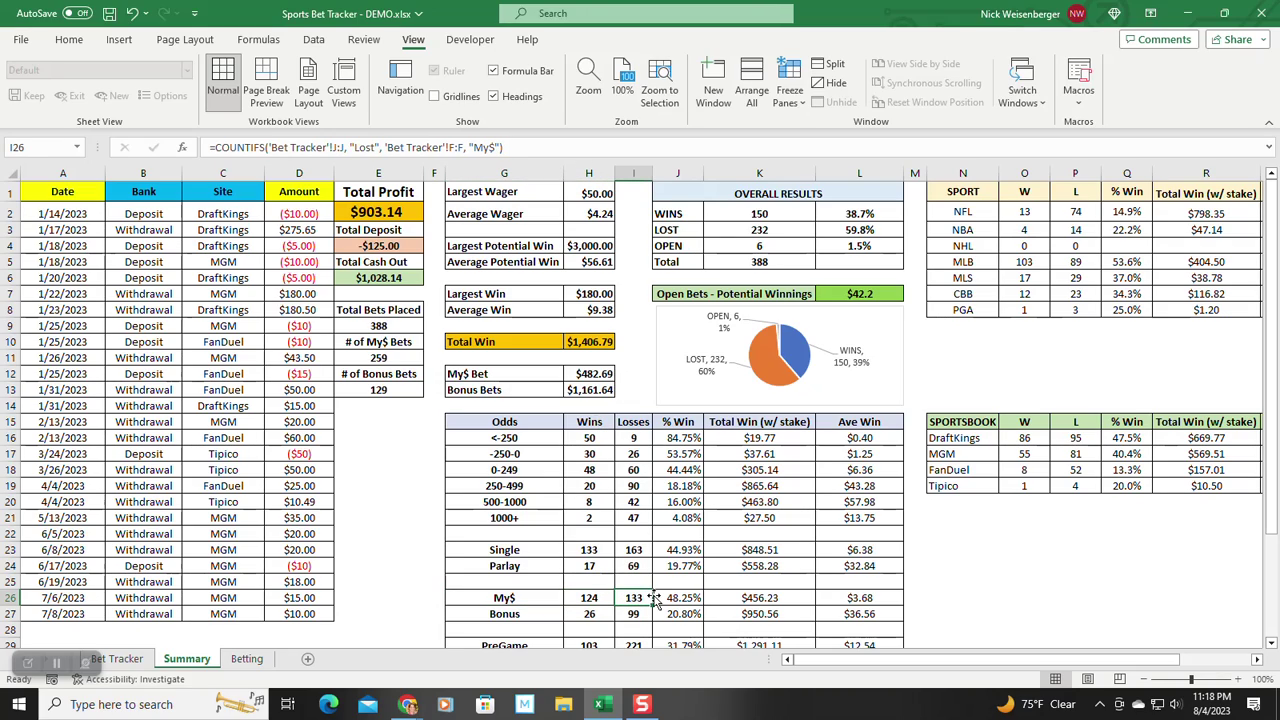
left_click(654, 597)
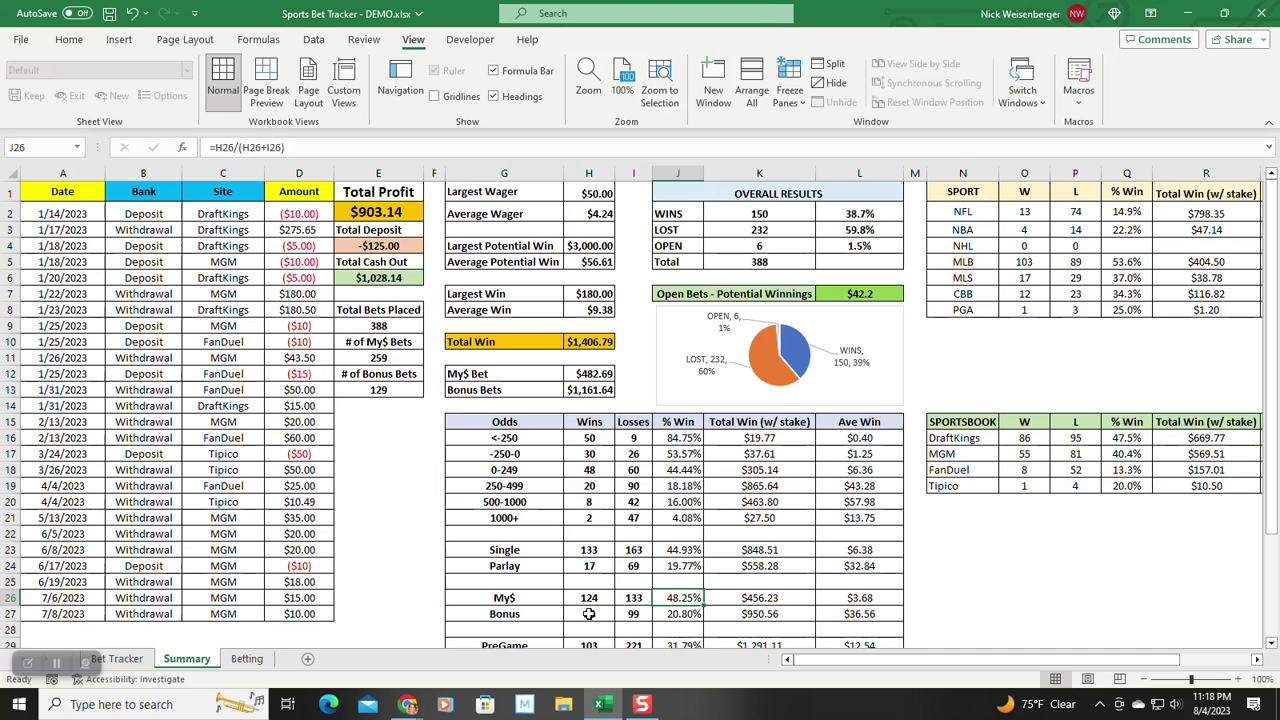
left_click(674, 613)
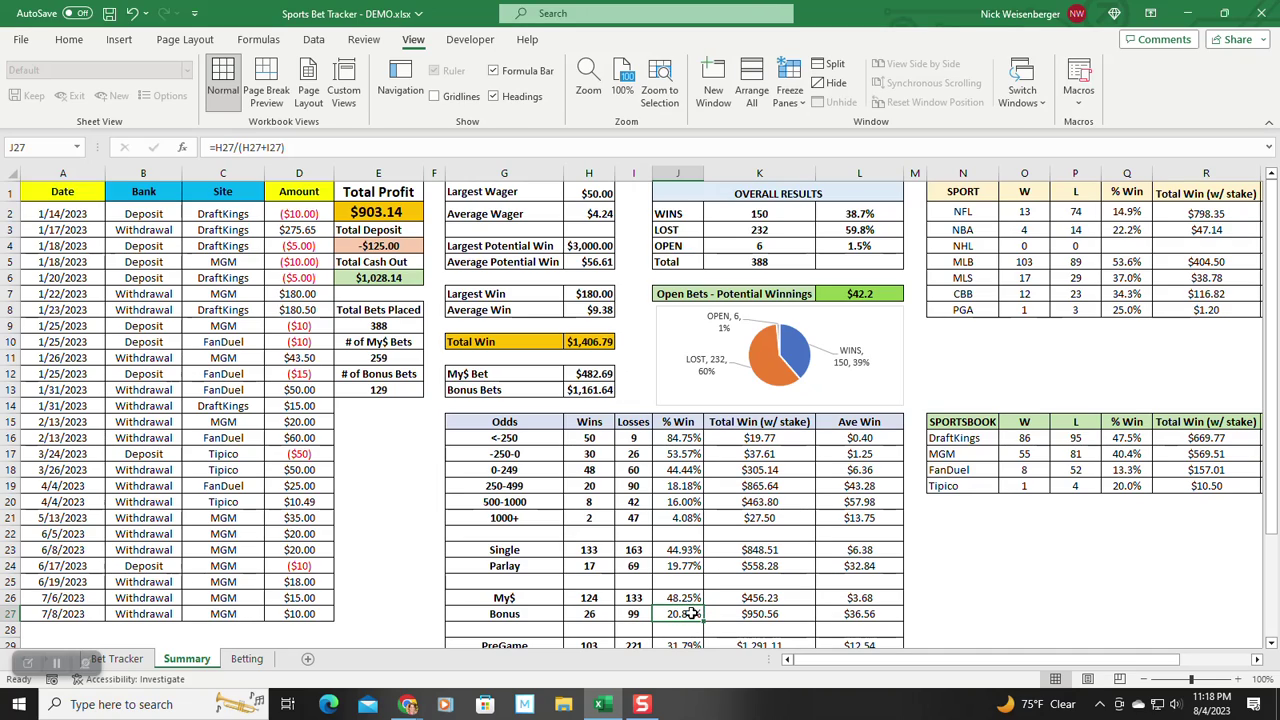
- View the risk-versus-reward odds diagram on the Betting sheet and return to the odds breakdown on the Summary sheet
left_click(249, 659)
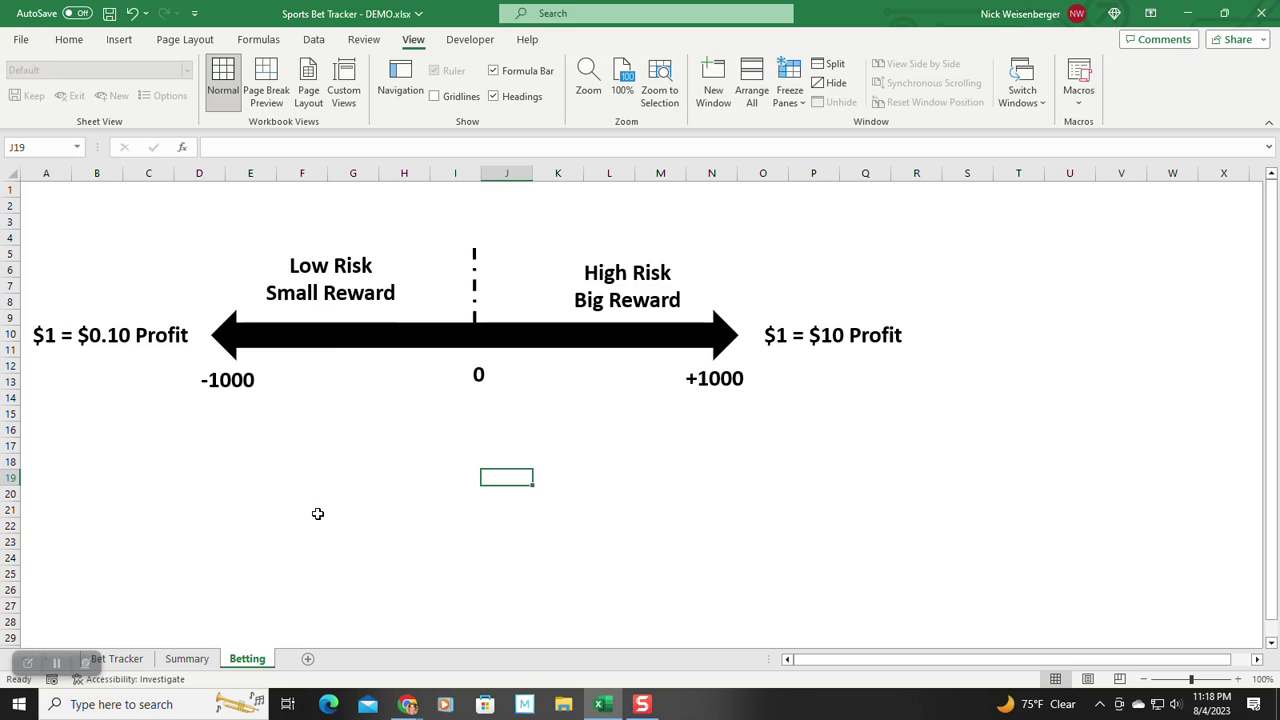
left_click(186, 658)
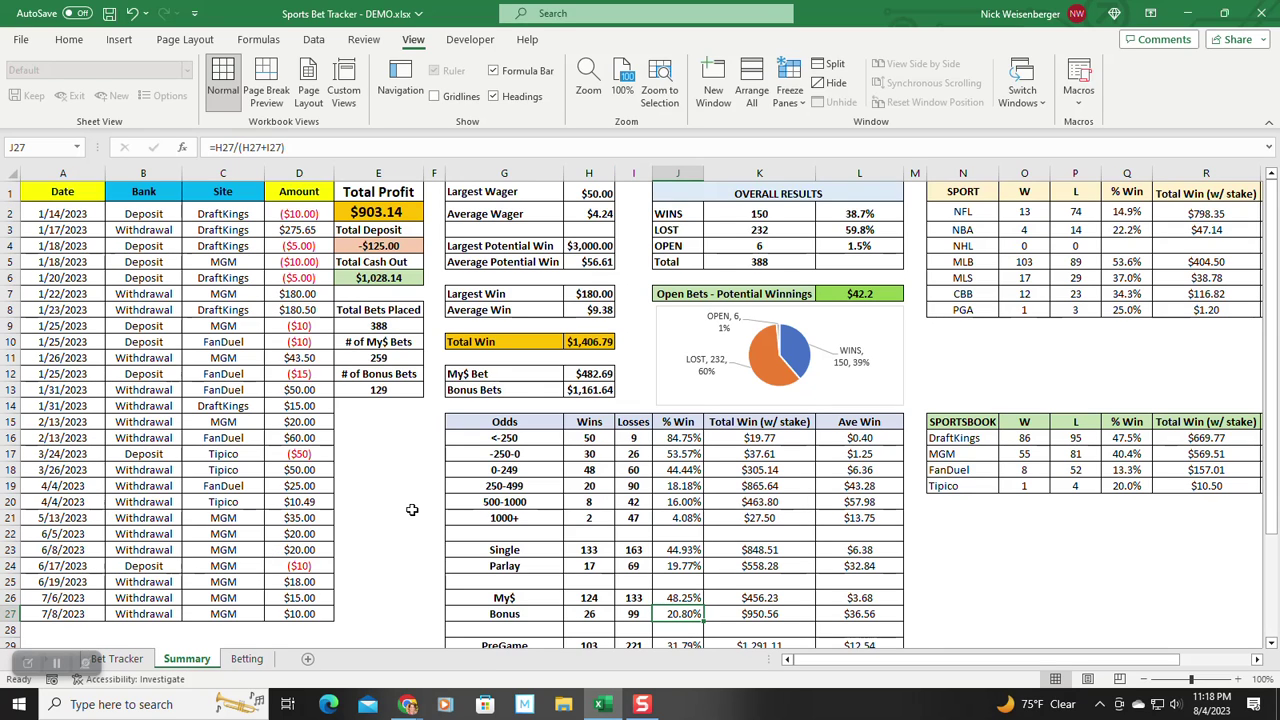
scroll(425, 475, "down", 2)
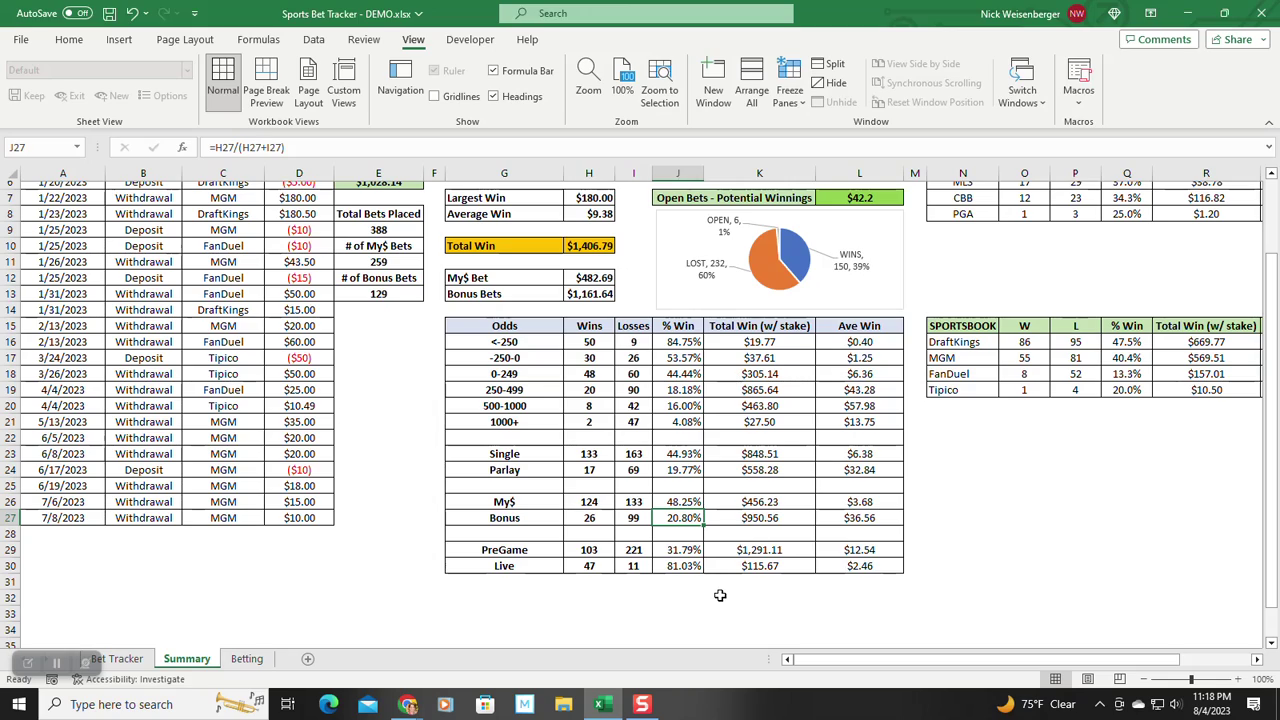
- Inspect the losses and average win formulas for the <-250 odds range
left_click(540, 344)
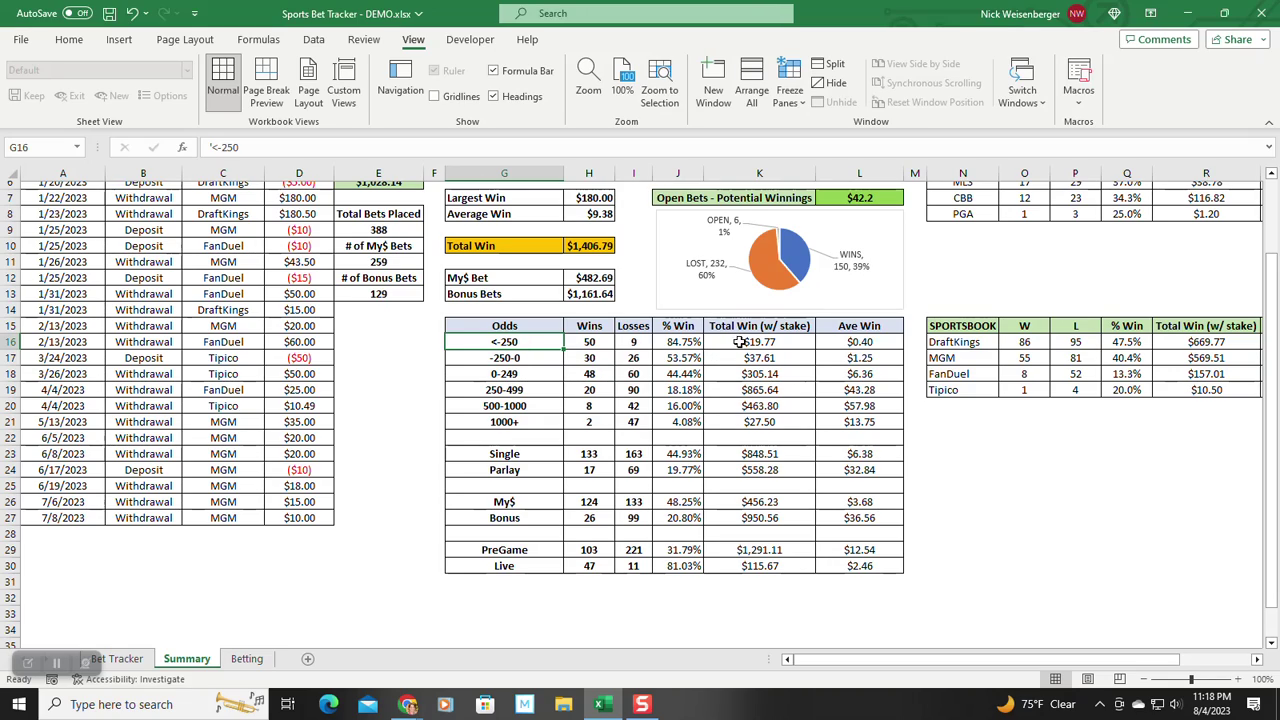
left_click(879, 341)
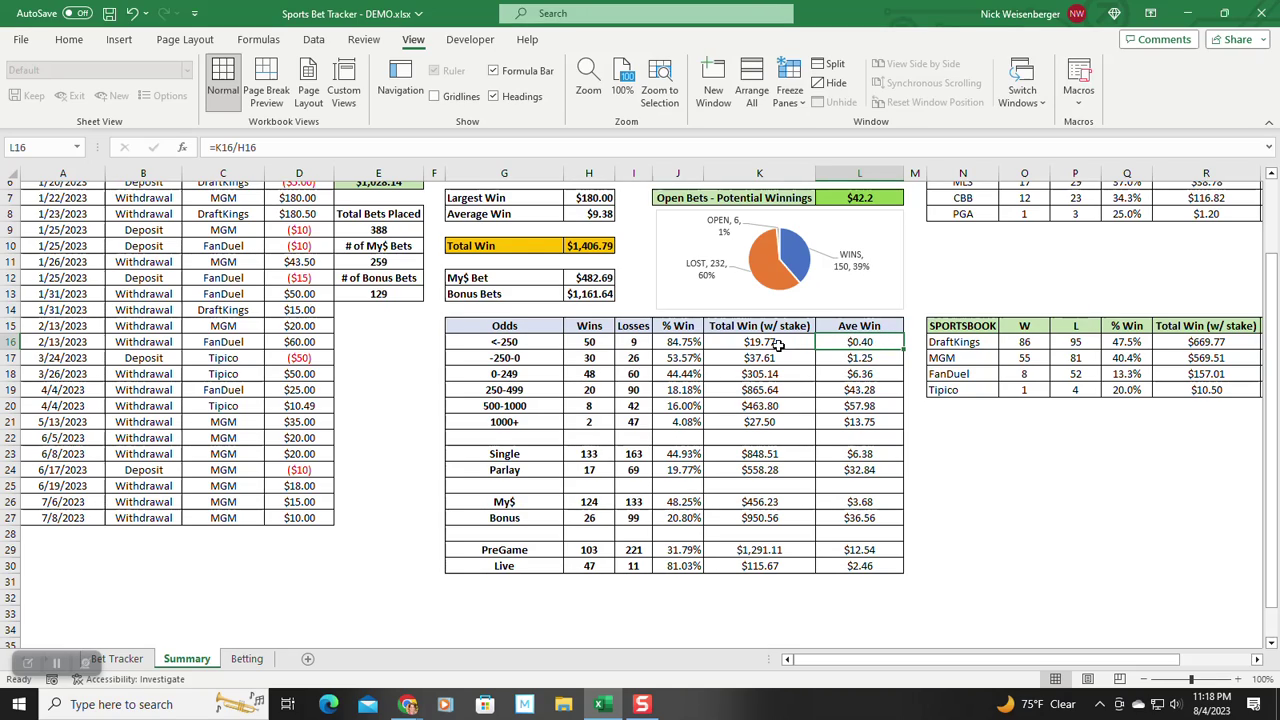
left_click(637, 342)
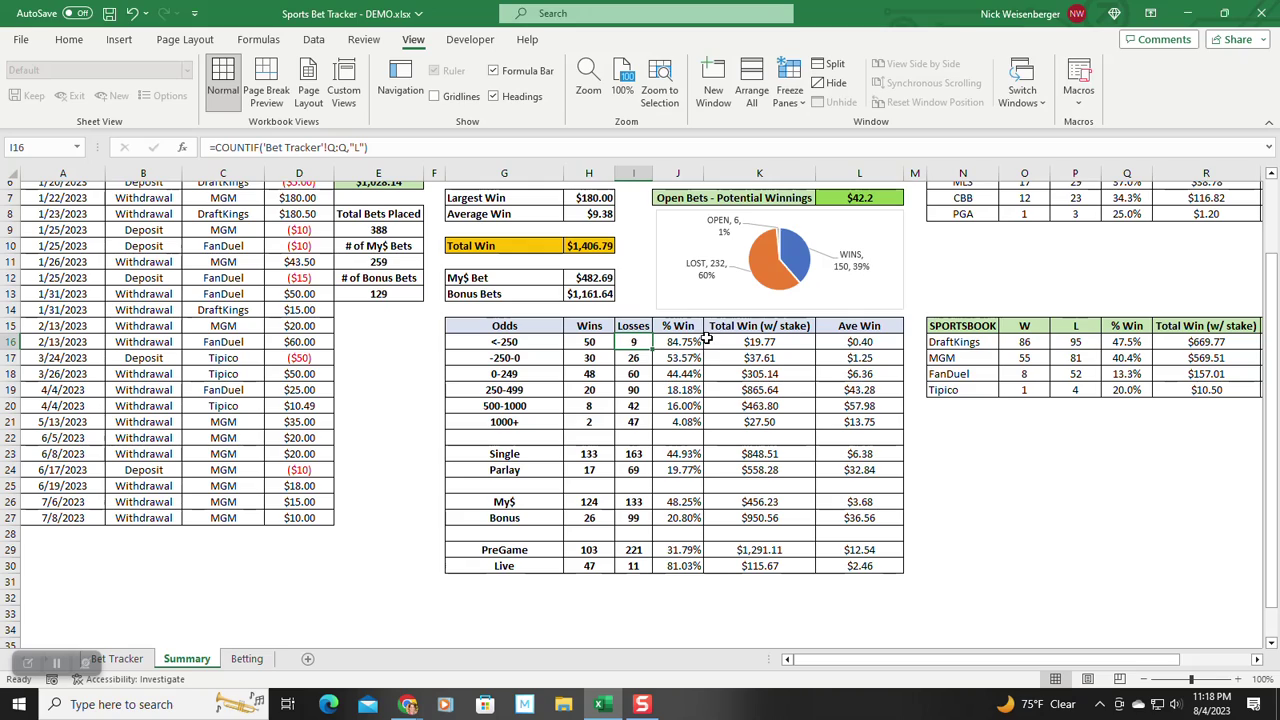
left_click(880, 342)
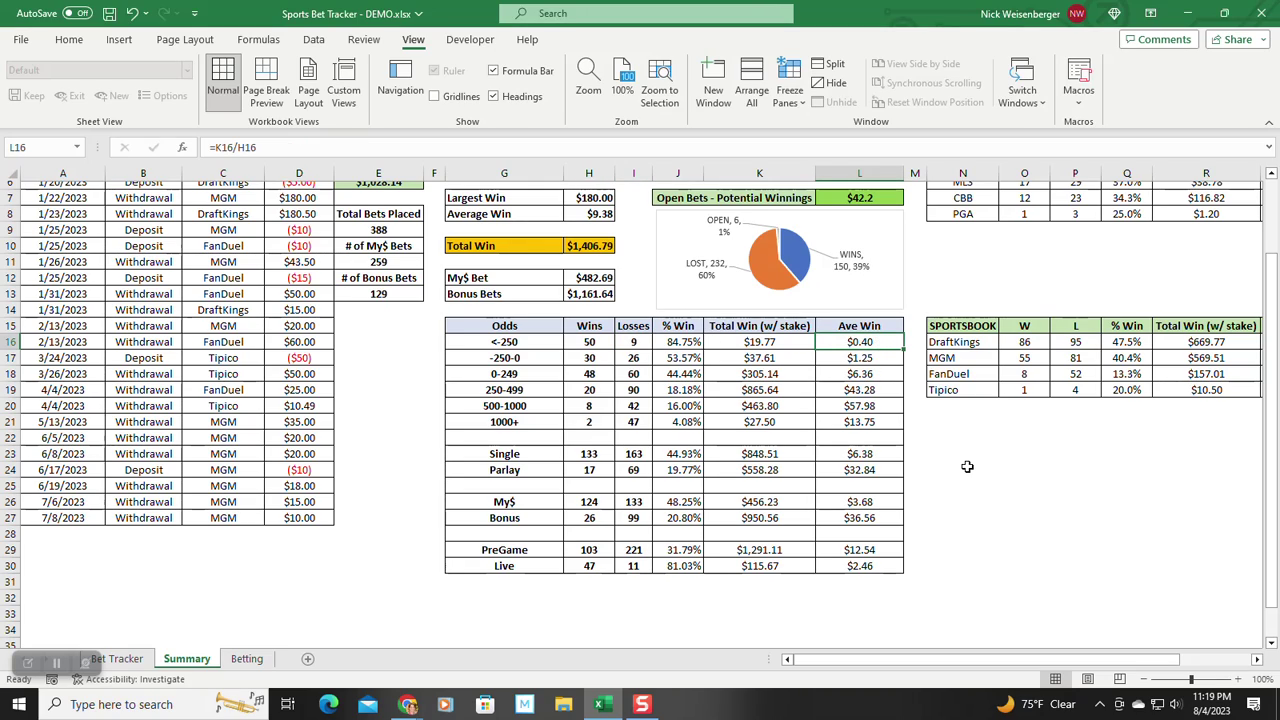
- Inspect the average win for the 500-1000 odds range and compare the average wins of parlay and single bets
left_click(530, 408)
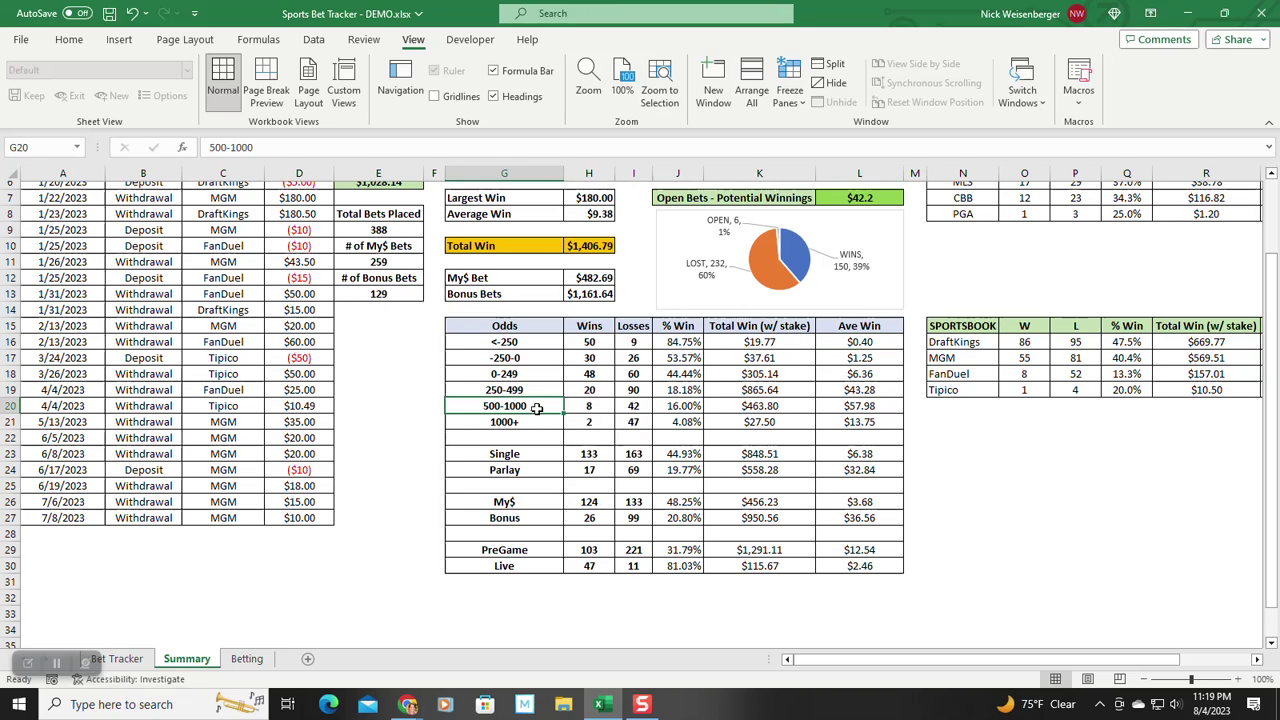
left_click(845, 406)
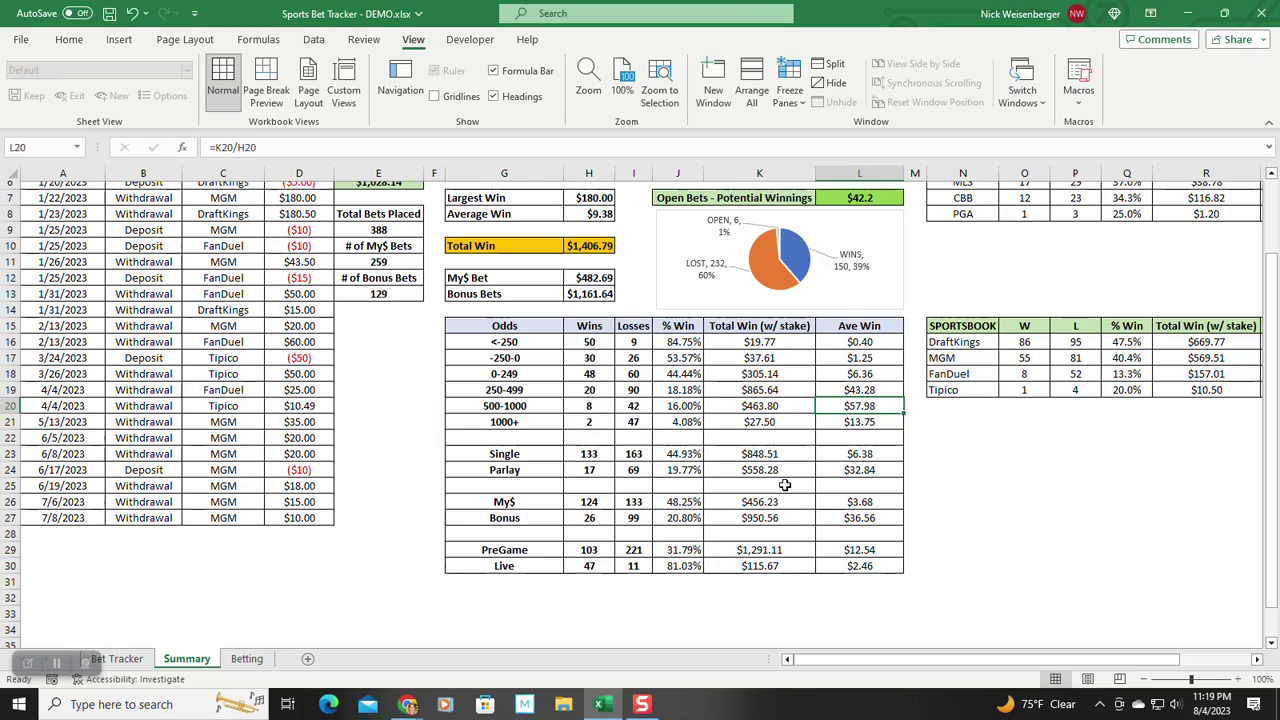
left_click(888, 472)
left_click(888, 457)
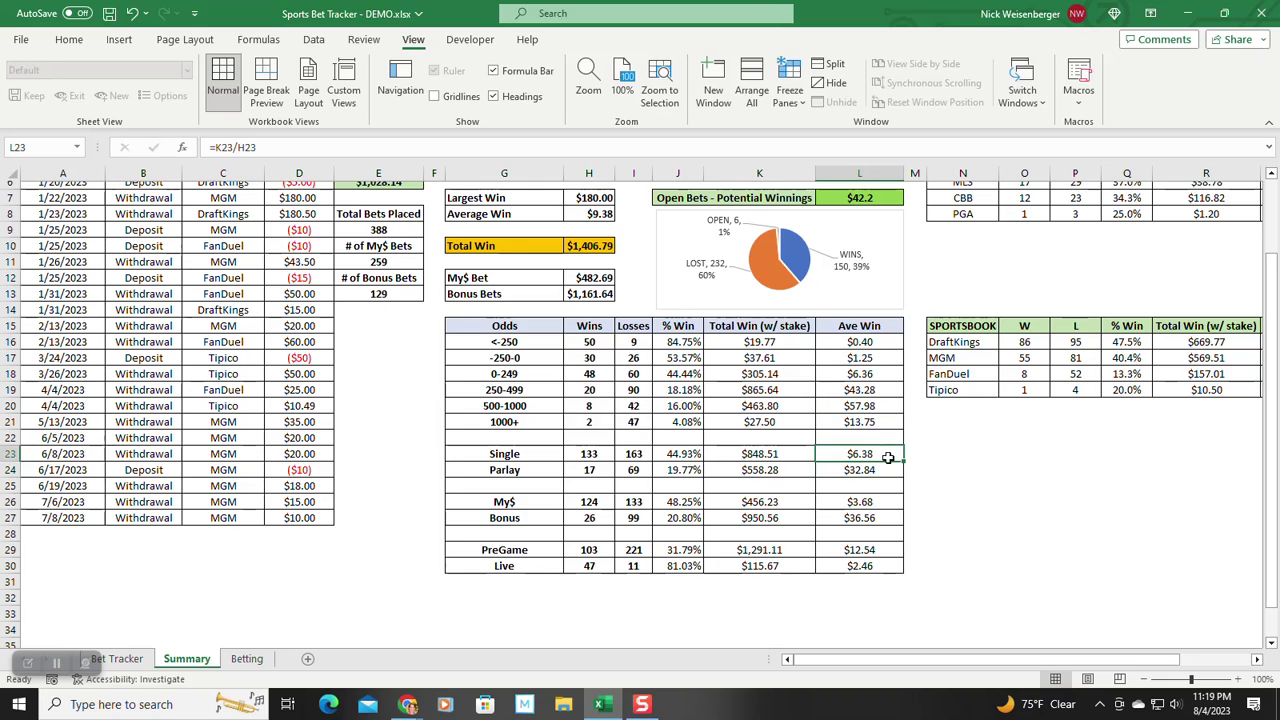
- View the risk-versus-reward diagram on the Betting sheet again, and inspect the average win formula for Live bets on the Summary sheet
left_click(933, 503)
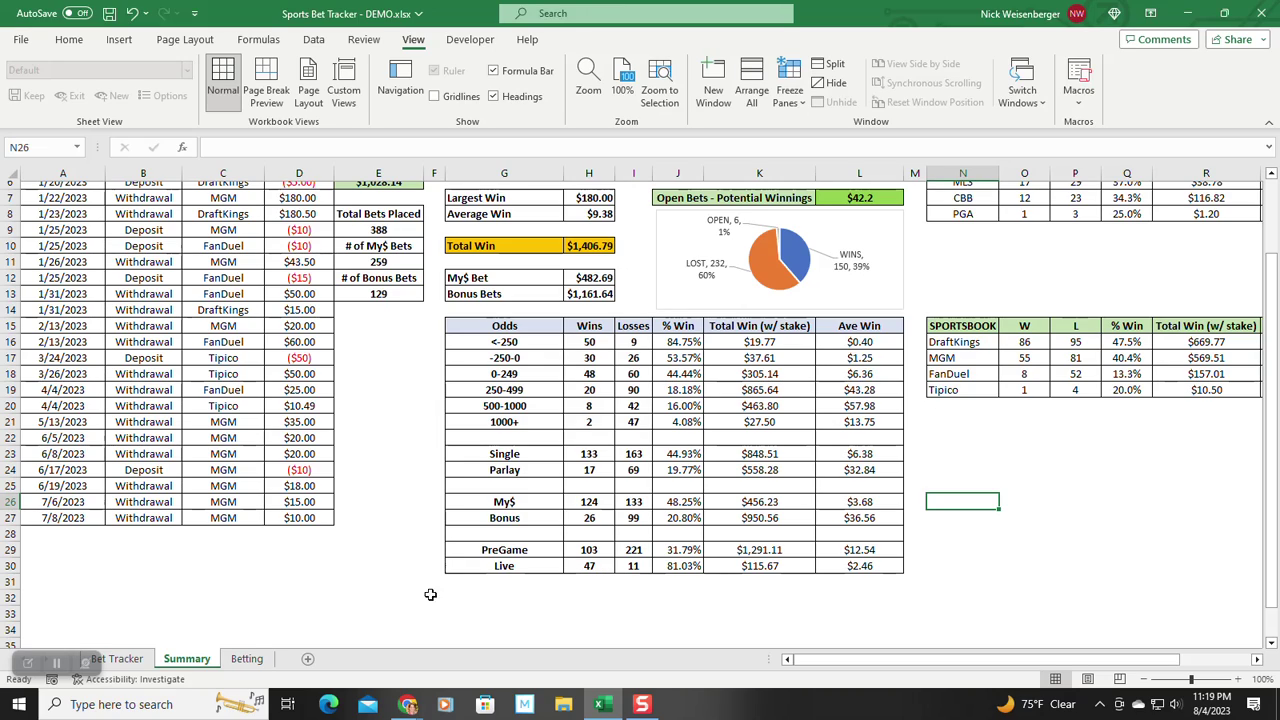
left_click(246, 658)
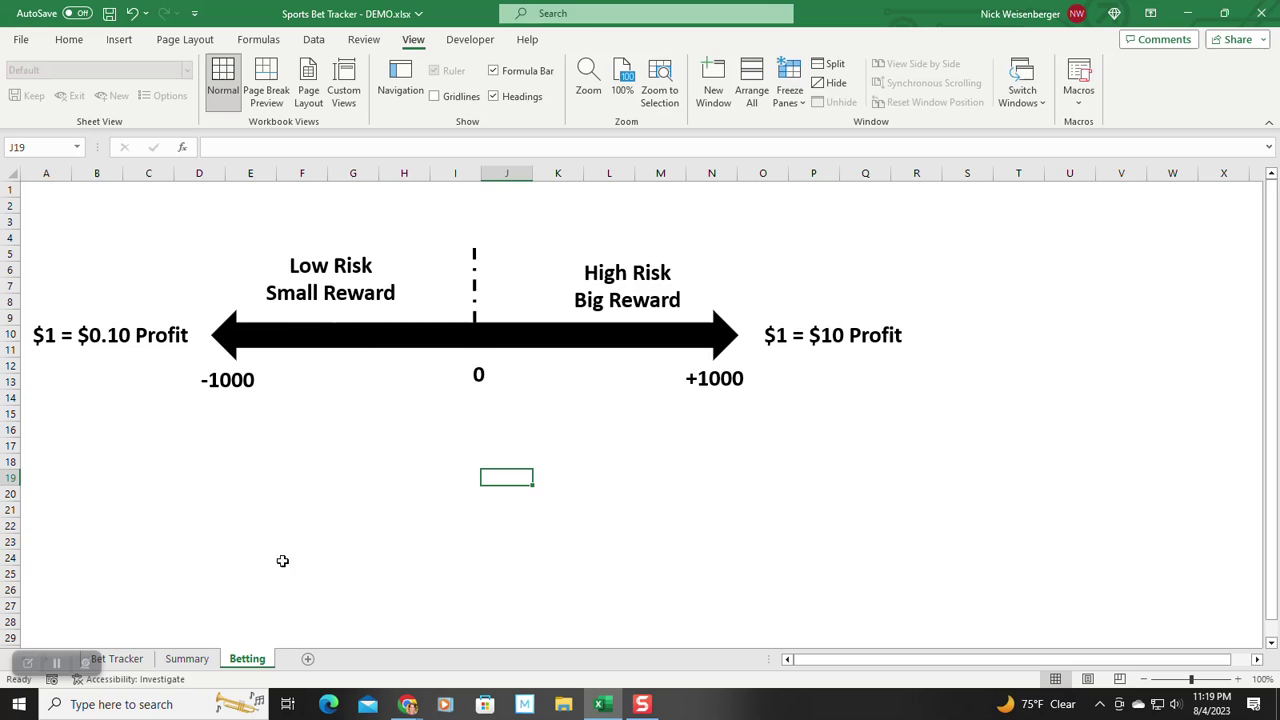
left_click(190, 658)
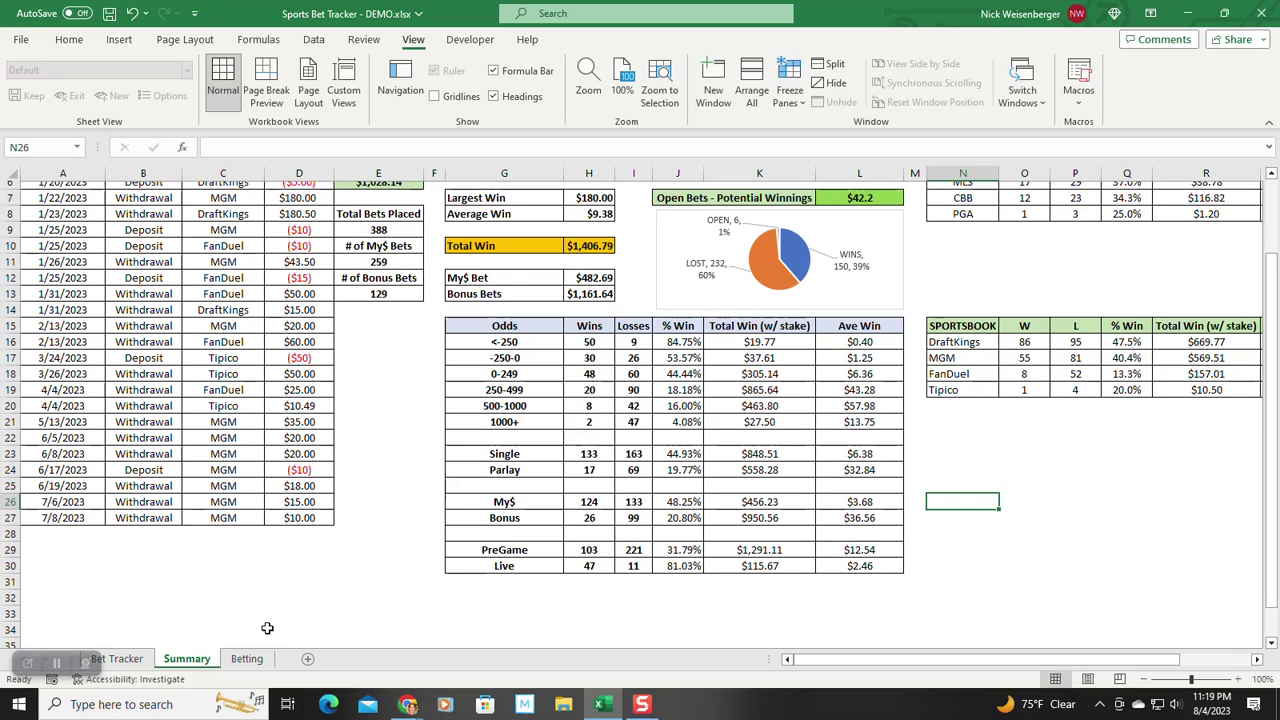
left_click(872, 566)
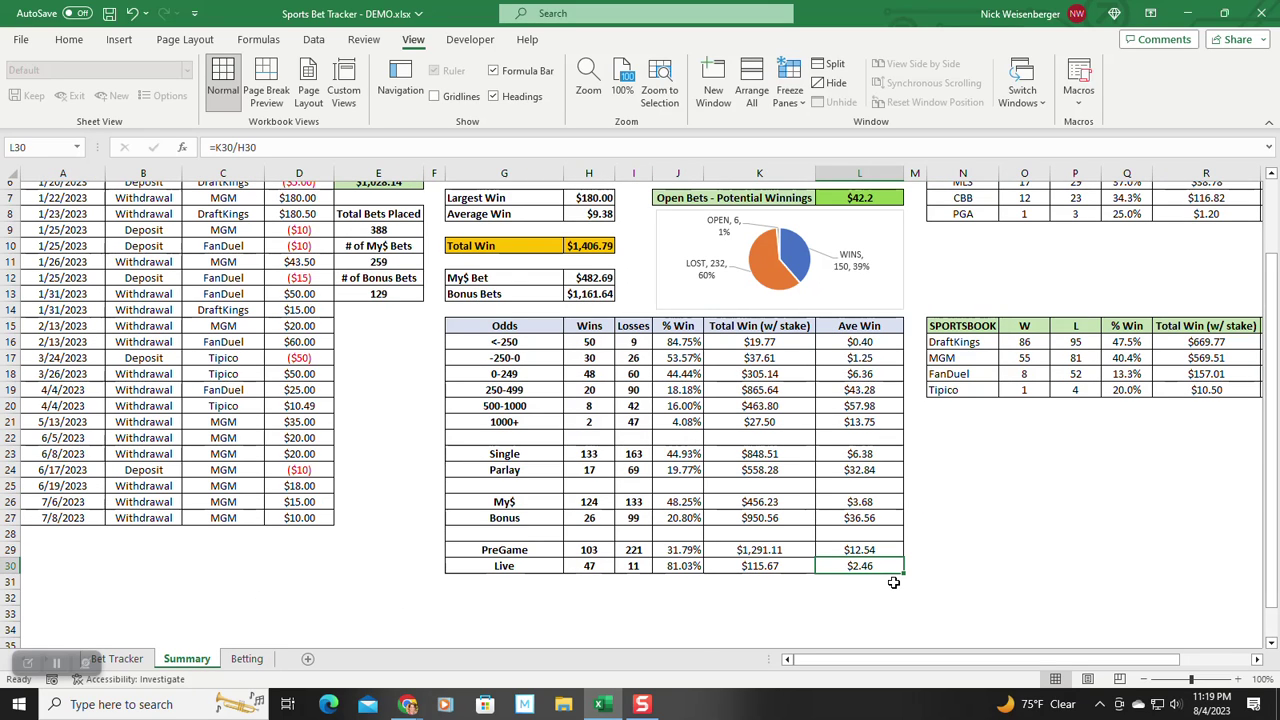
- Inspect the WINS and LOST count formulas and the win percentage formula in the OVERALL RESULTS table
scroll(893, 583, "up", 2)
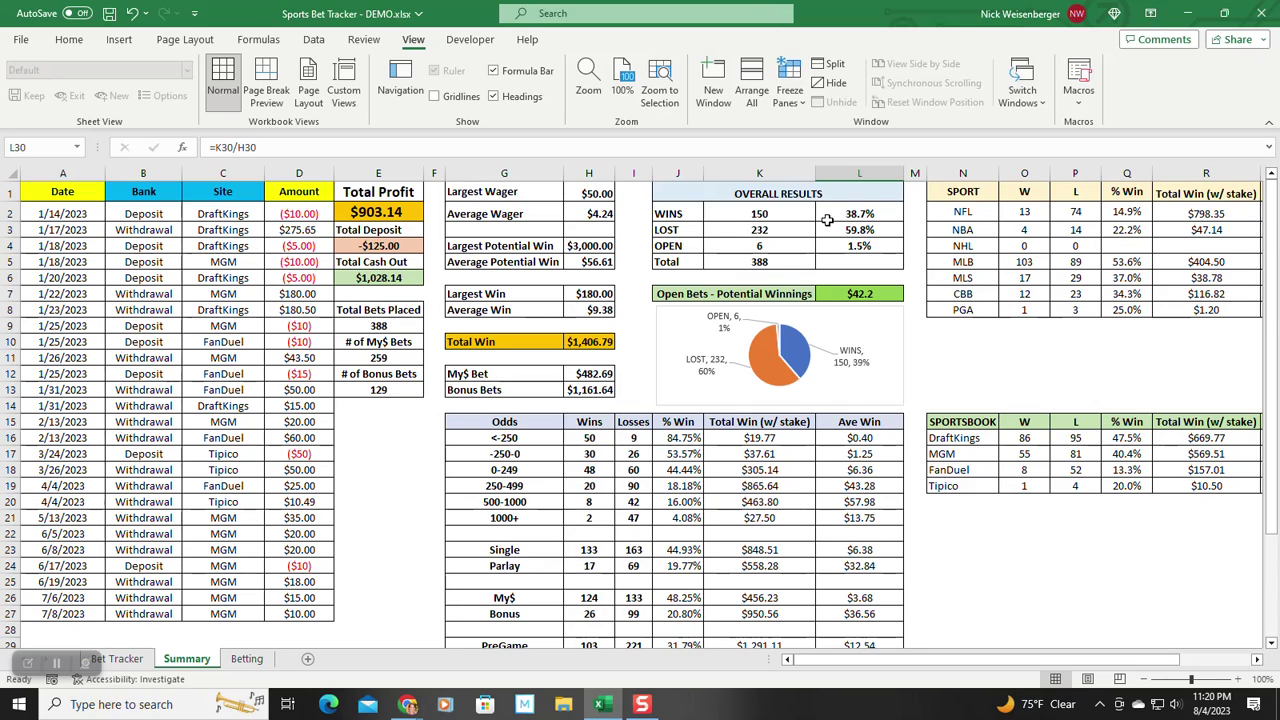
left_click(748, 212)
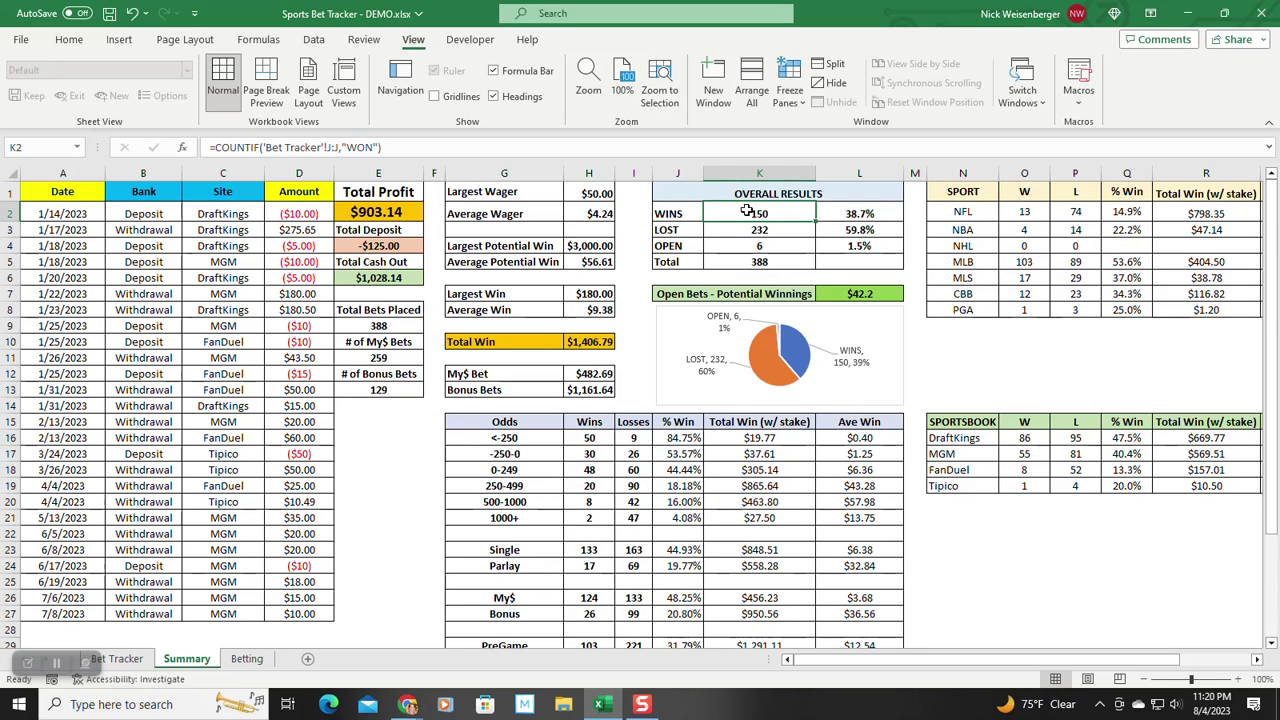
left_click(733, 232)
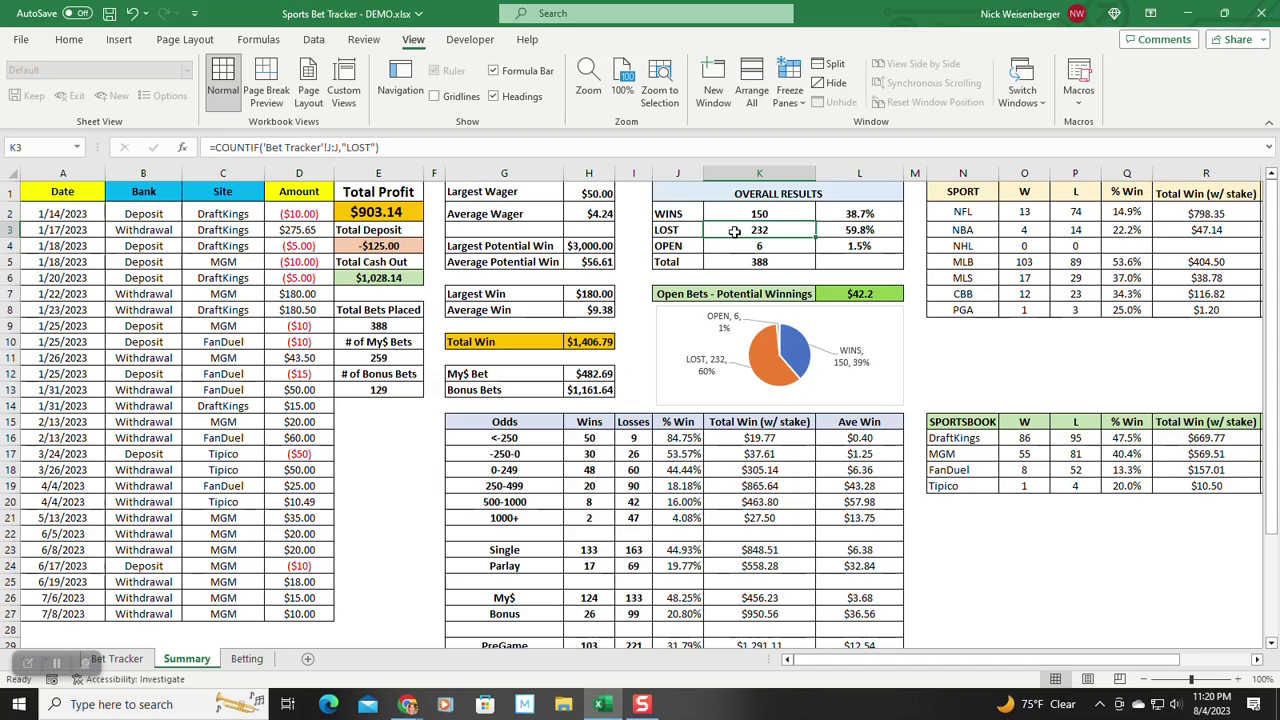
left_click(843, 212)
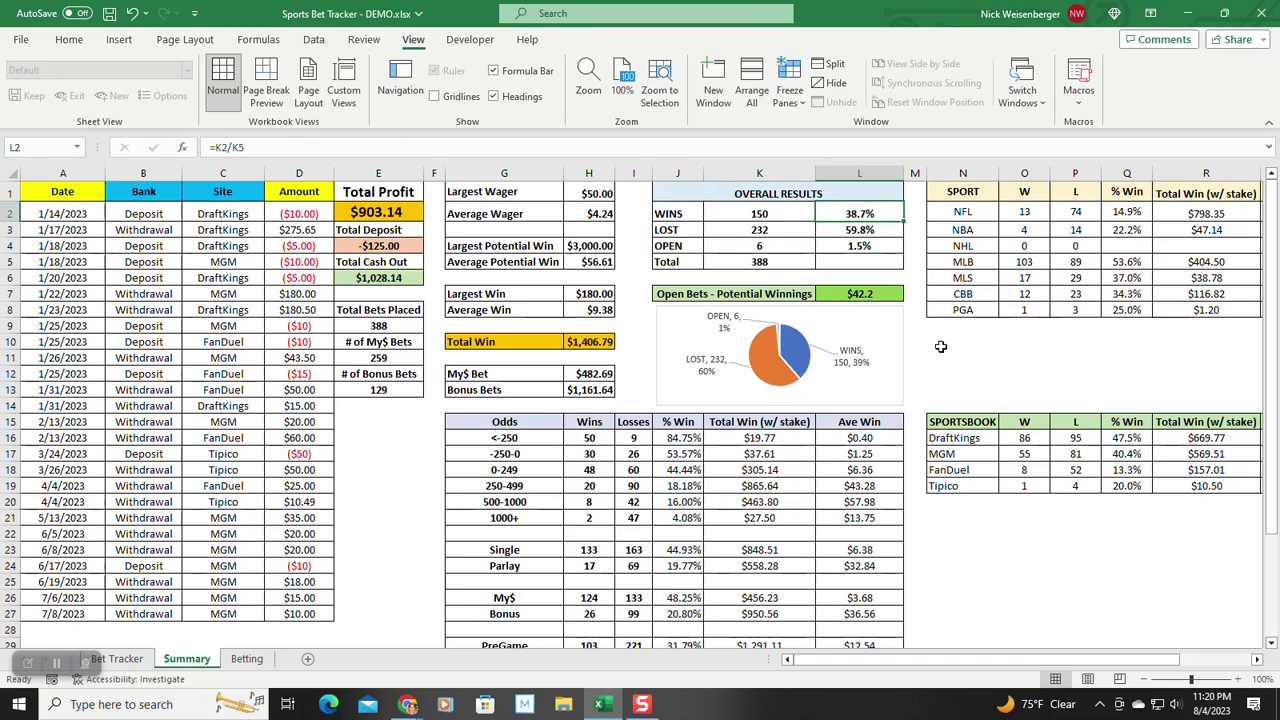
- Inspect the OPEN bets count formula in the overall results and the Open Bets - Potential Winnings formula
left_click(766, 245)
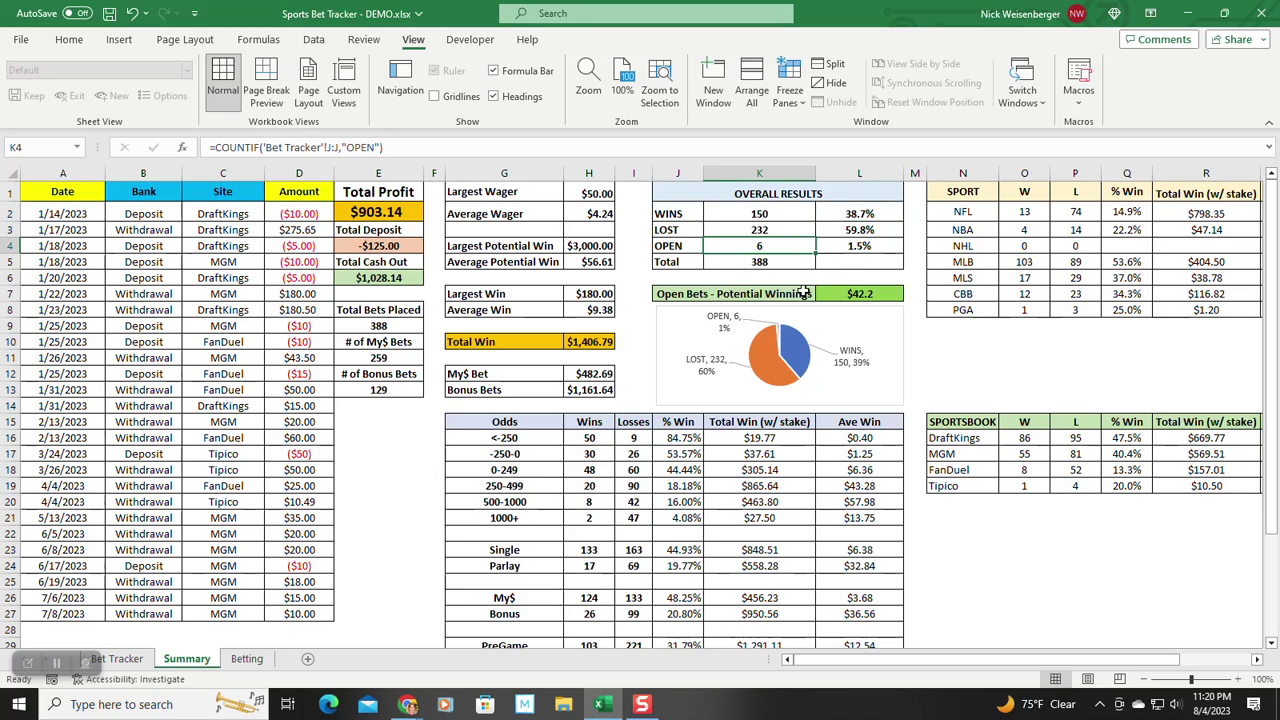
left_click(879, 293)
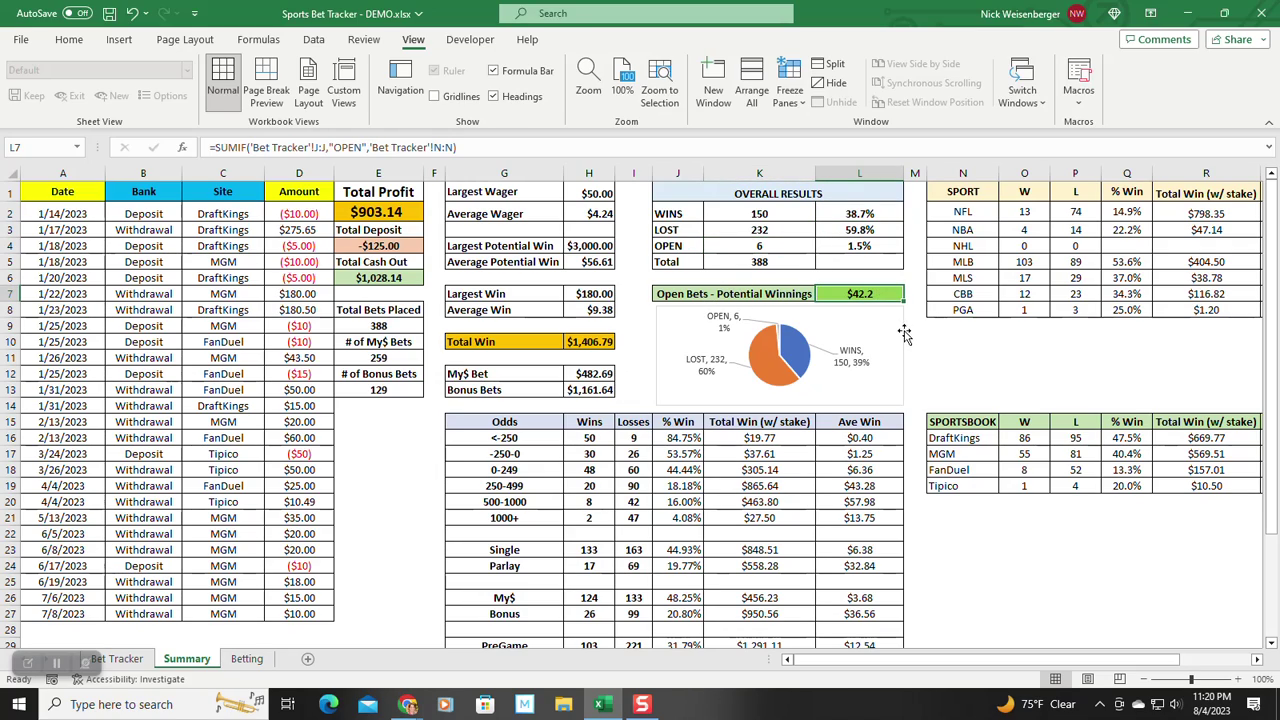
left_click(780, 249)
left_click(879, 292)
left_click(975, 386)
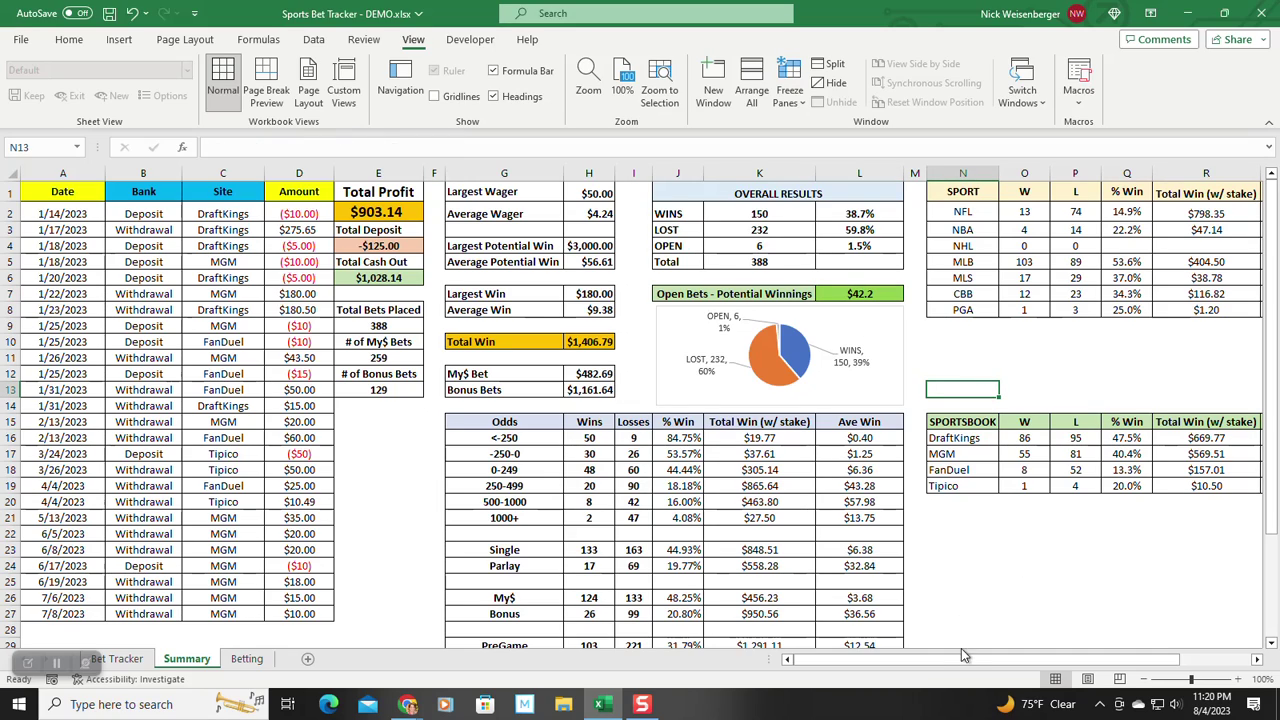
- Inspect the MLB win percentage and average win formulas and the MLS name reference in the SPORT breakdown
left_click_drag(952, 662, 1022, 662)
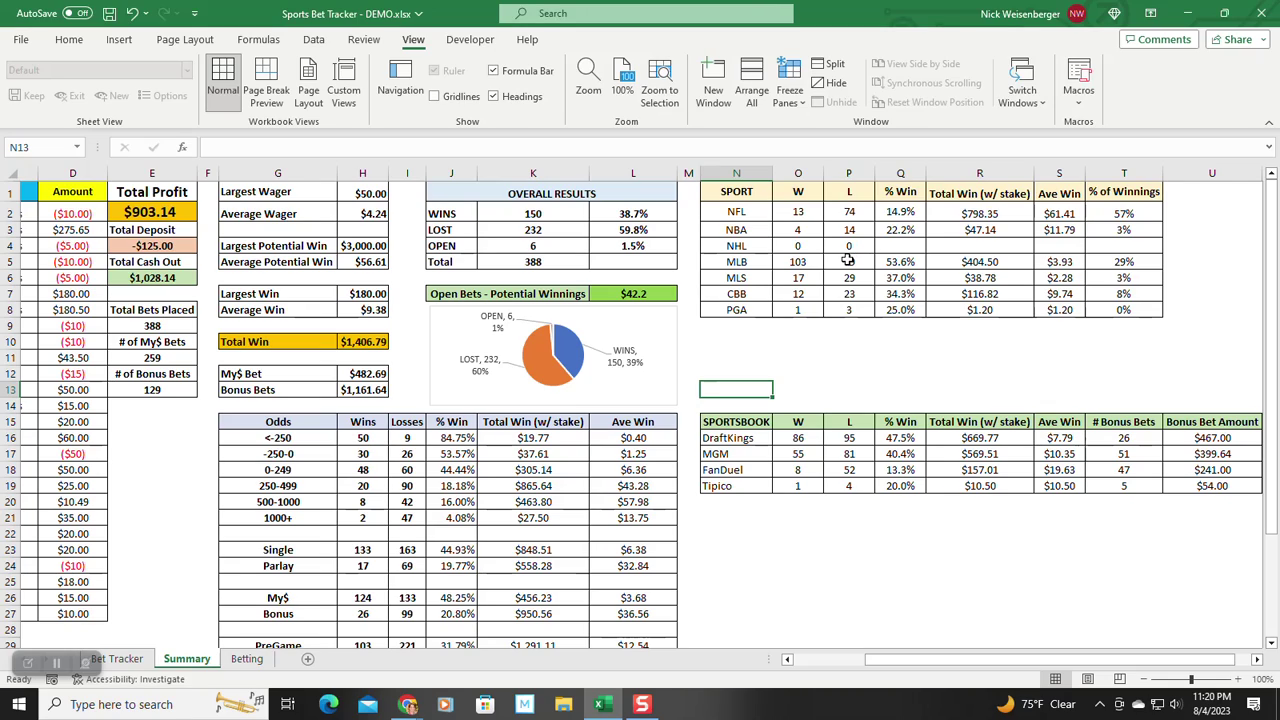
left_click(886, 262)
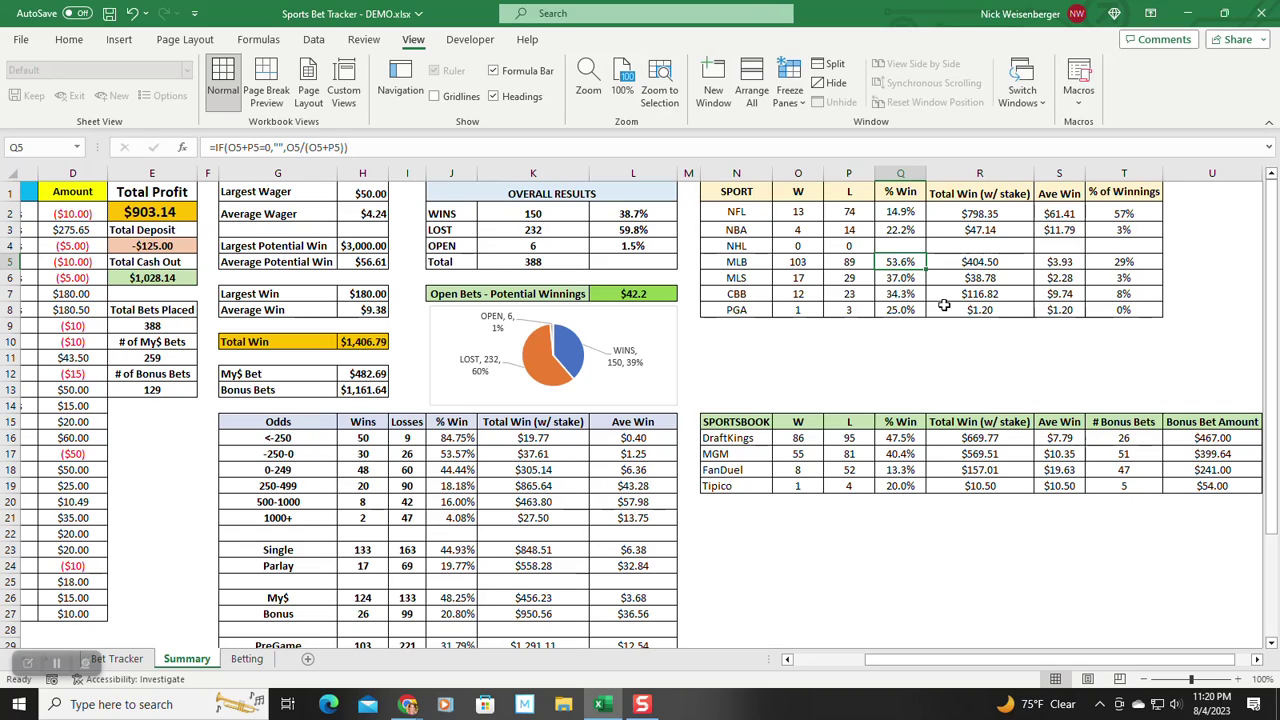
left_click(1070, 261)
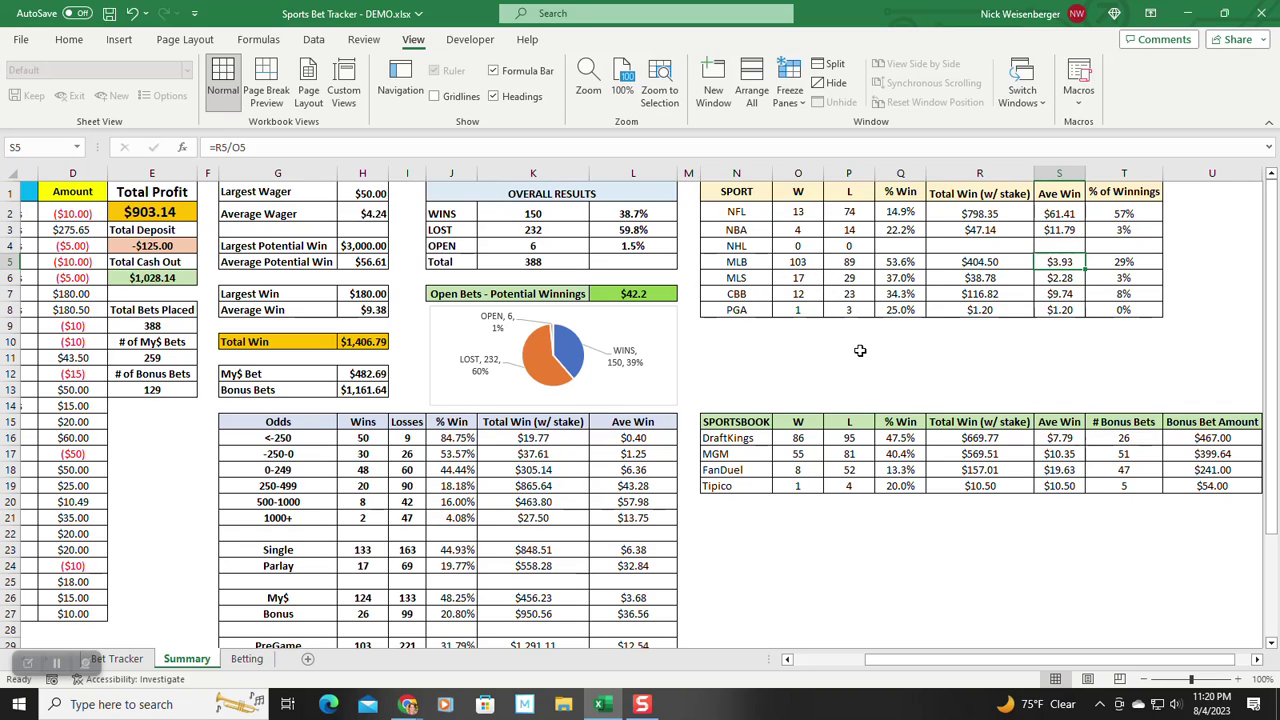
left_click(751, 279)
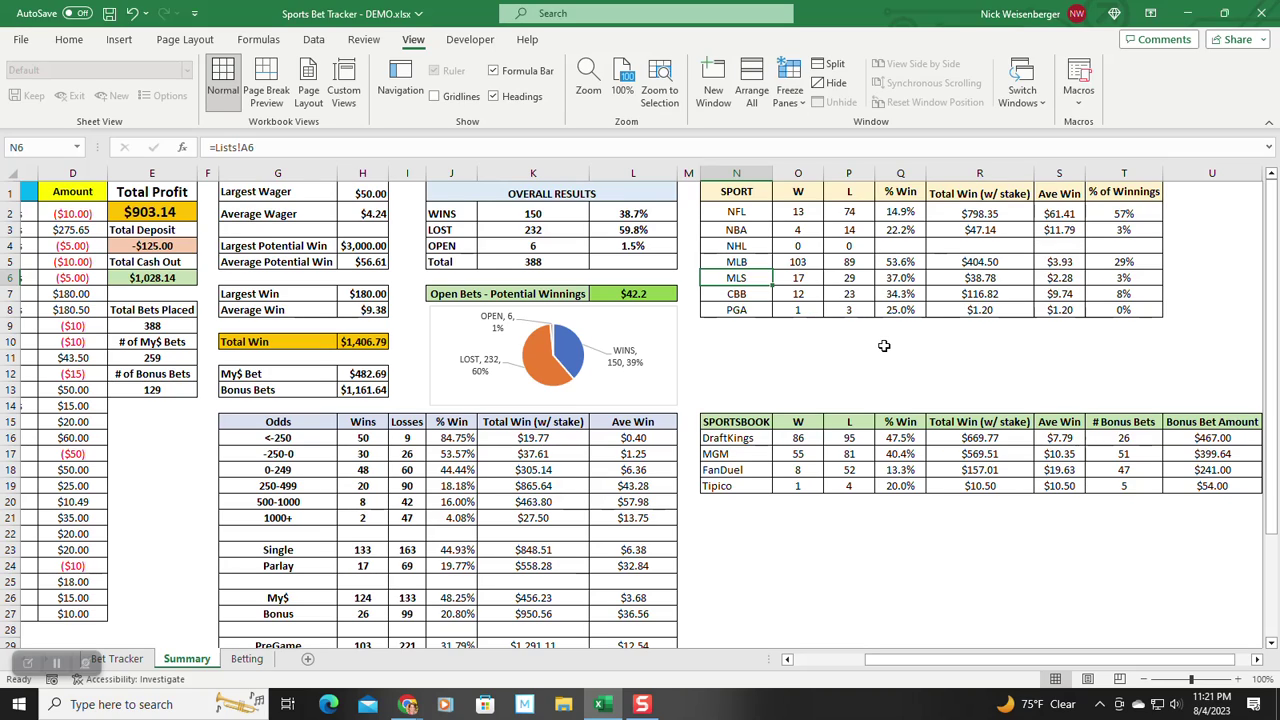
- View the full SPORTSBOOK breakdown and inspect the DraftKings win percentage formula
scroll(948, 658, "right", 1)
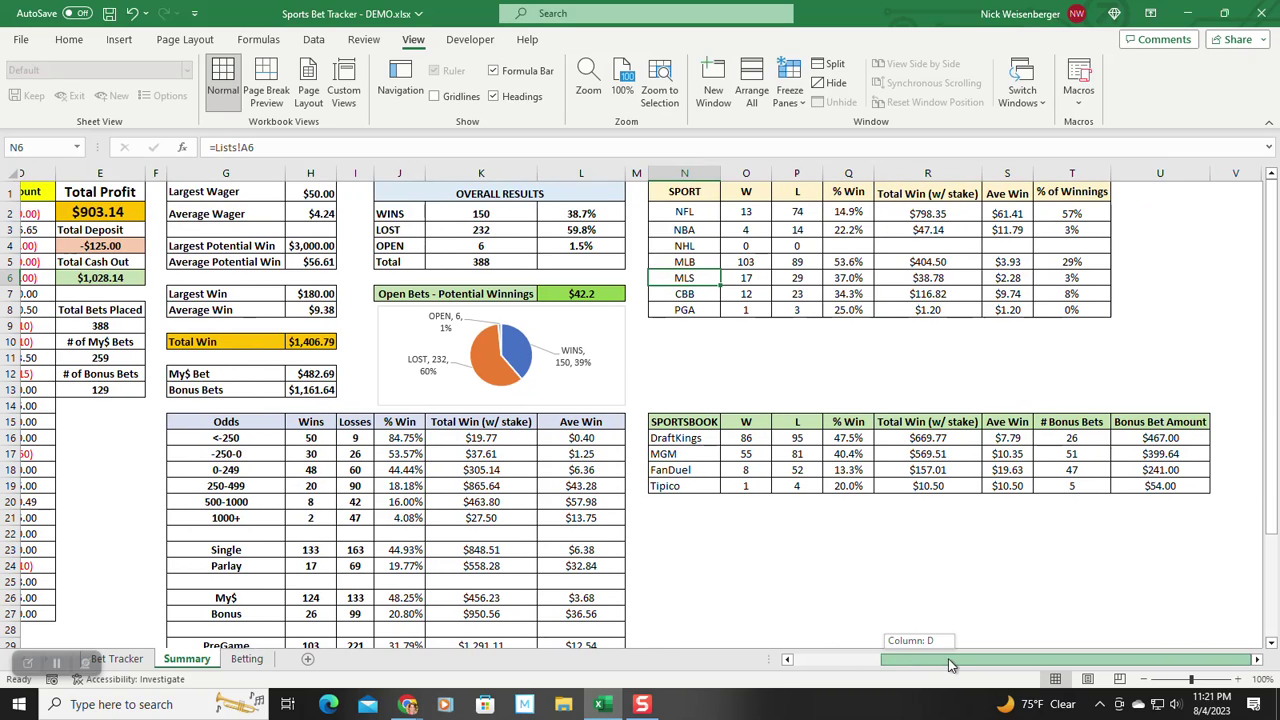
scroll(824, 492, "down", 1)
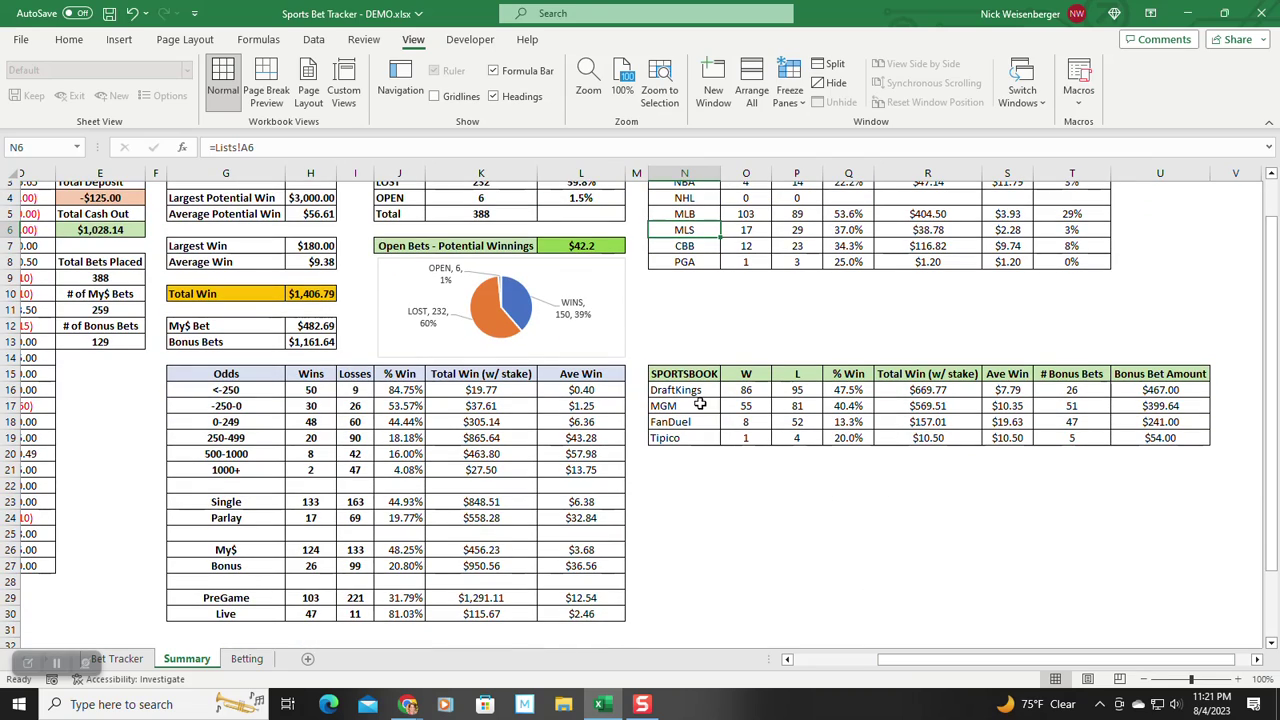
left_click(848, 390)
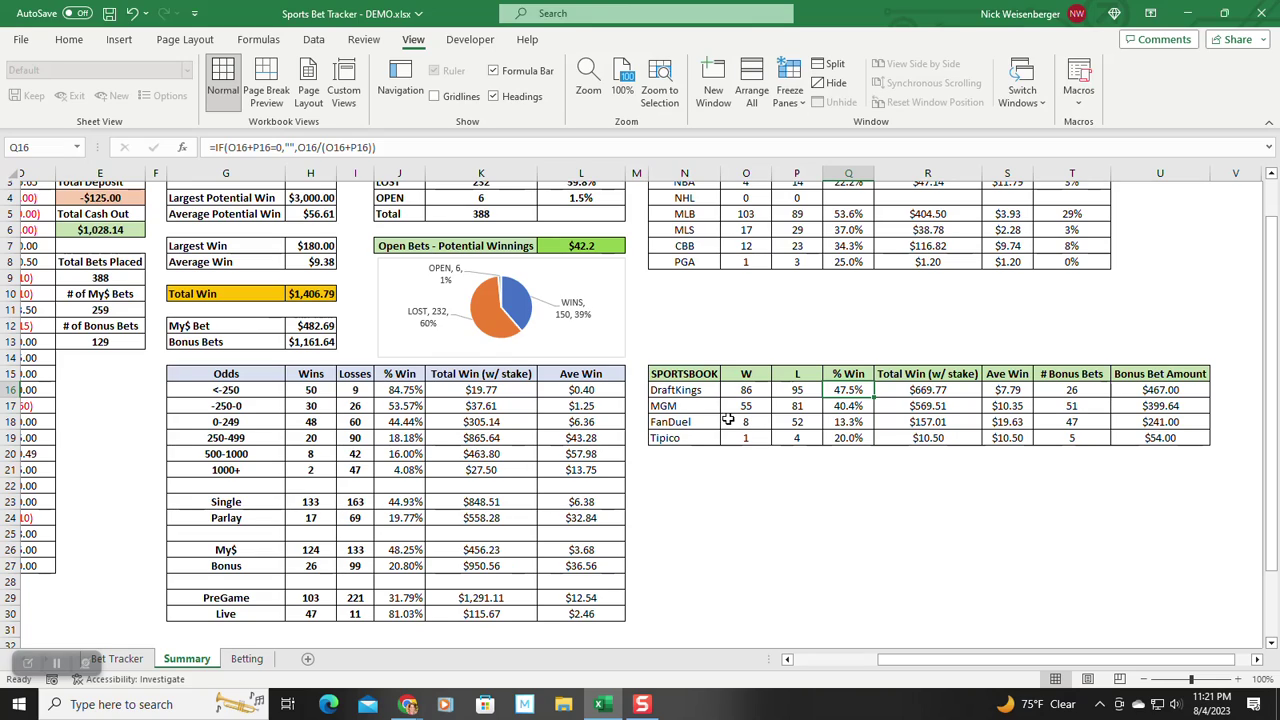
- Compare the FanDuel and MGM bonus bet count formulas, and inspect the DraftKings Bonus Bet Amount formula
left_click(1066, 423)
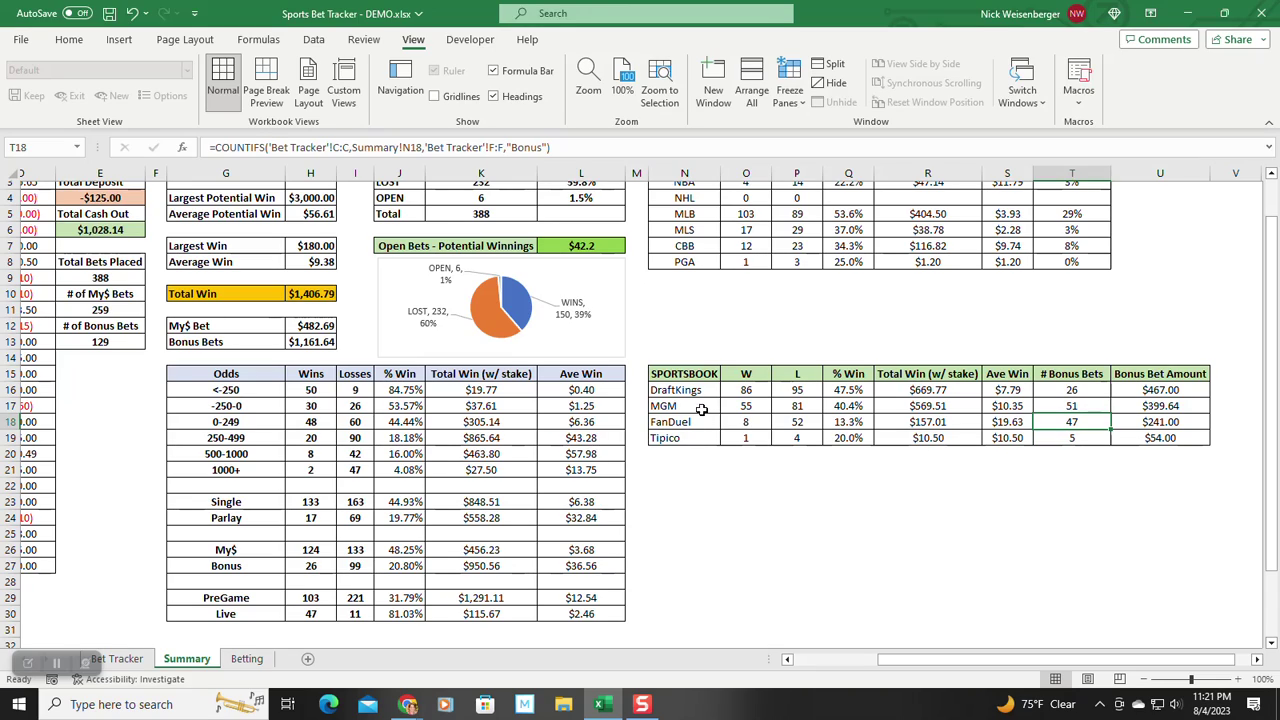
left_click(1058, 405)
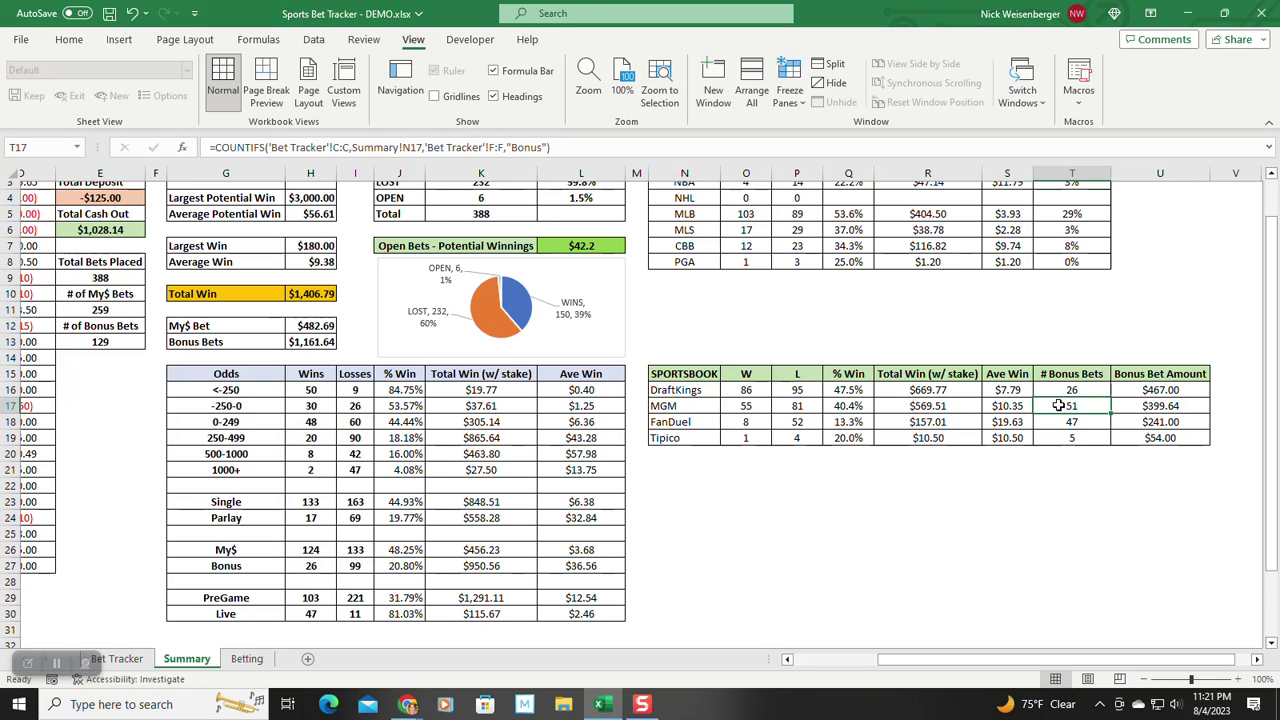
left_click(1074, 421)
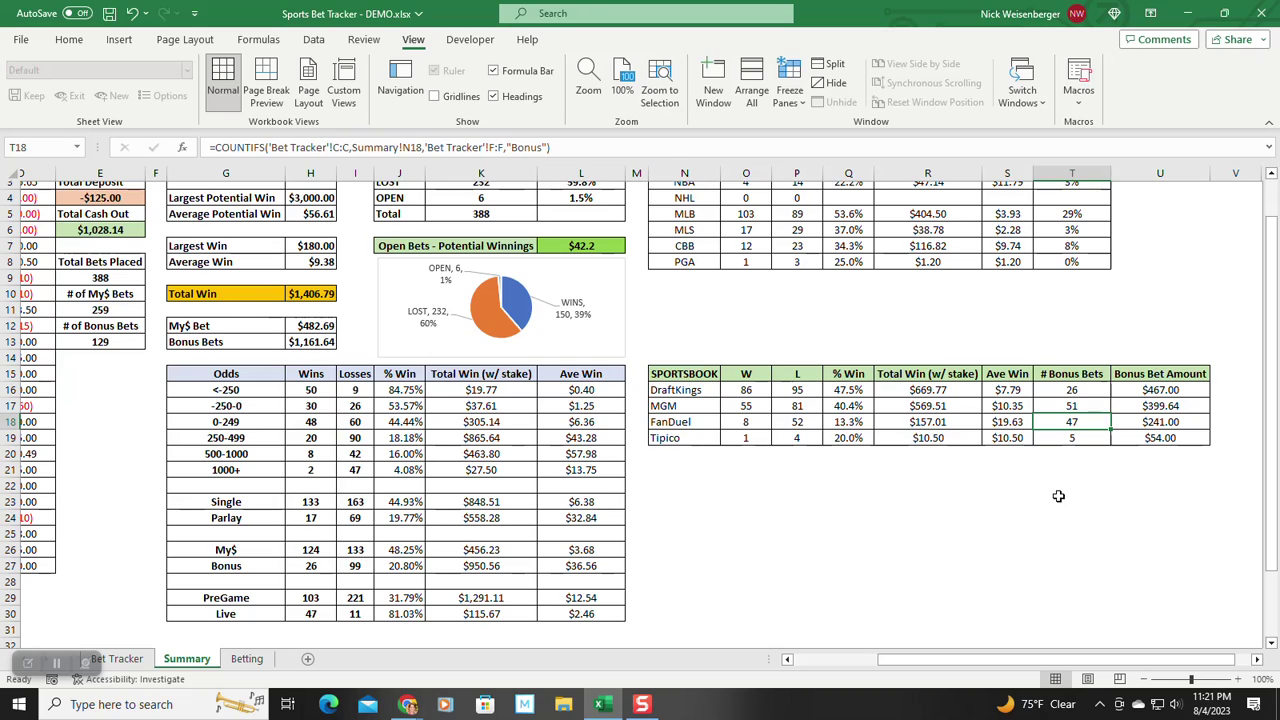
left_click(1192, 392)
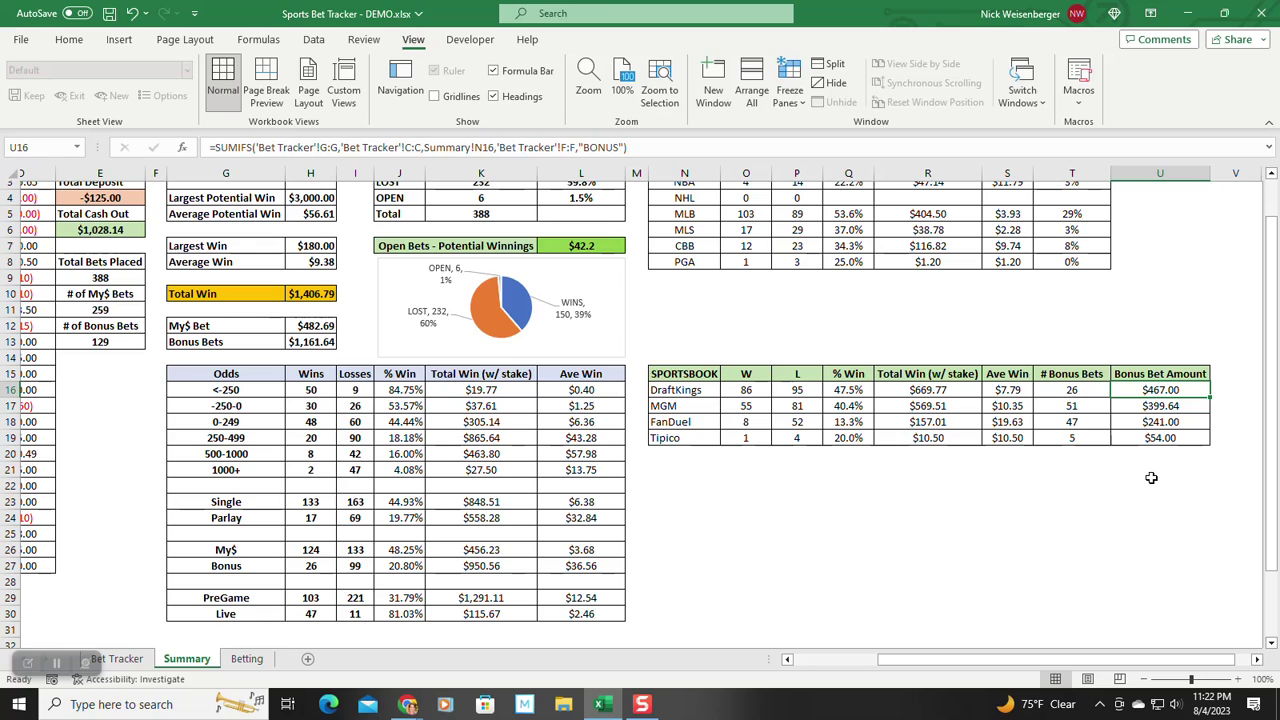
- Return to the earliest bets on the Bet Tracker sheet and inspect the wager of the "2 pick parlay" bonus bet
scroll(965, 533, "up", 1)
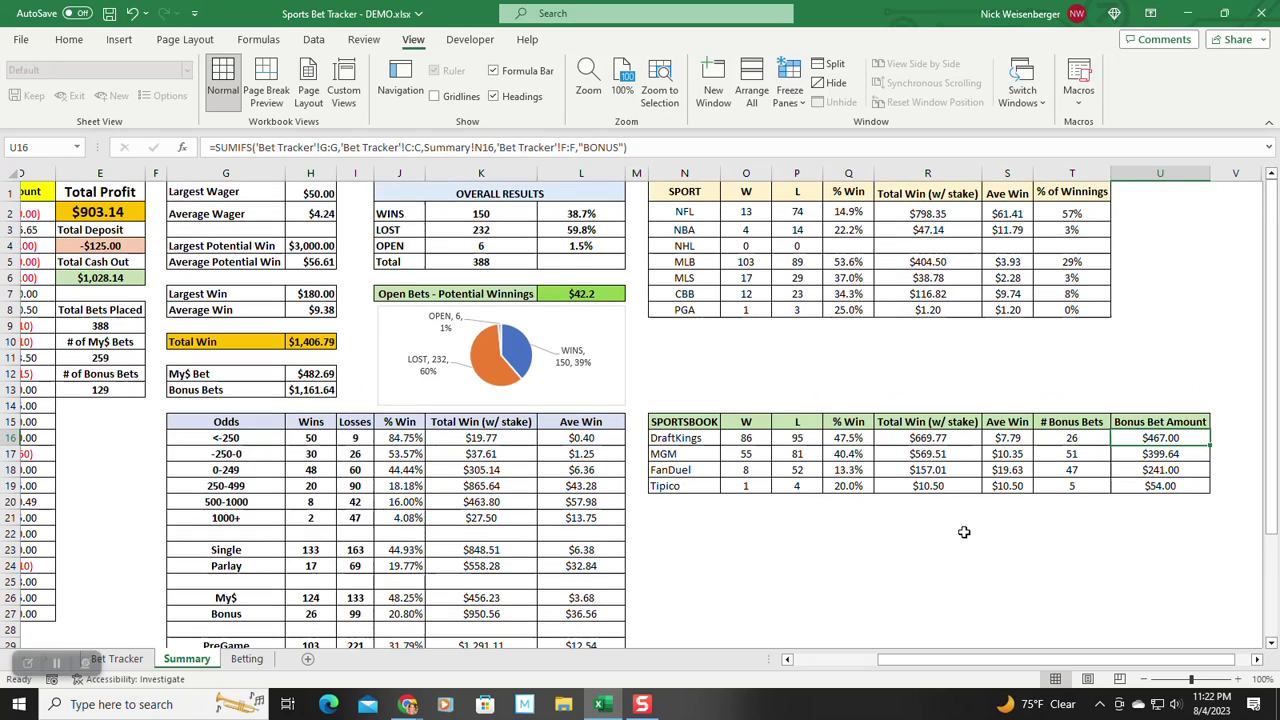
left_click_drag(970, 658, 760, 658)
left_click(117, 658)
left_click_drag(889, 659, 871, 659)
scroll(846, 527, "up", 4)
scroll(531, 446, "up", 7)
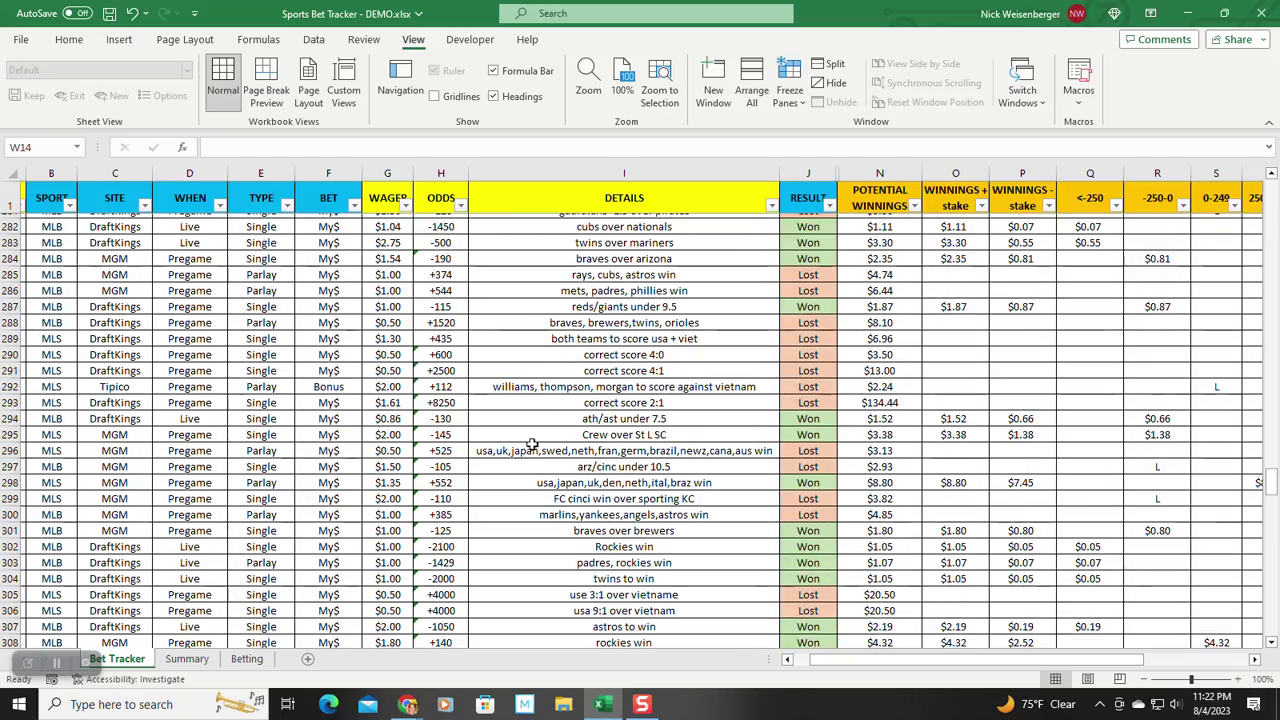
left_click_drag(1271, 469, 1264, 240)
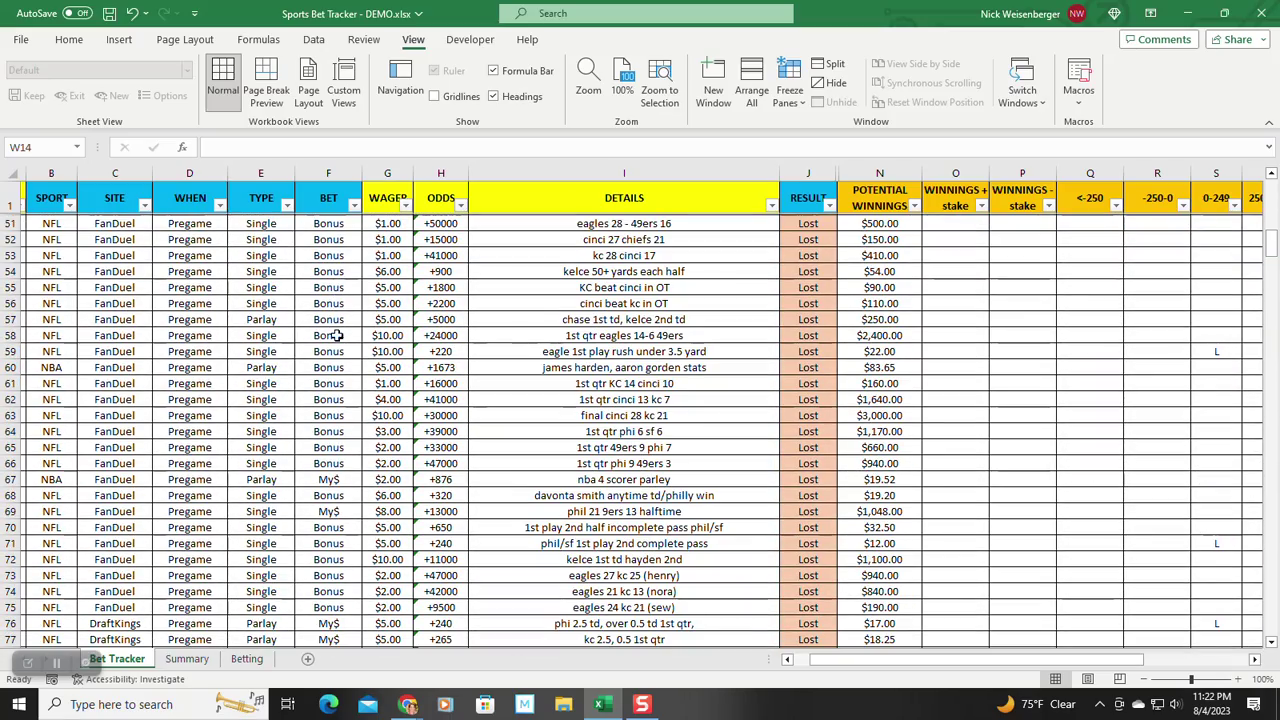
scroll(470, 430, "up", 16)
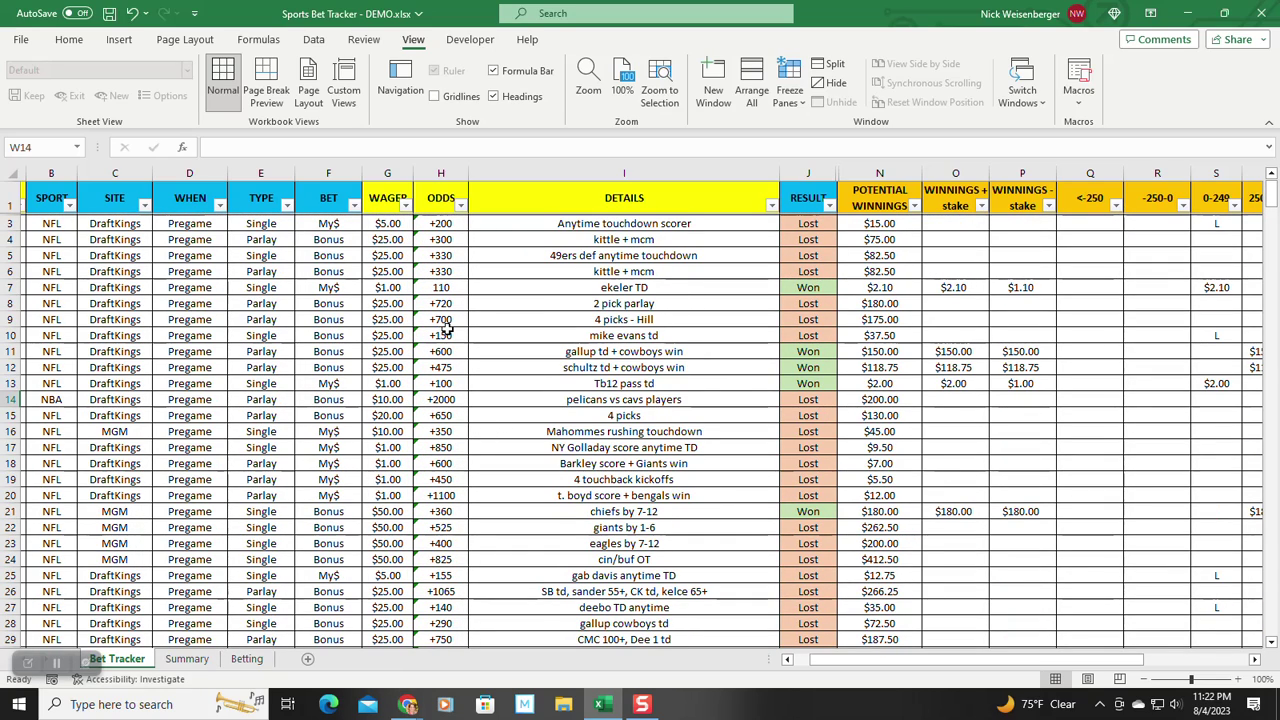
left_click(387, 302)
- Review the wagers down the Bet Tracker and inspect the result, details and potential winnings of the open "women win soccer cup" bet
scroll(390, 322, "down", 8)
scroll(390, 322, "down", 1)
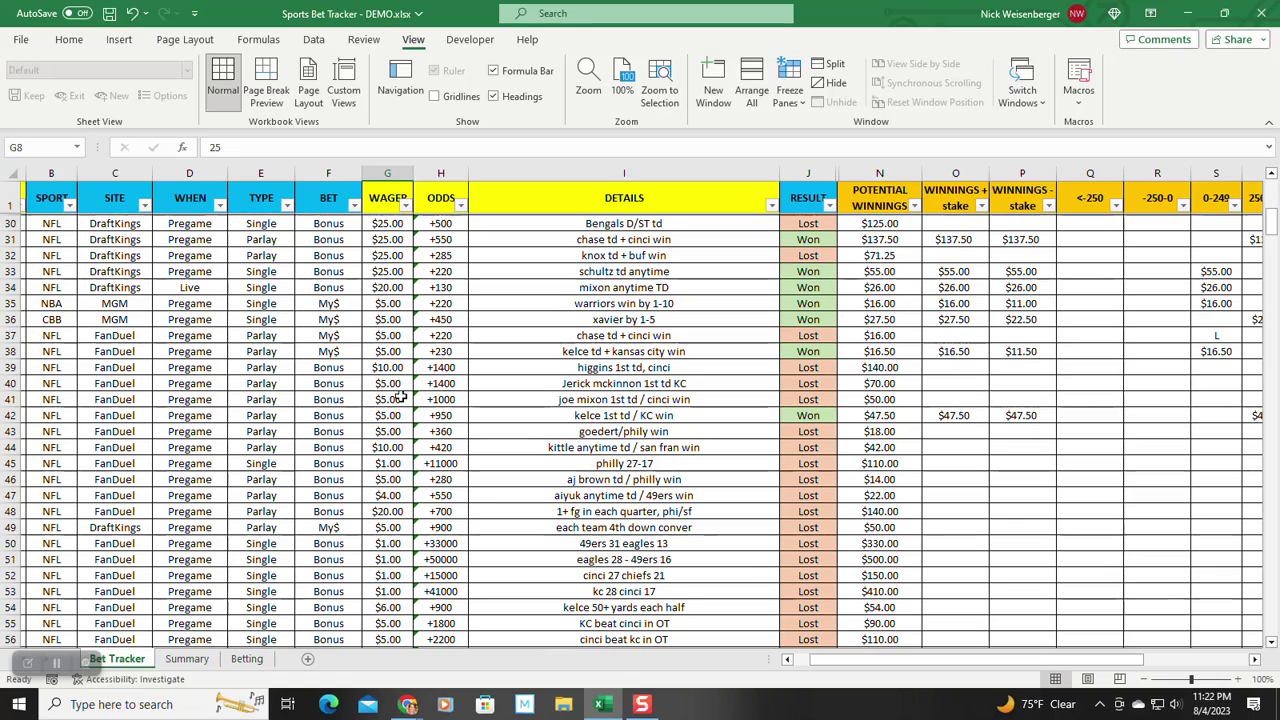
scroll(400, 398, "down", 20)
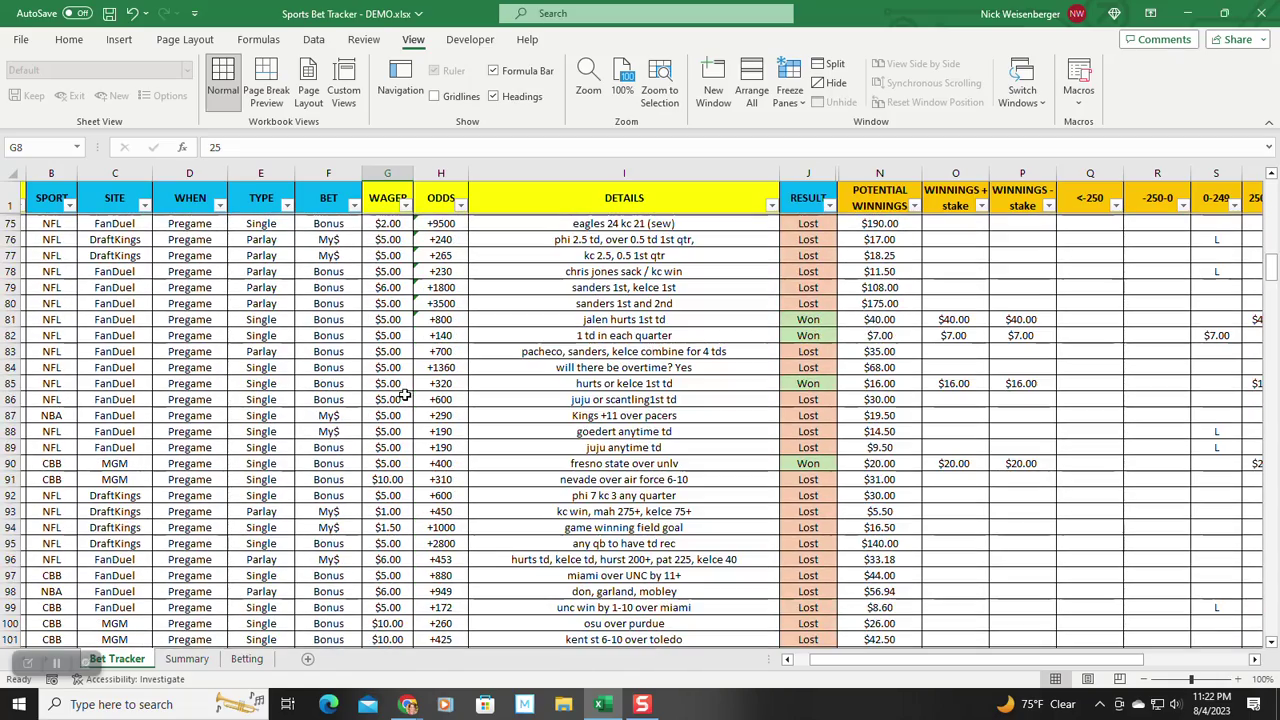
scroll(405, 392, "down", 16)
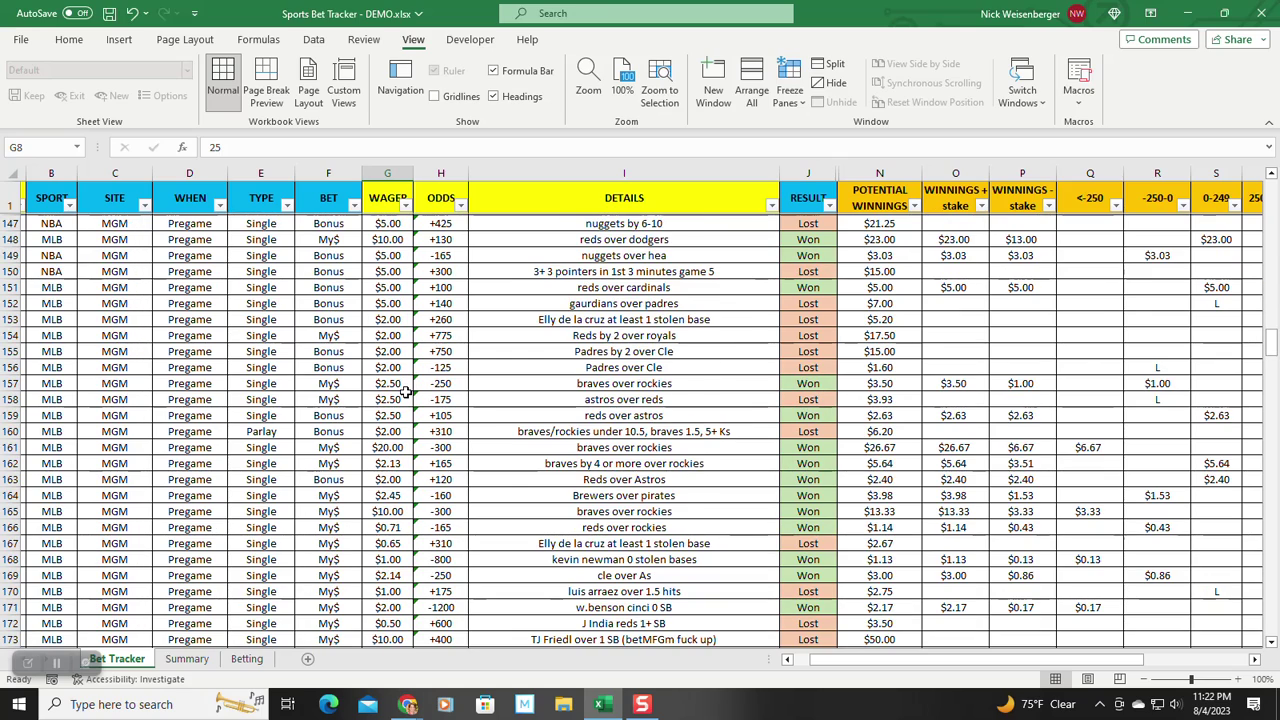
scroll(405, 390, "down", 3)
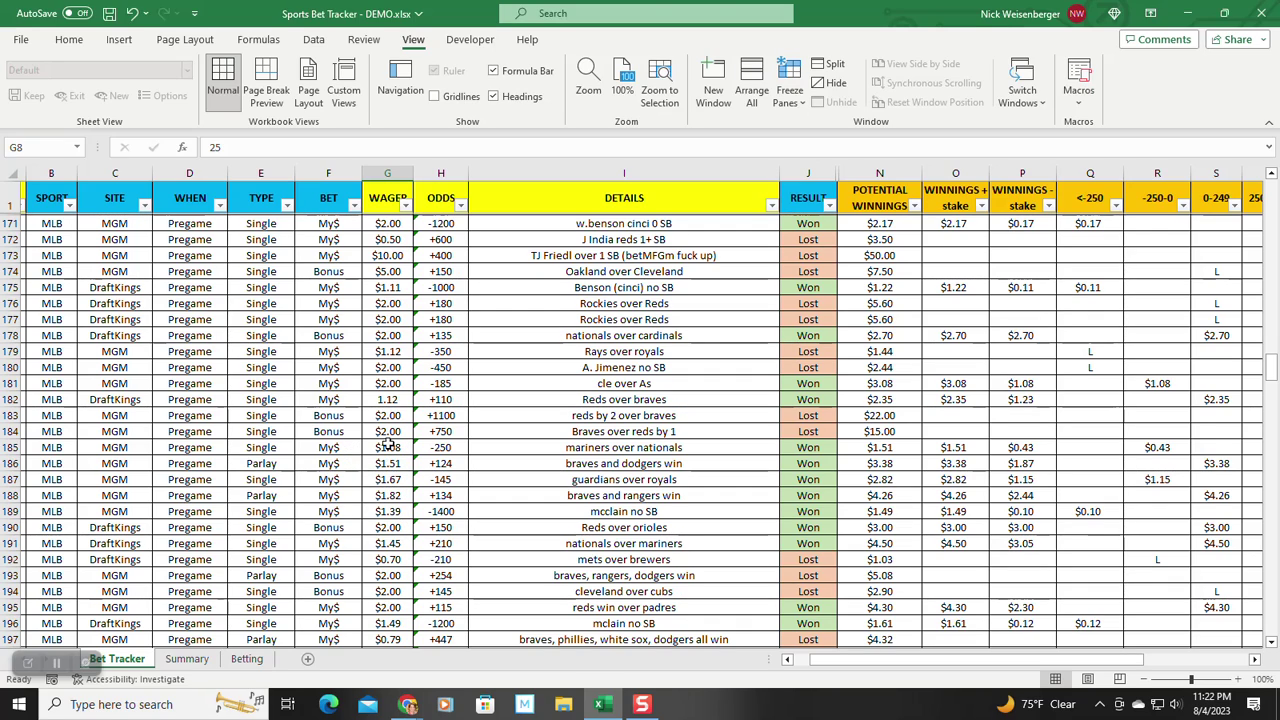
scroll(390, 447, "down", 20)
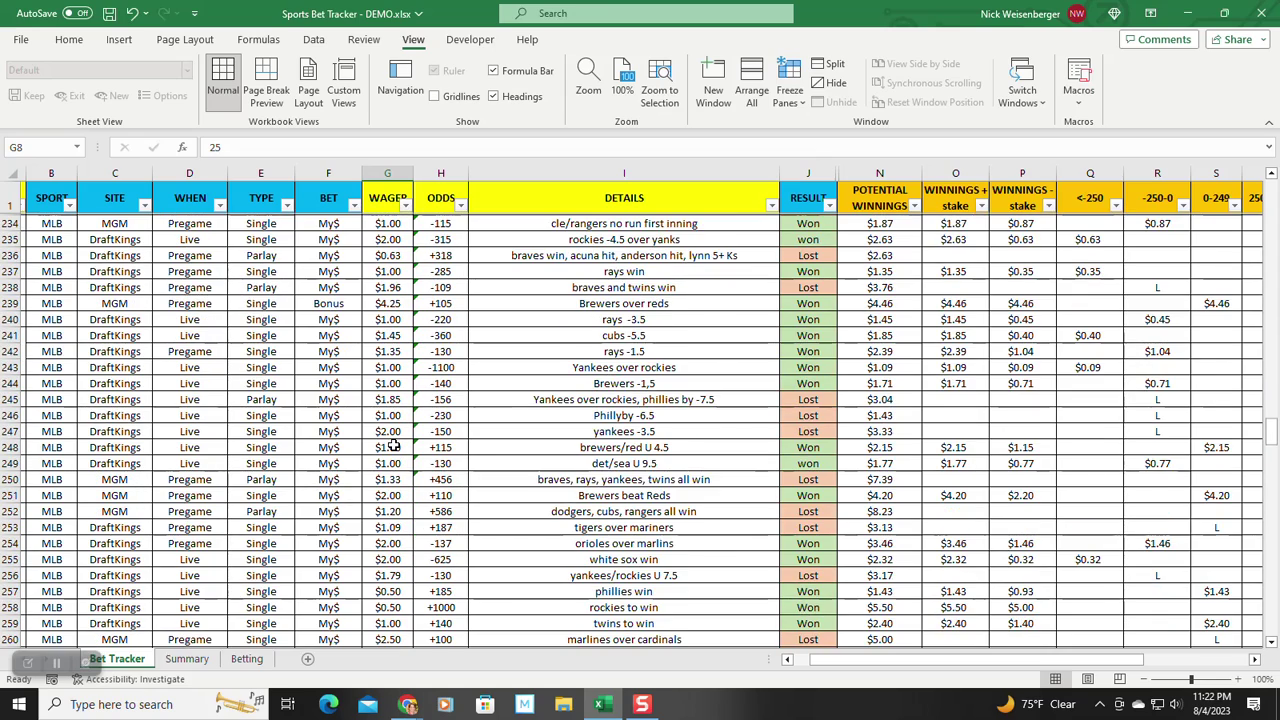
scroll(393, 447, "down", 3)
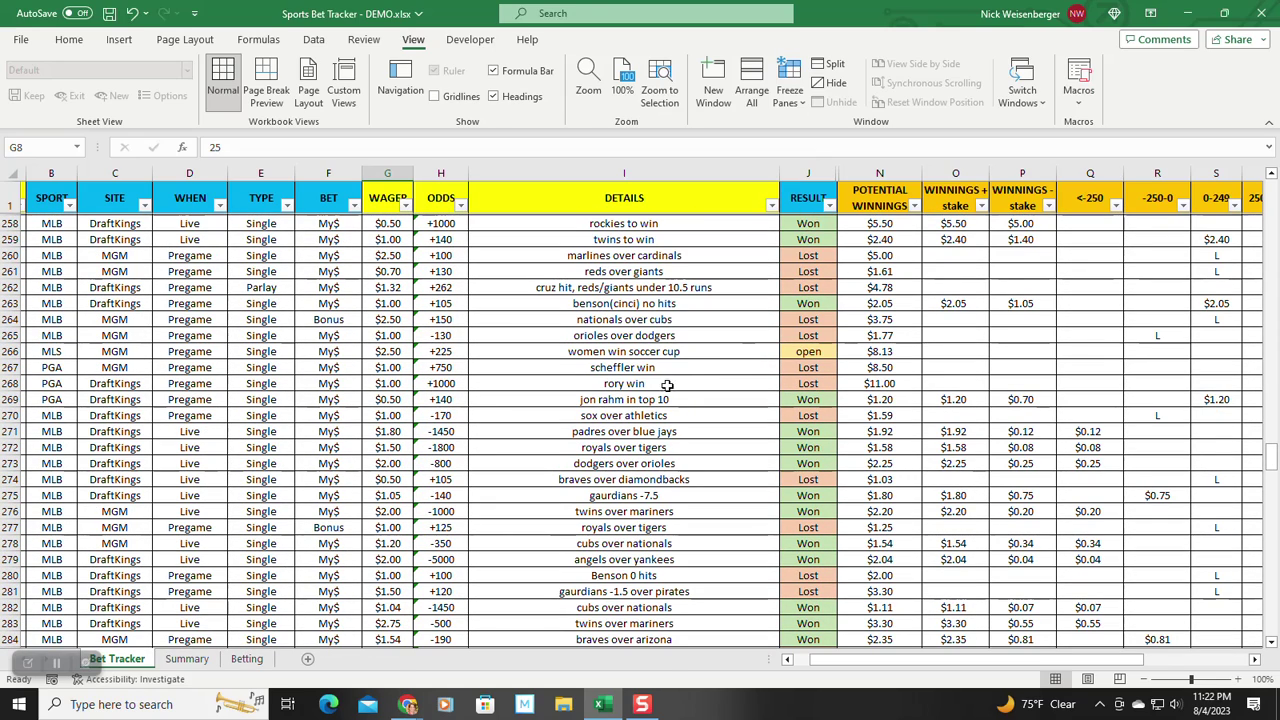
left_click(808, 351)
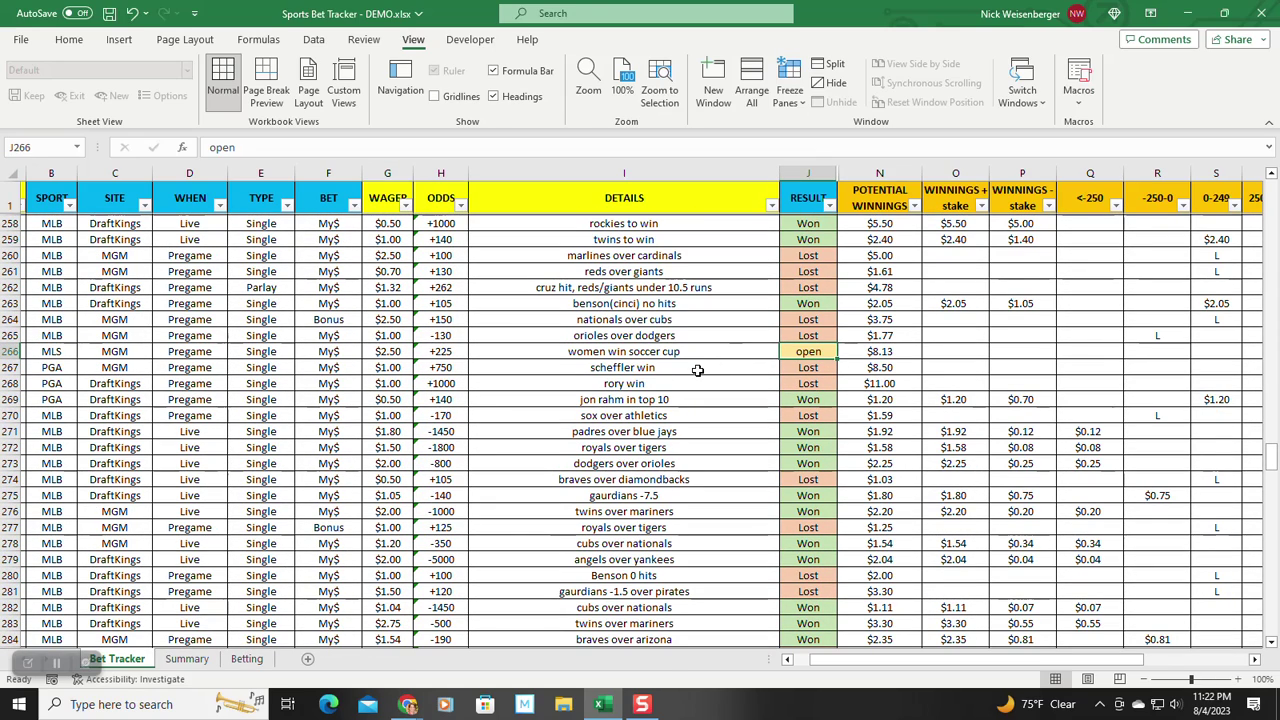
left_click(612, 354)
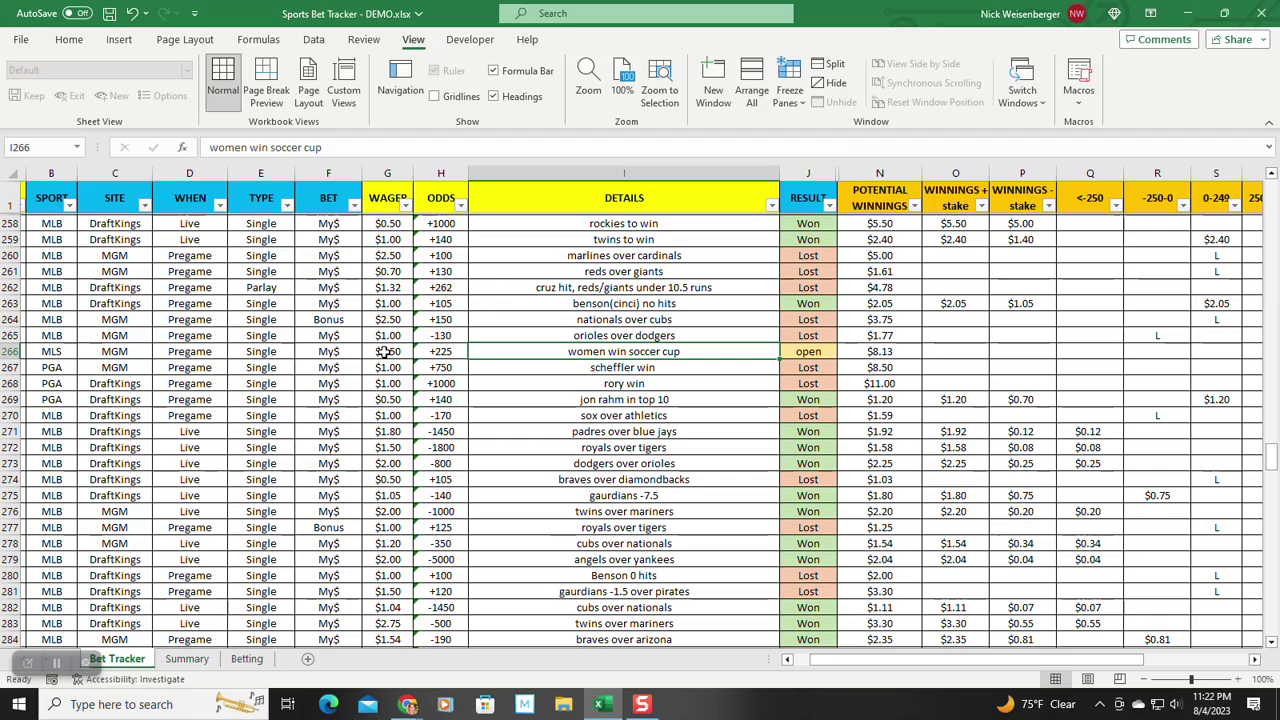
left_click(885, 351)
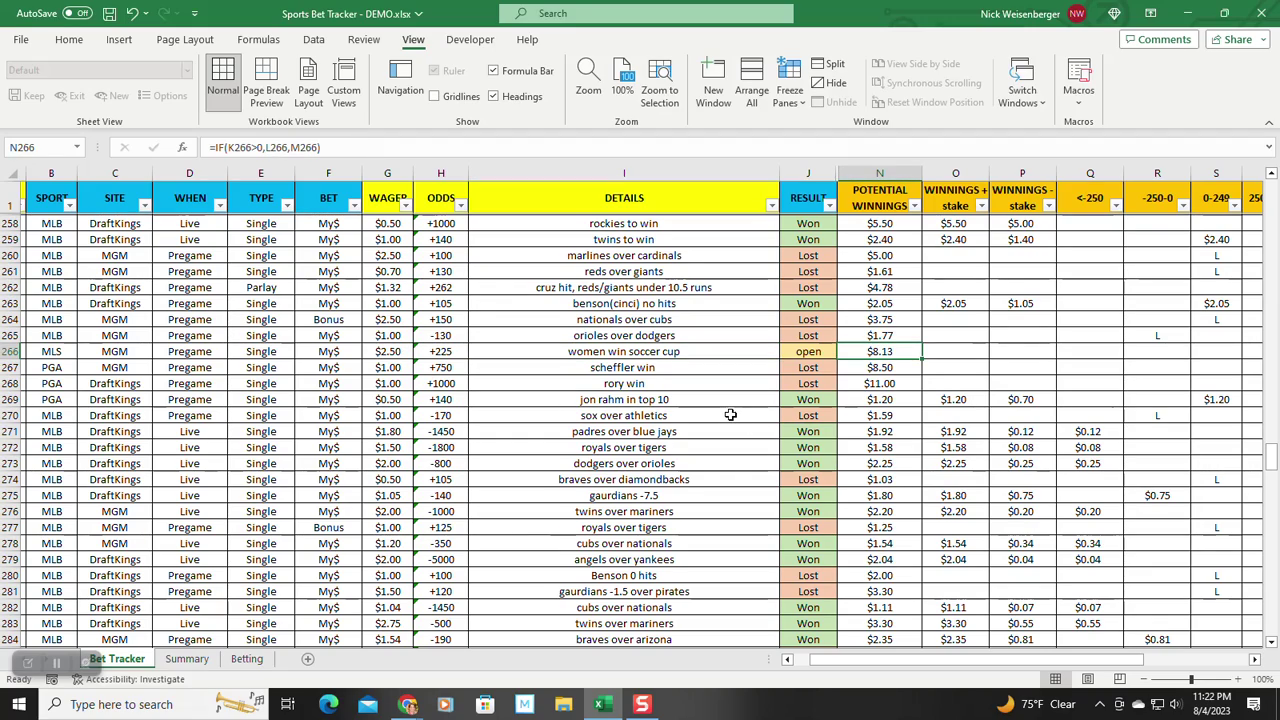
- Review the remaining Bet Tracker entries from the "women win soccer cup" bet down to the final "sweden win" bet
scroll(680, 400, "down", 12)
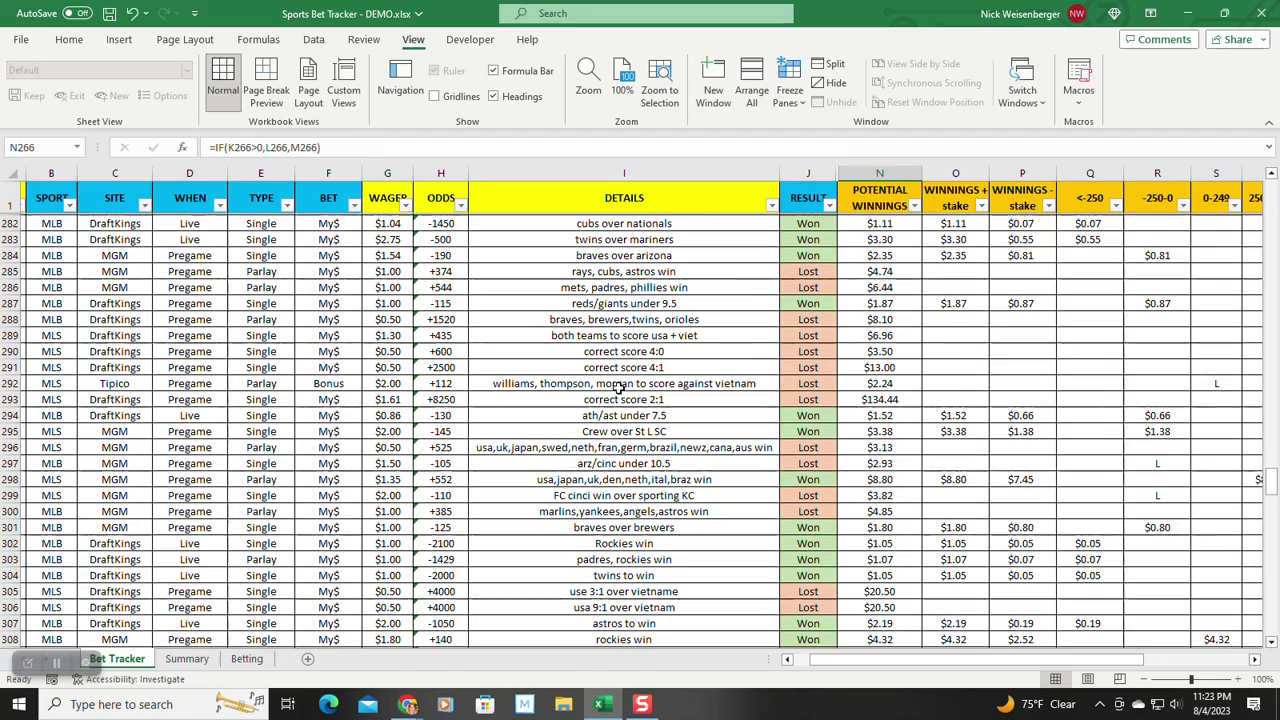
scroll(617, 395, "down", 16)
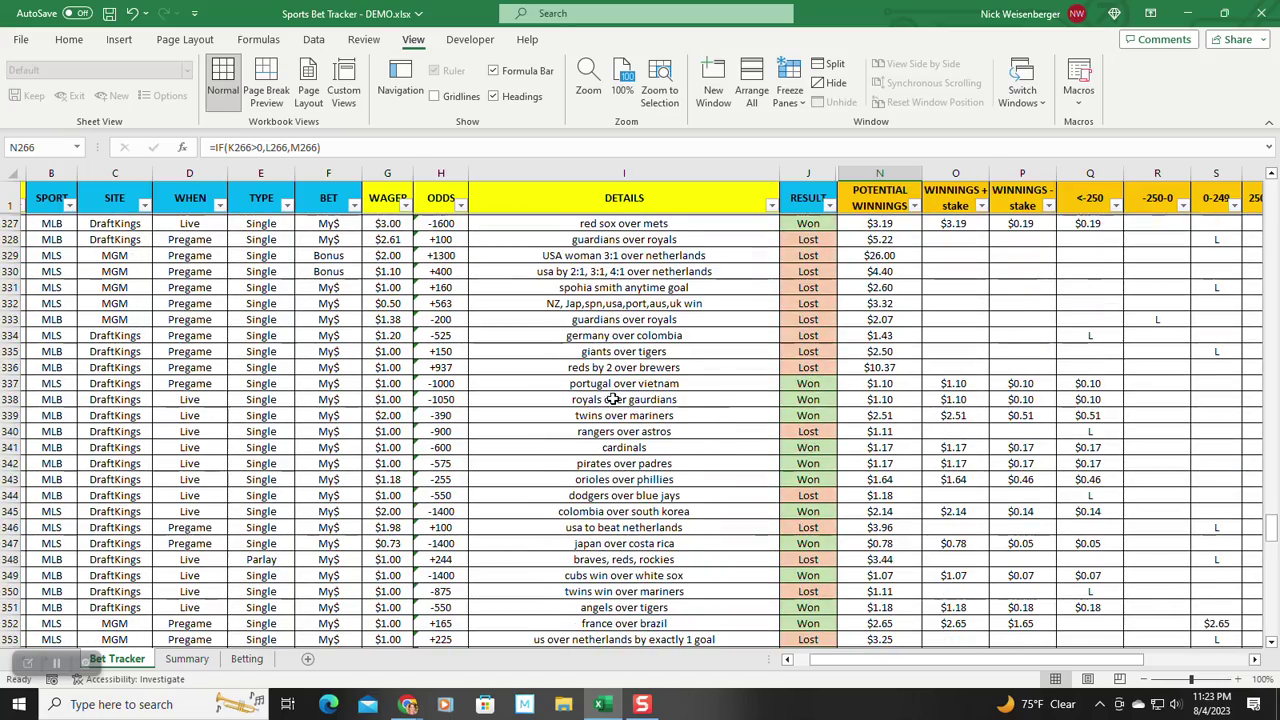
scroll(597, 399, "down", 11)
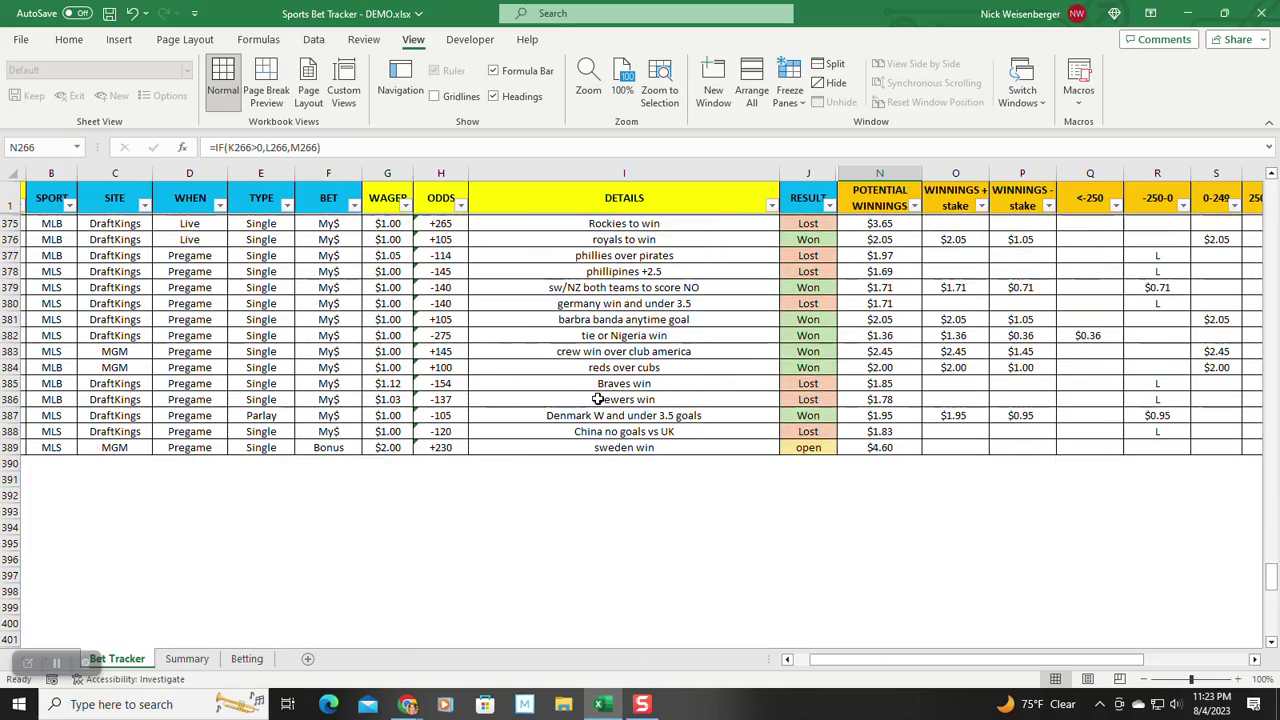
scroll(205, 584, "up", 9)
- Return to the Summary sheet and view its overall results together with the odds, sport and sportsbook breakdowns
left_click(188, 661)
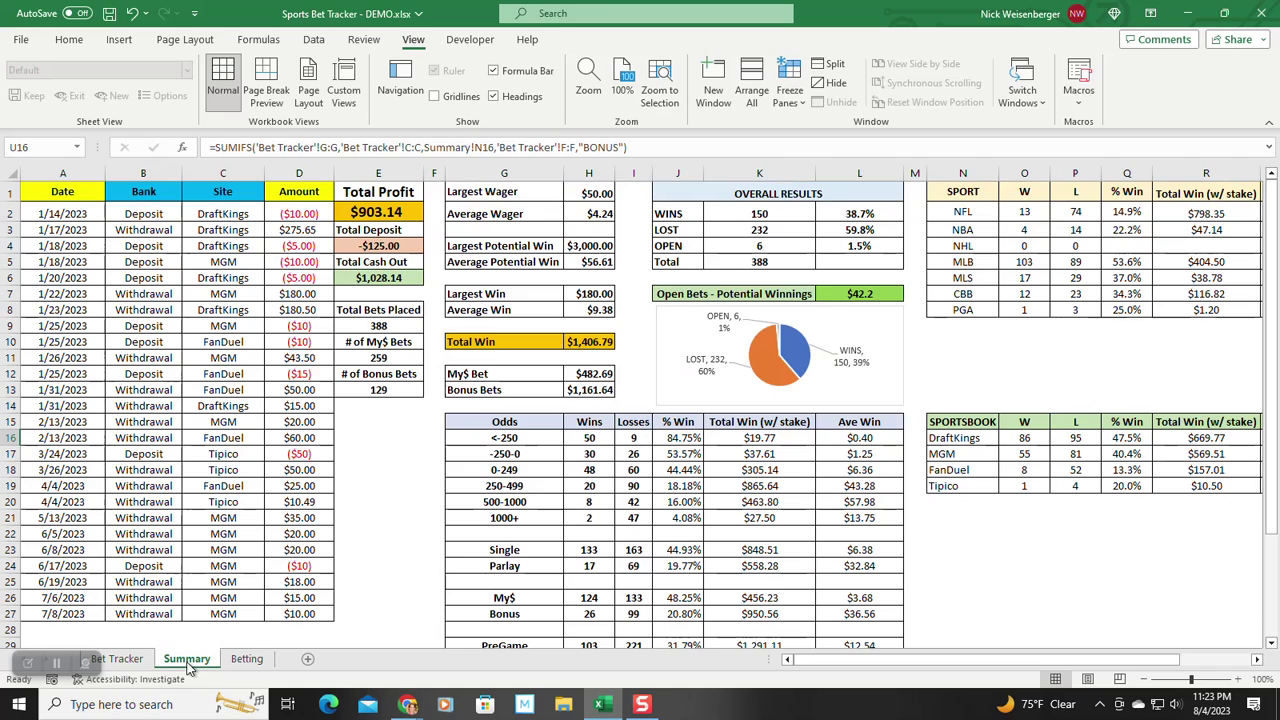
scroll(987, 558, "down", 3)
scroll(987, 558, "up", 3)
left_click_drag(1045, 658, 1020, 661)
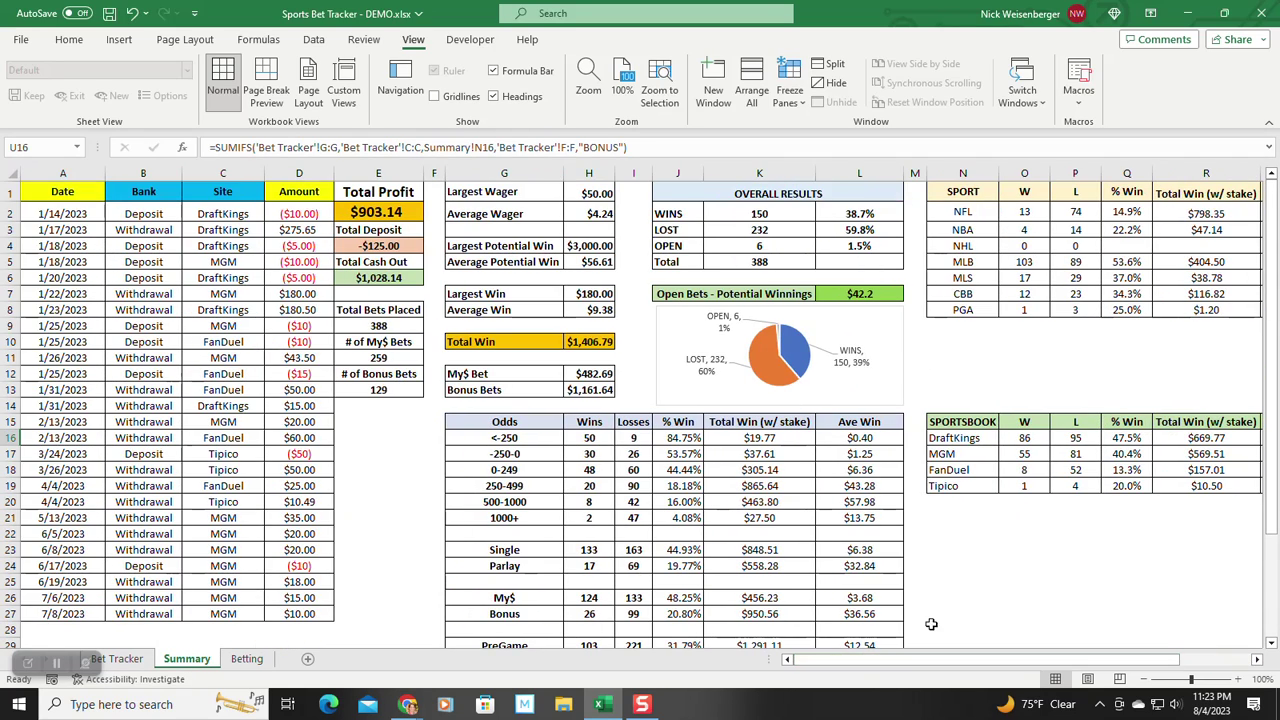
left_click(1015, 585)
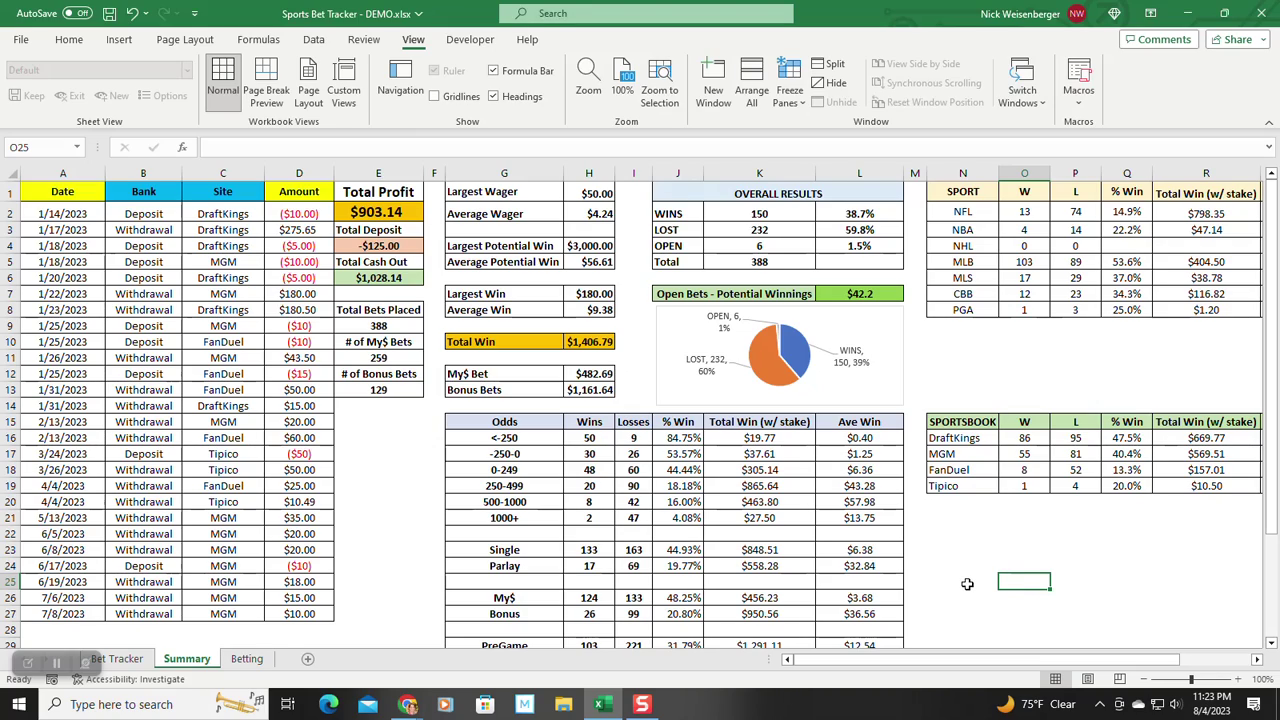